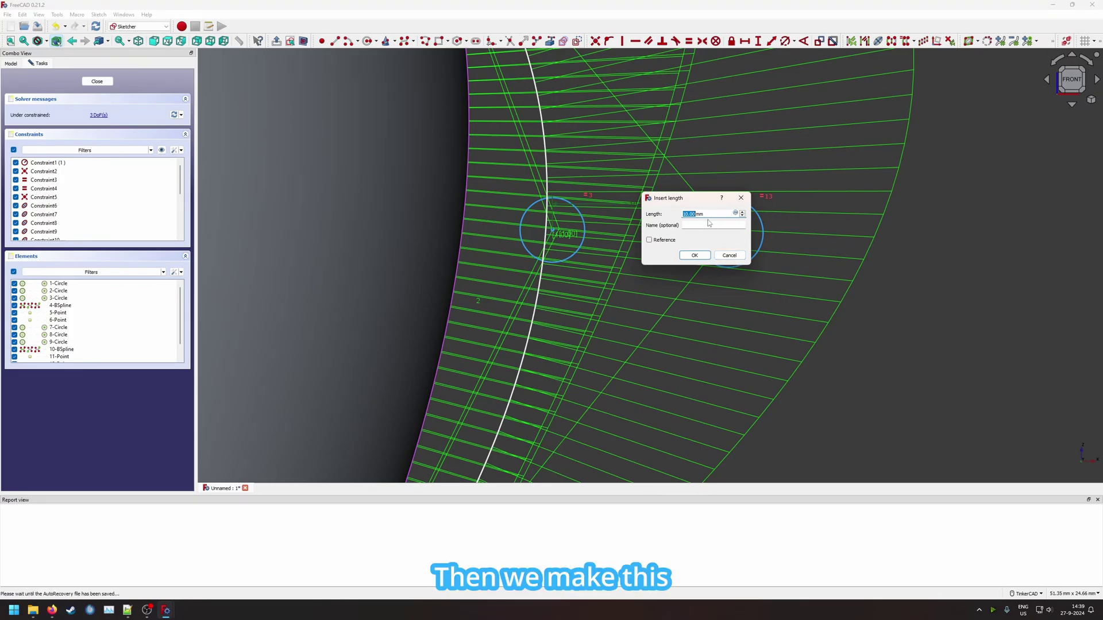
Set the horizontal distance between the two spline control points to 5 mm, move them closer to the pot wall and finish the sketch
text(5)
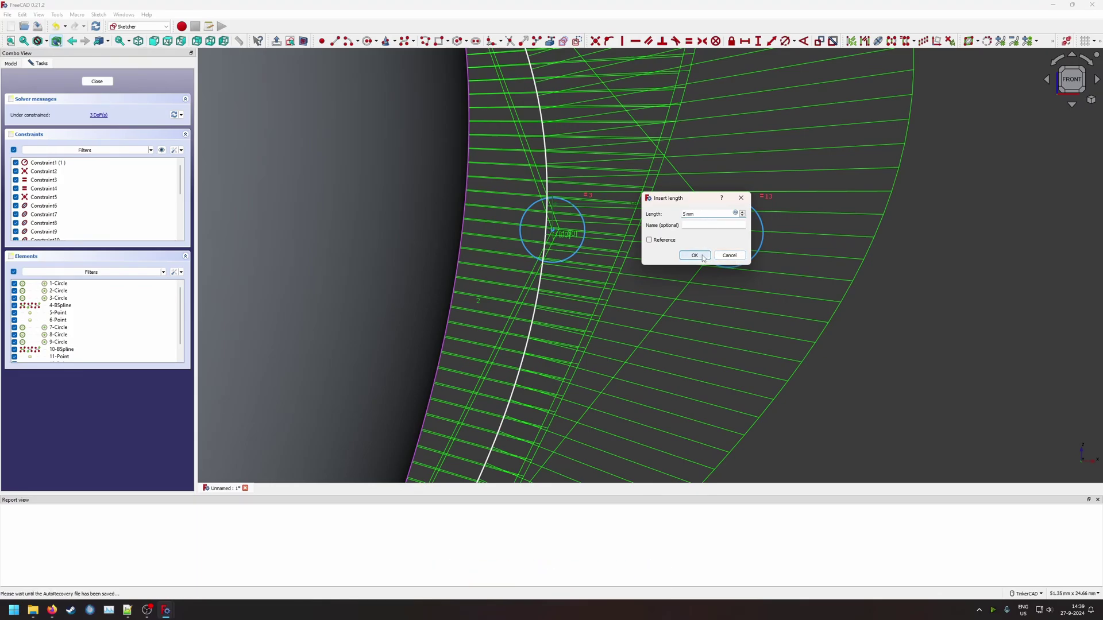
click(694, 255)
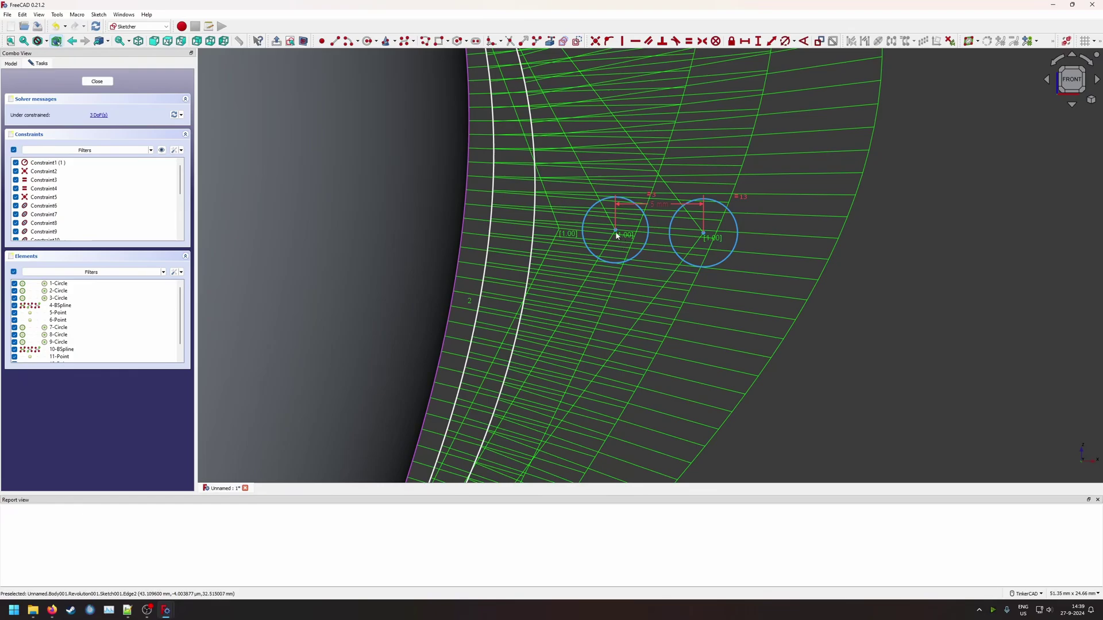
drag(619, 233, 558, 232)
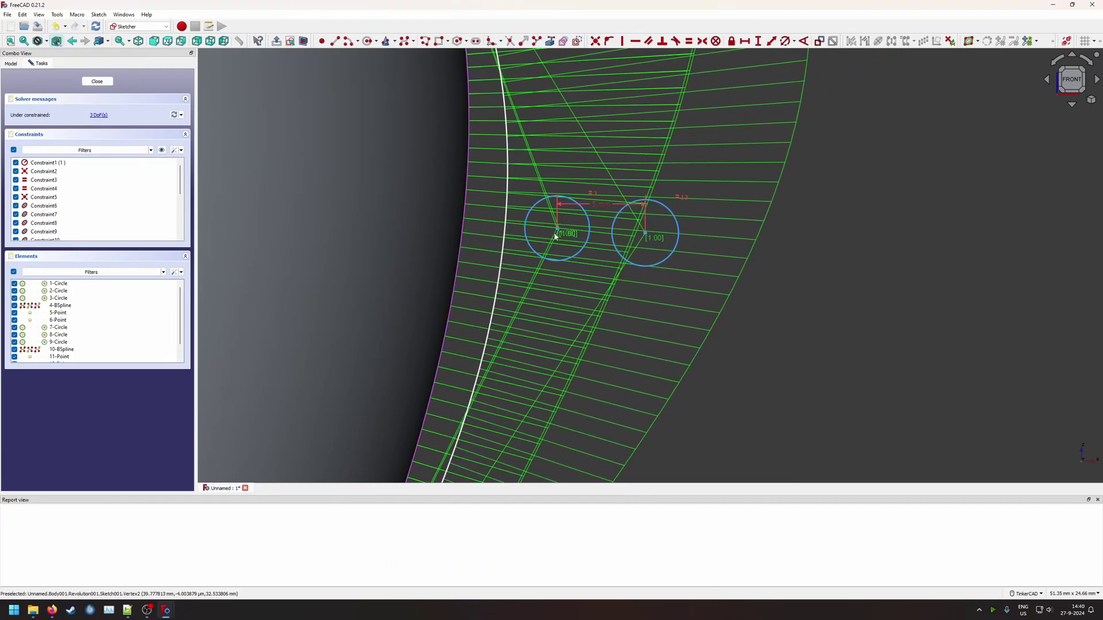
click(97, 81)
mouse_move(784, 216)
right_down()
mouse_move(698, 213)
mouse_move(808, 199)
mouse_move(810, 209)
right_up()
right_drag(640, 199, 791, 178)
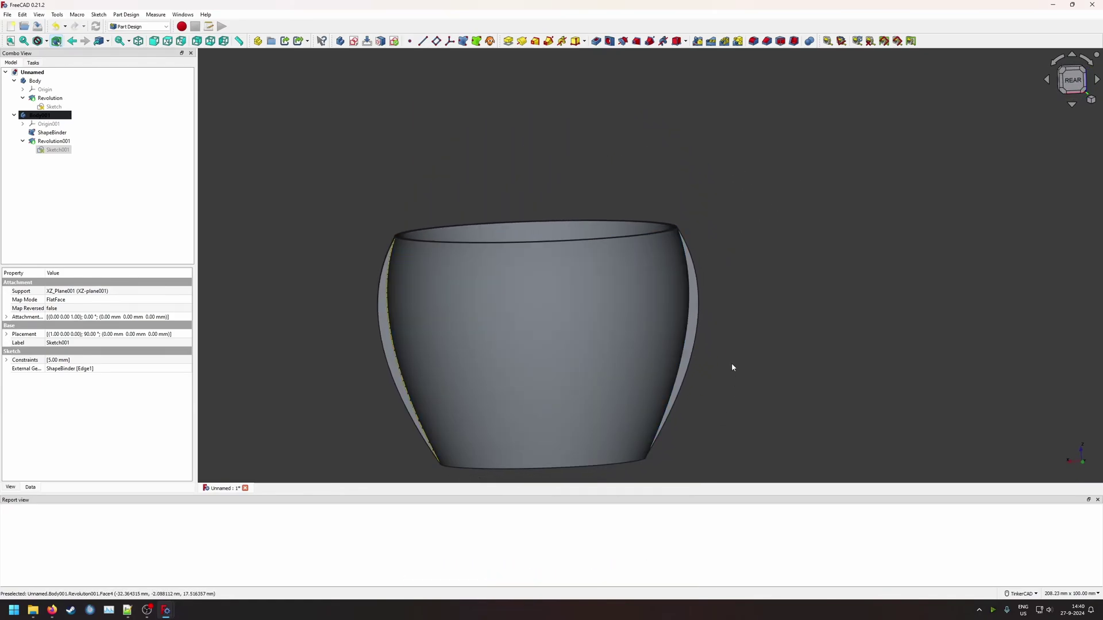
right_drag(731, 367, 680, 382)
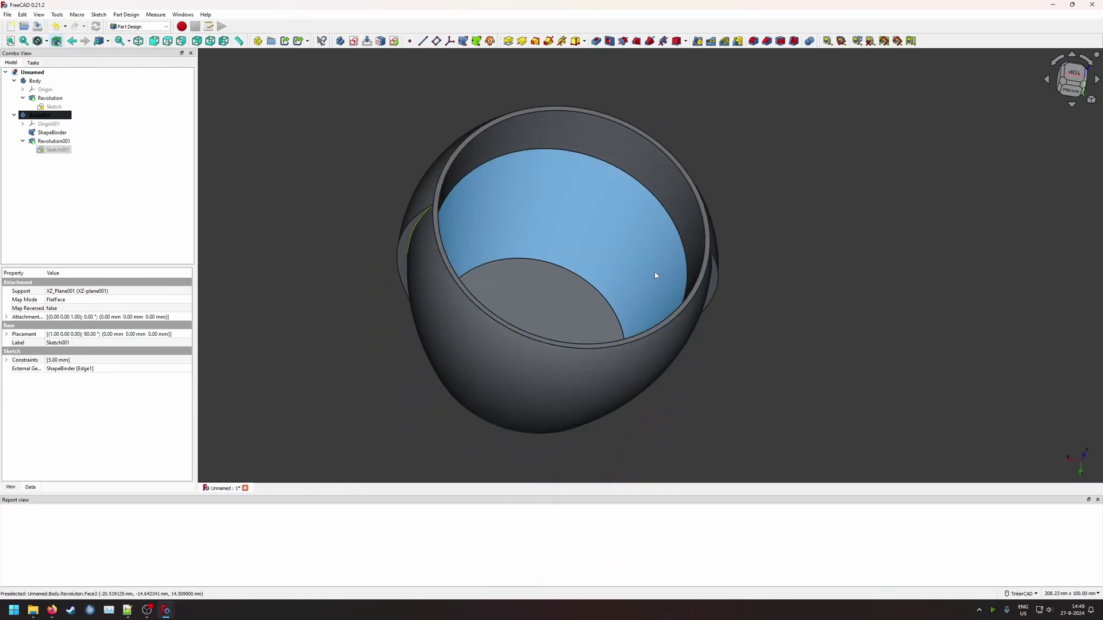
Toggle the visibility of Body001 off and on to compare the pot with and without its revolved outer shell
click(52, 141)
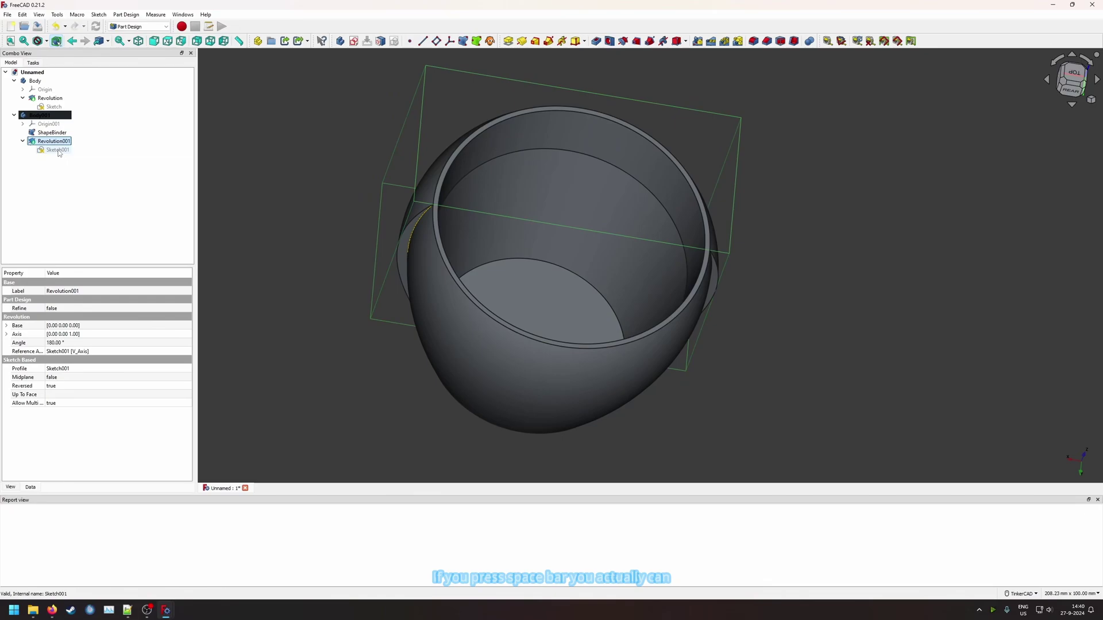
click(50, 116)
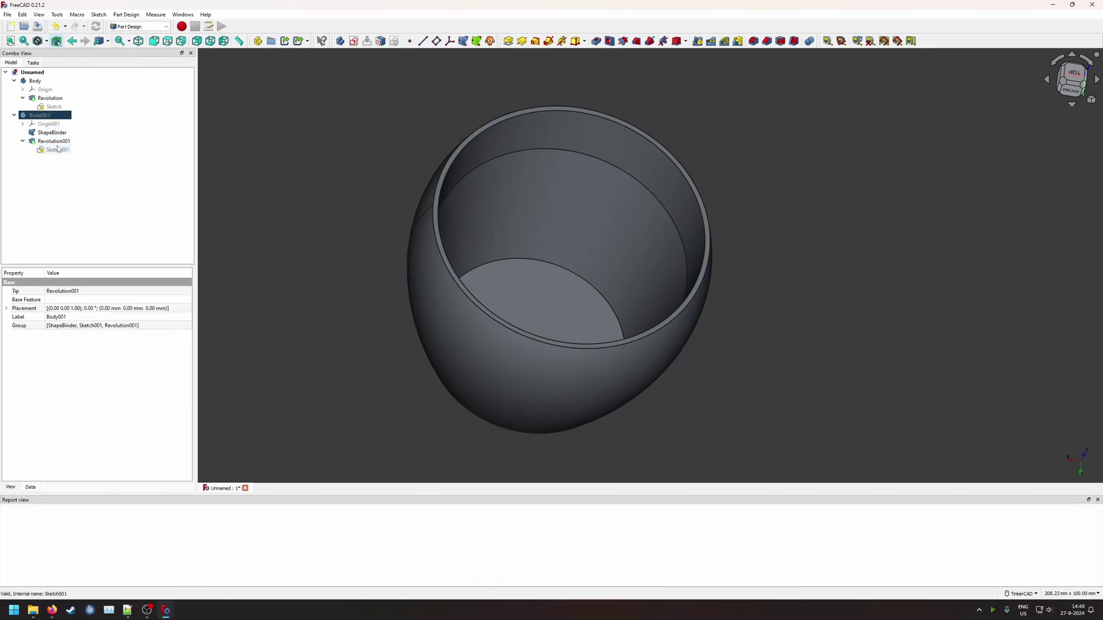
click(57, 142)
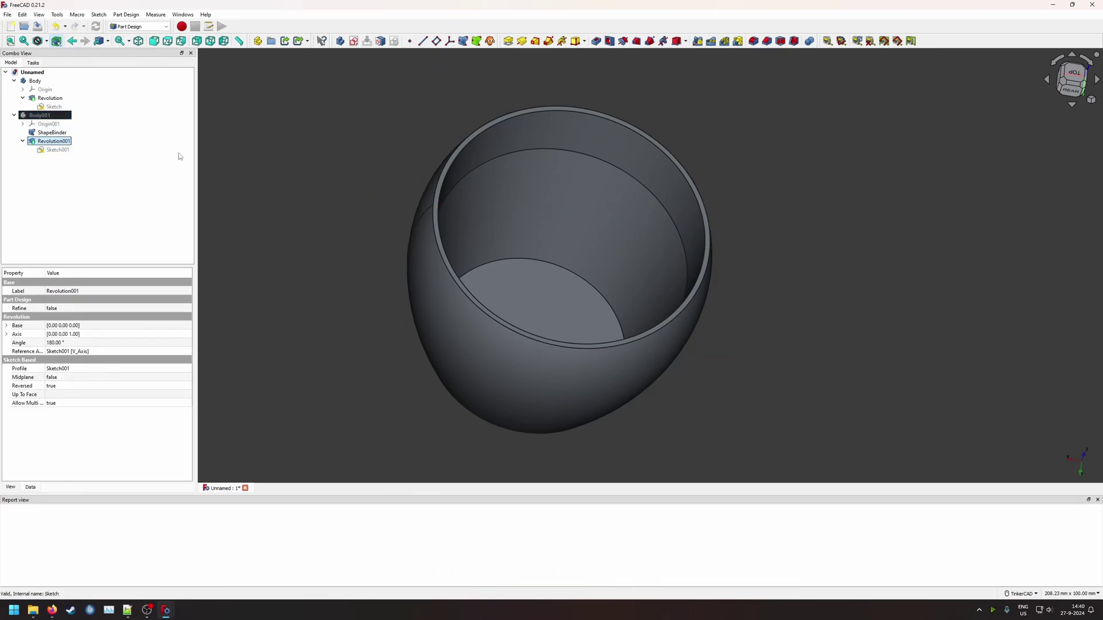
click(50, 117)
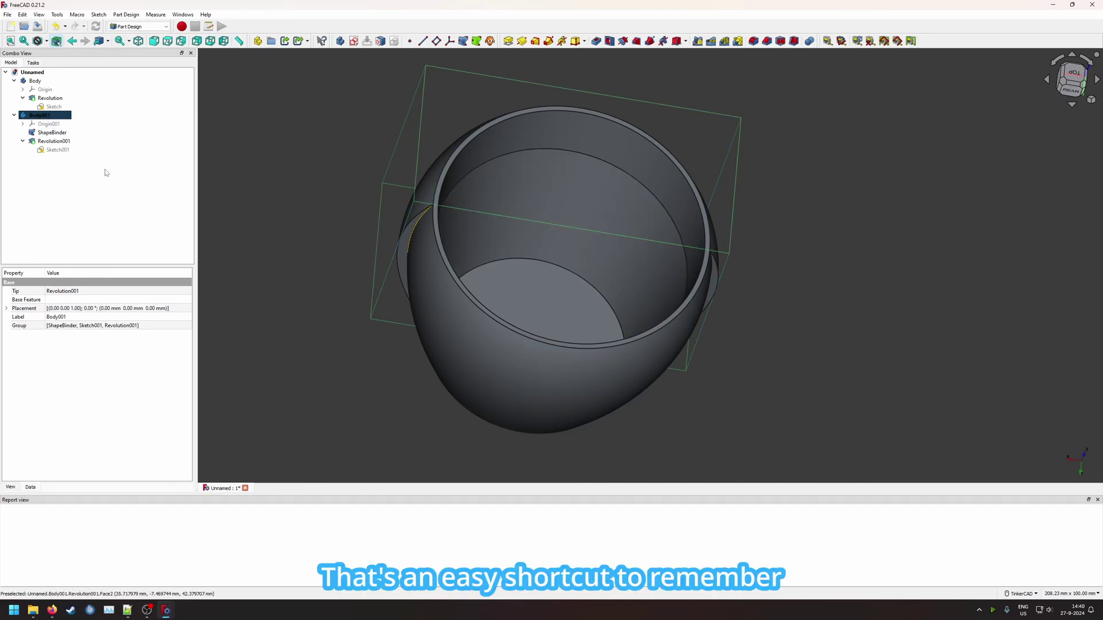
right_drag(421, 234, 436, 197)
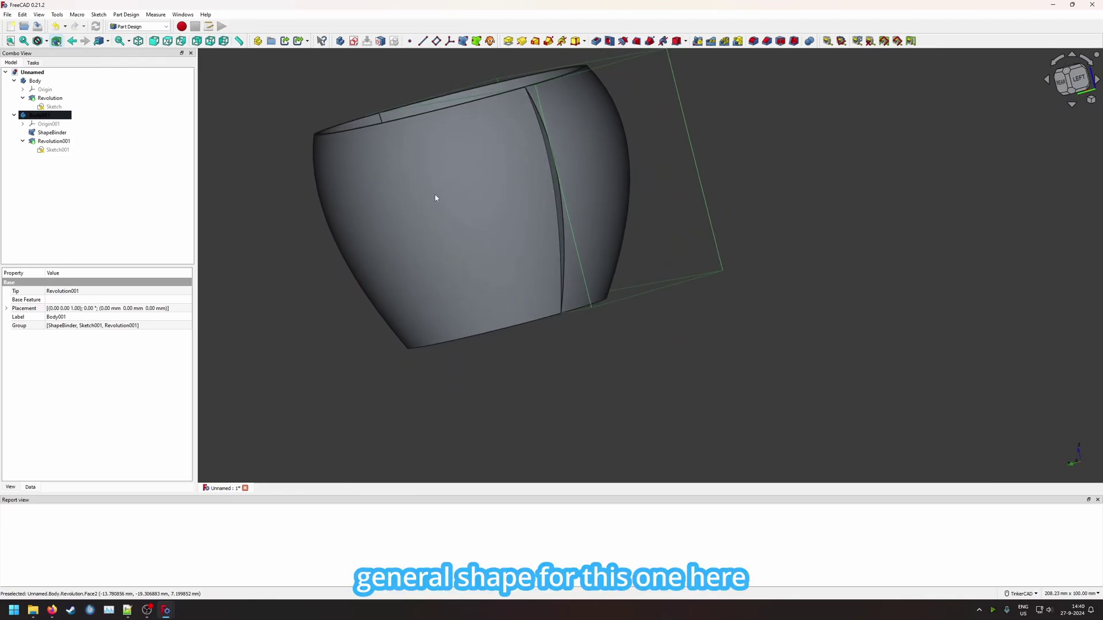
click(104, 175)
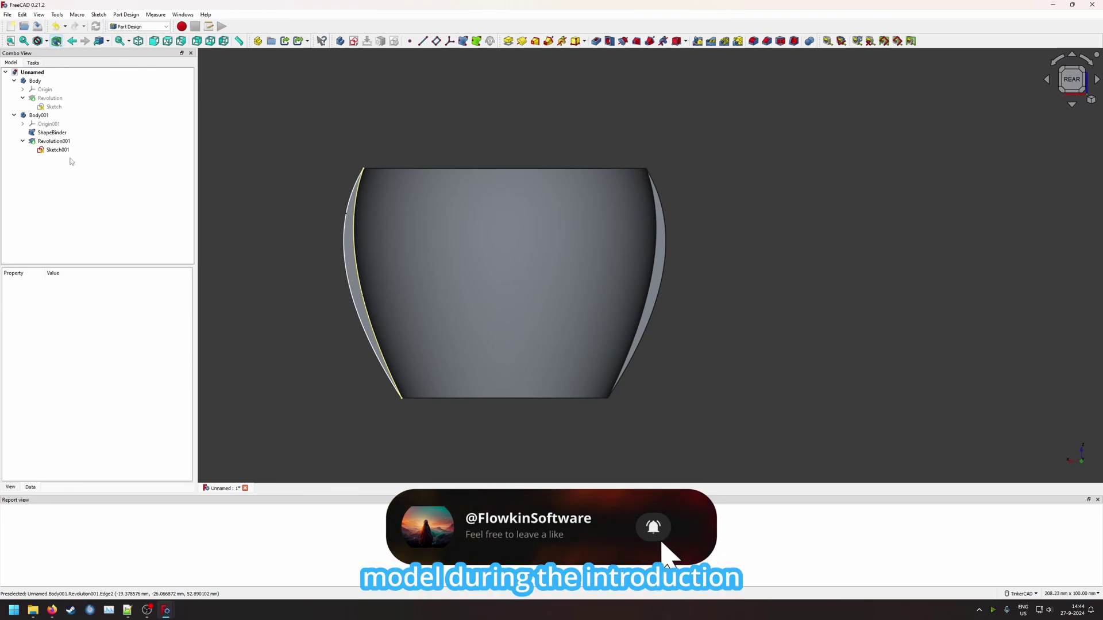
Create a new body and add a shape binder in it from the inner curved side edge (Edge4) of Revolution001
click(340, 42)
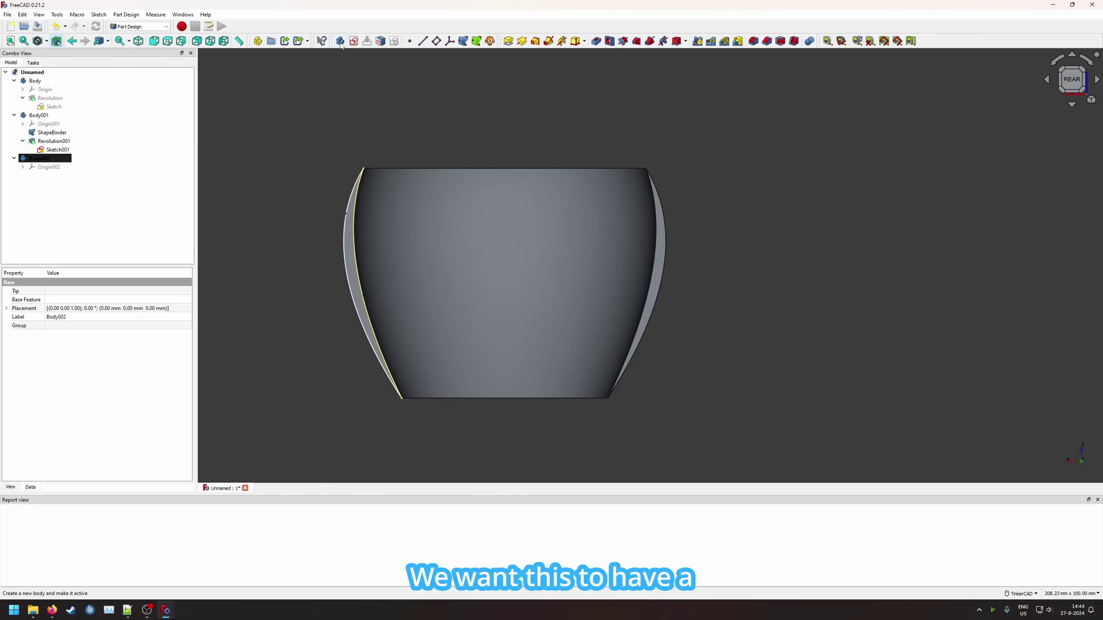
click(463, 43)
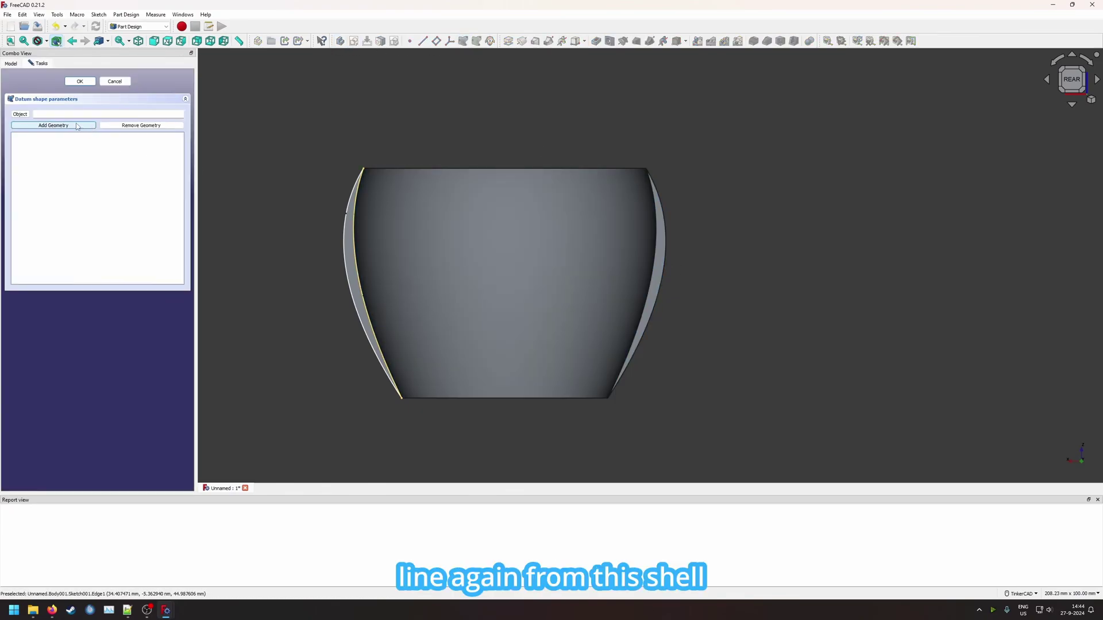
click(77, 126)
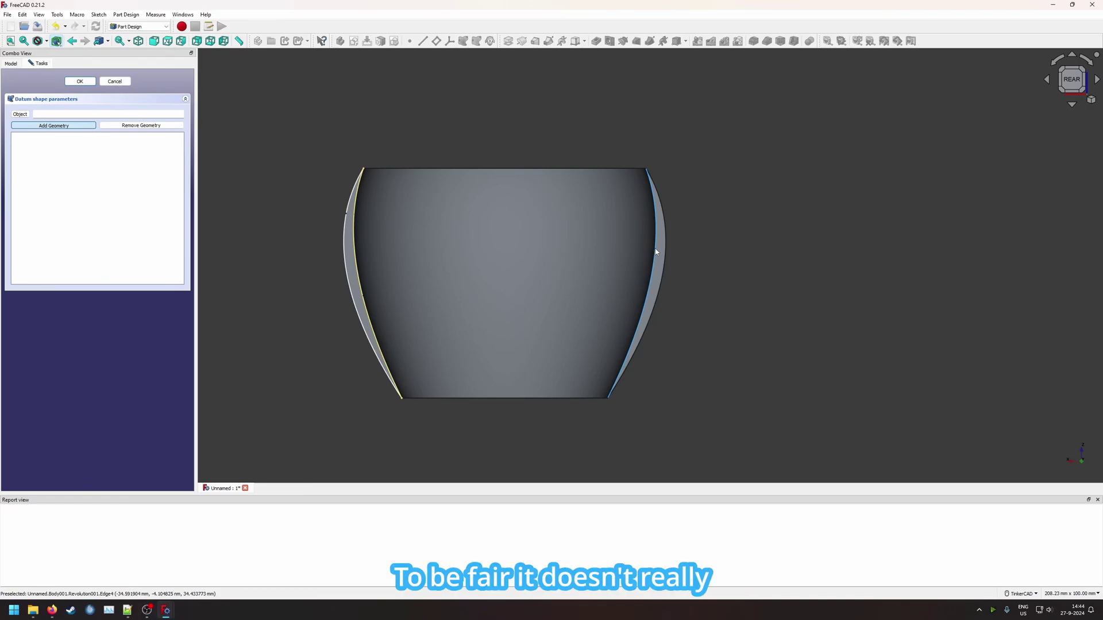
click(657, 252)
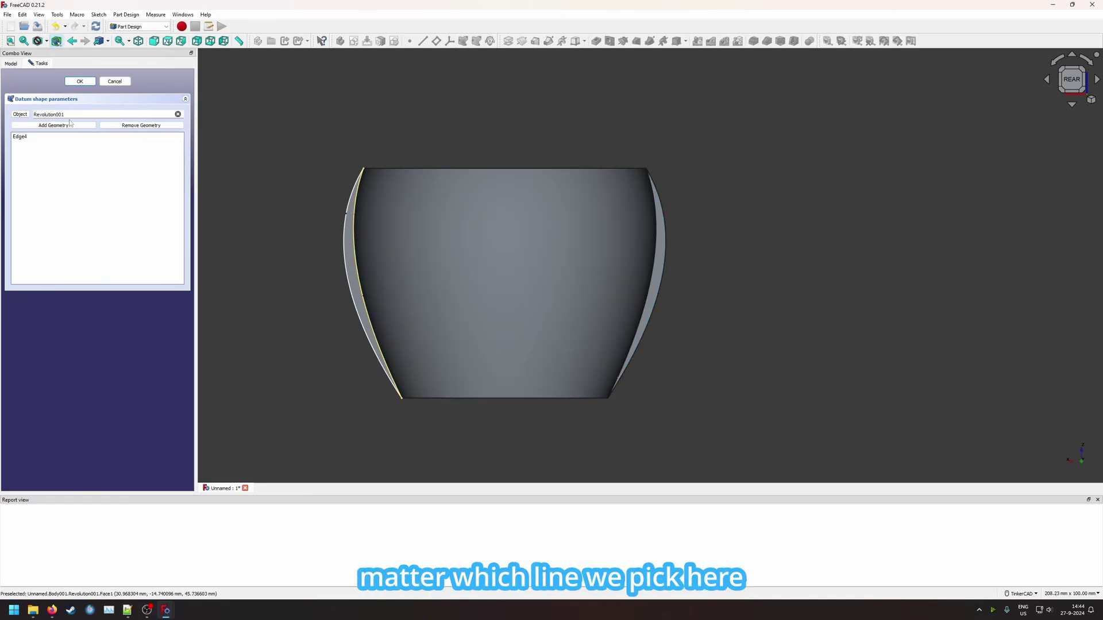
click(80, 81)
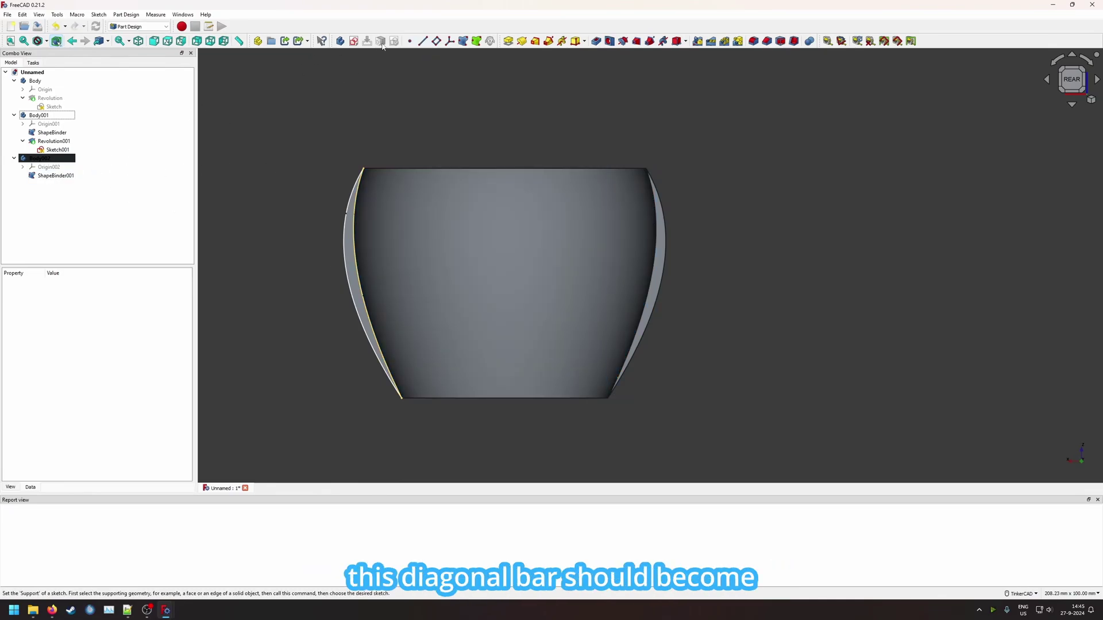
Create a new sketch on the YZ plane of the new body
click(353, 41)
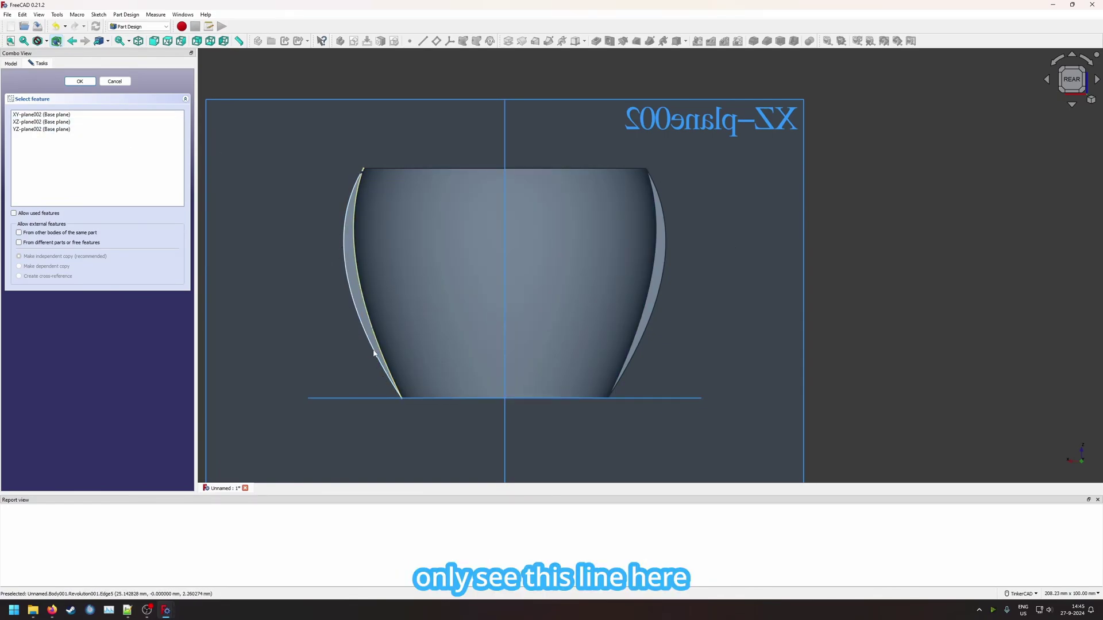
click(1098, 81)
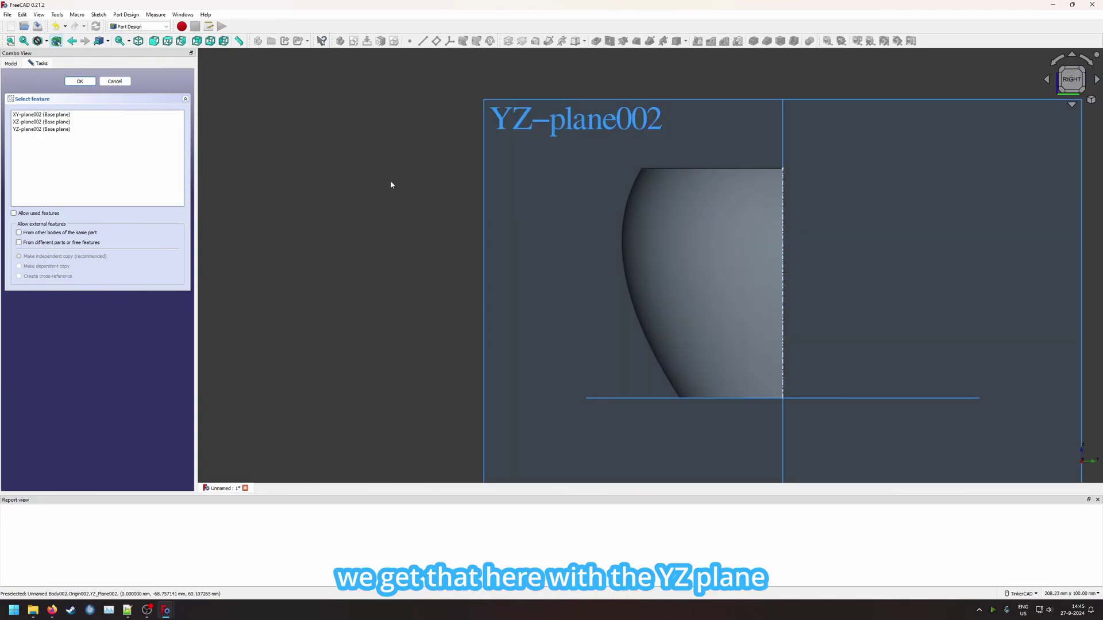
click(37, 129)
click(80, 82)
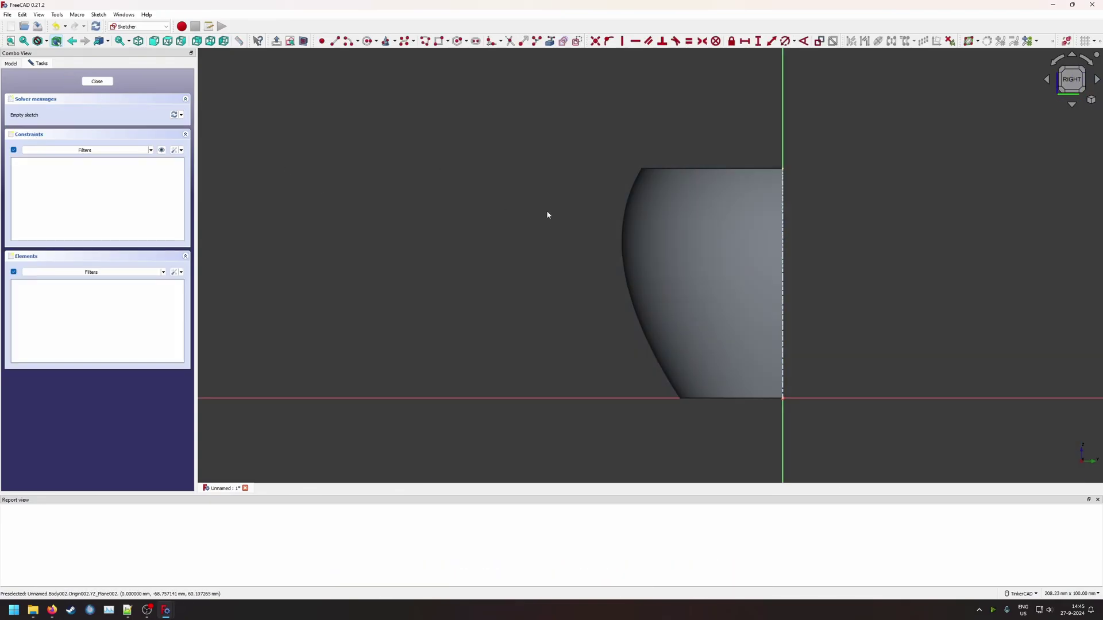
middle_drag(838, 195, 621, 192)
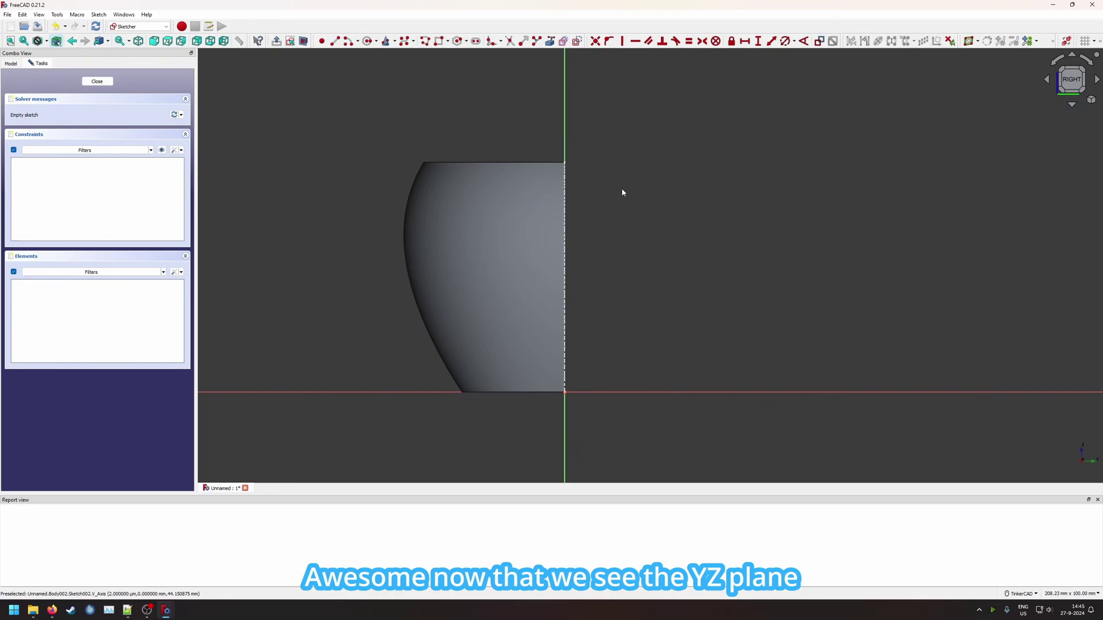
Hide the shell's Revolution001 and return to editing Sketch002
click(561, 165)
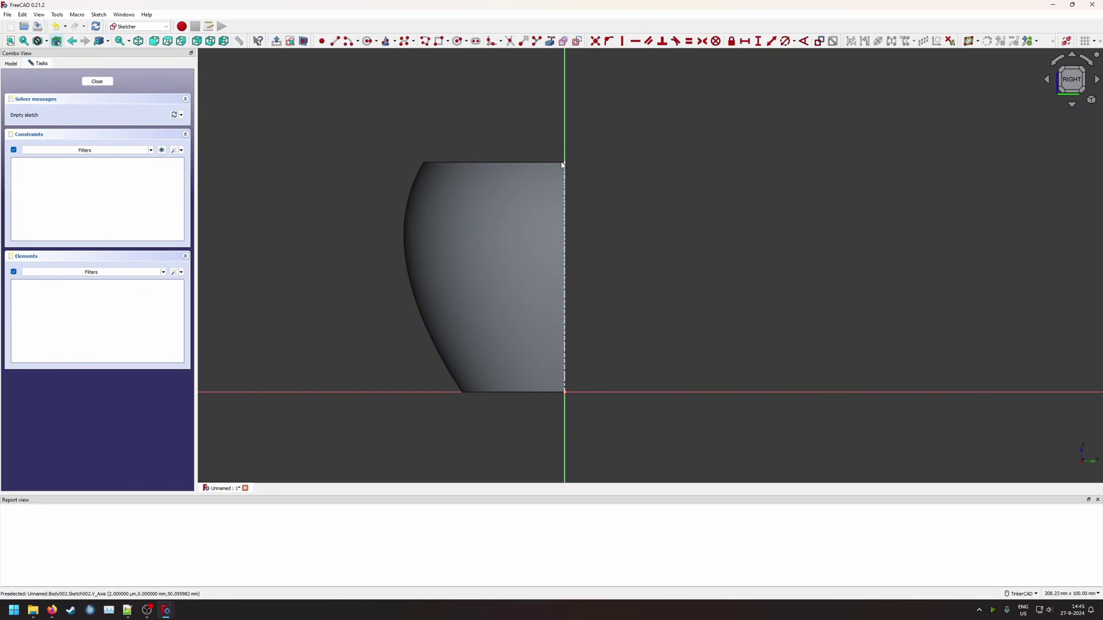
click(426, 41)
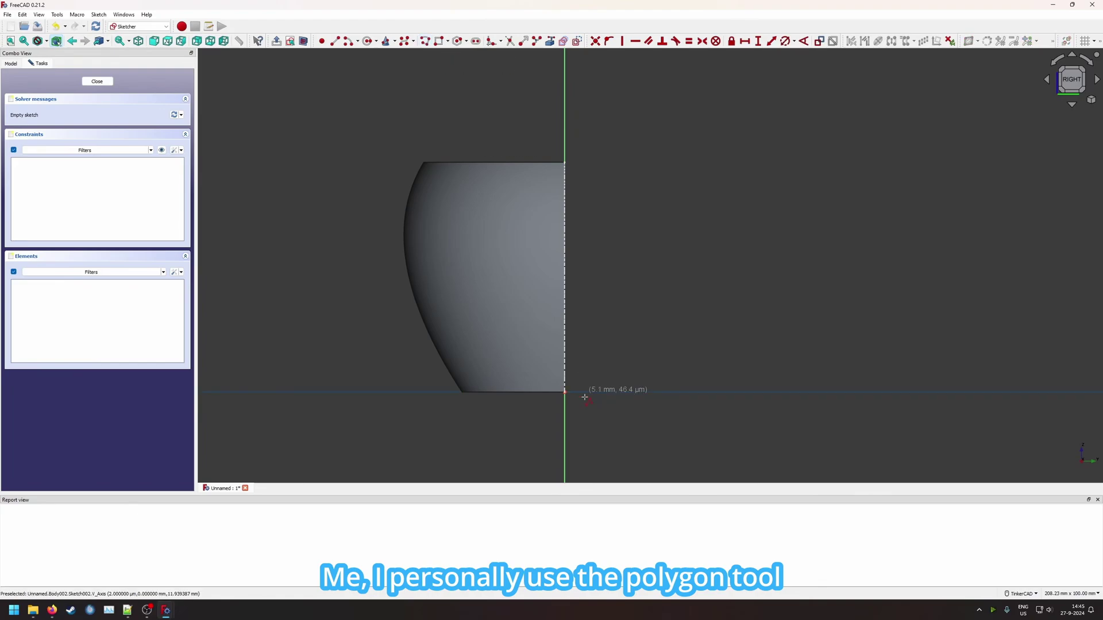
click(11, 64)
click(57, 143)
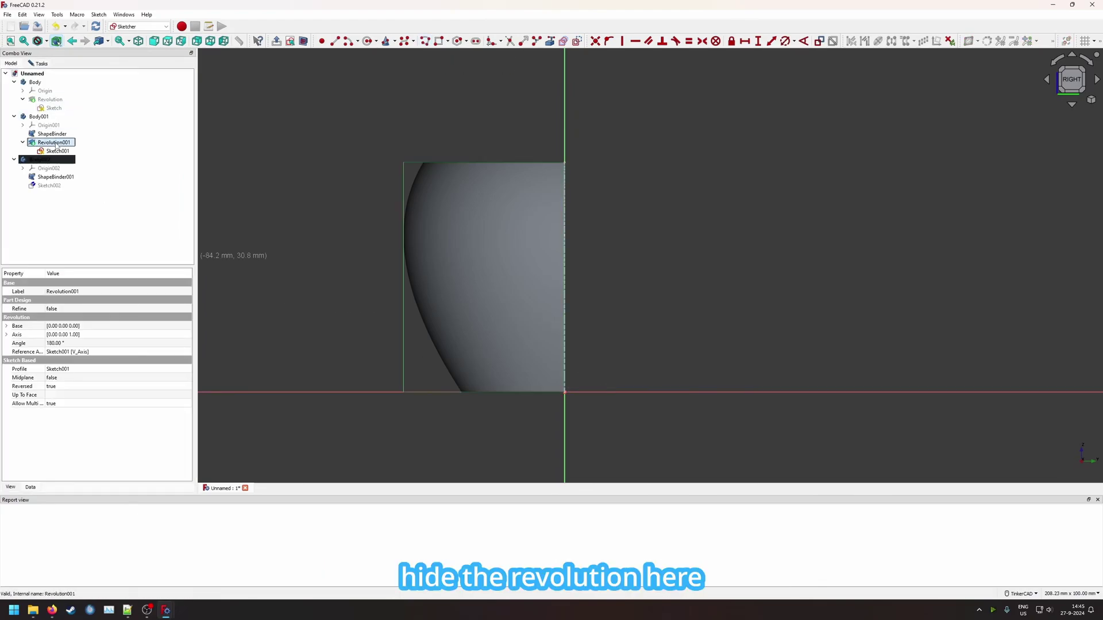
key(space)
double_click(49, 185)
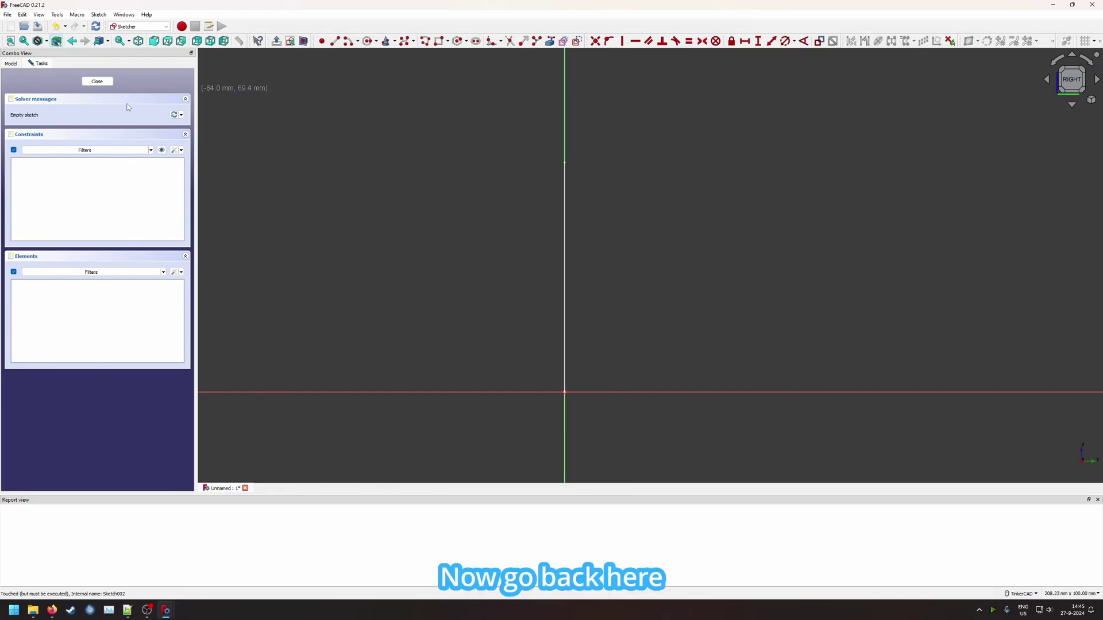
Import the curved edge of ShapeBinder001 into the sketch as external geometry
click(550, 42)
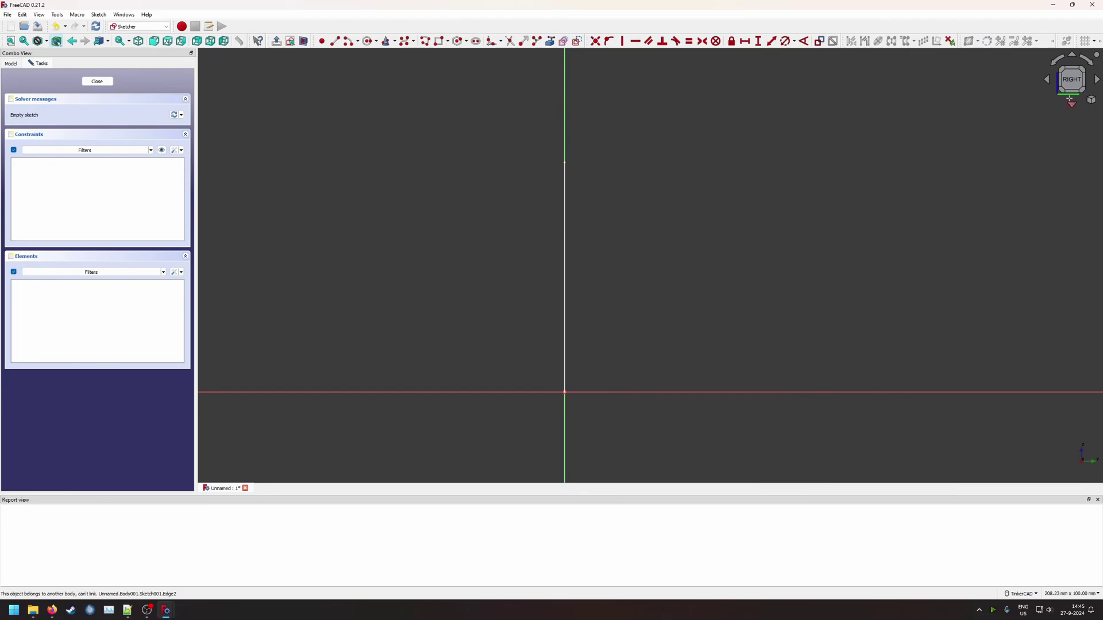
click(1098, 84)
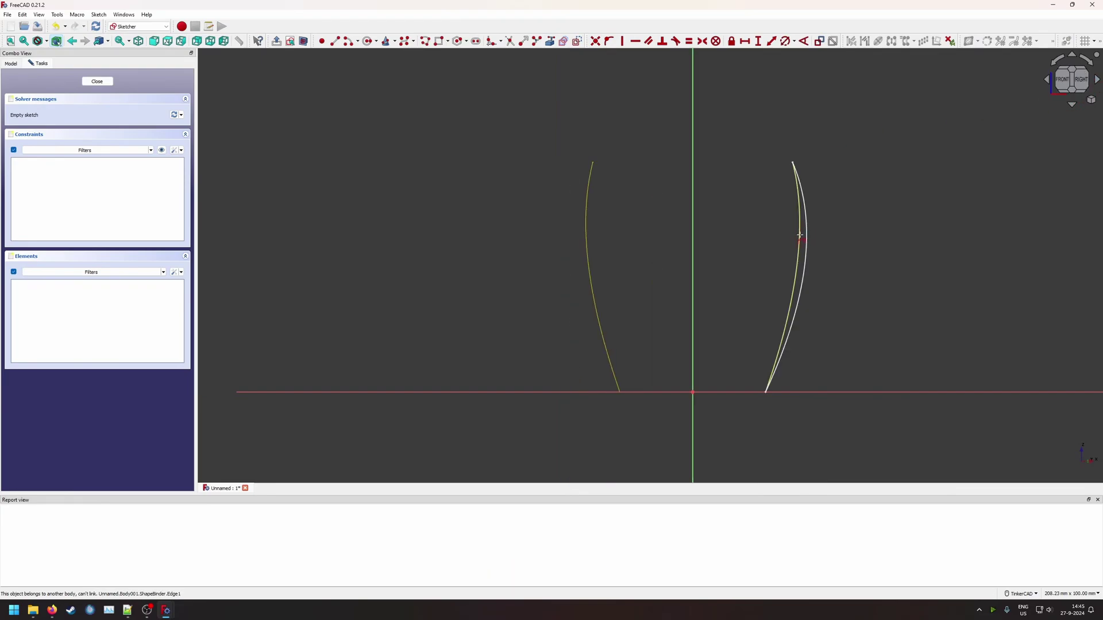
scroll(800, 235, up, 5)
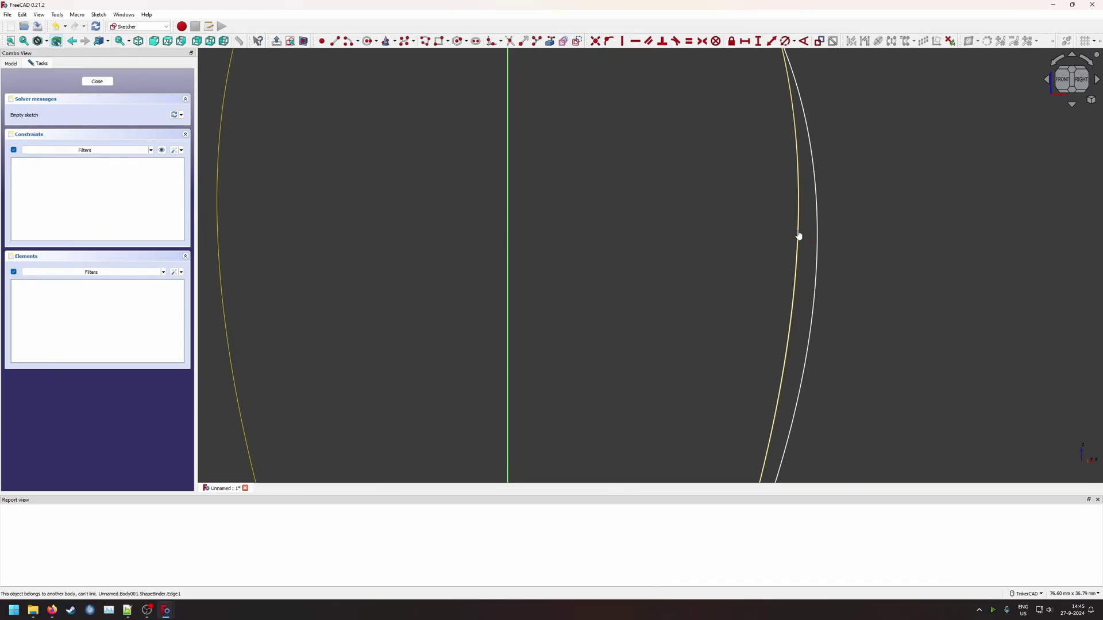
scroll(603, 233, down, 2)
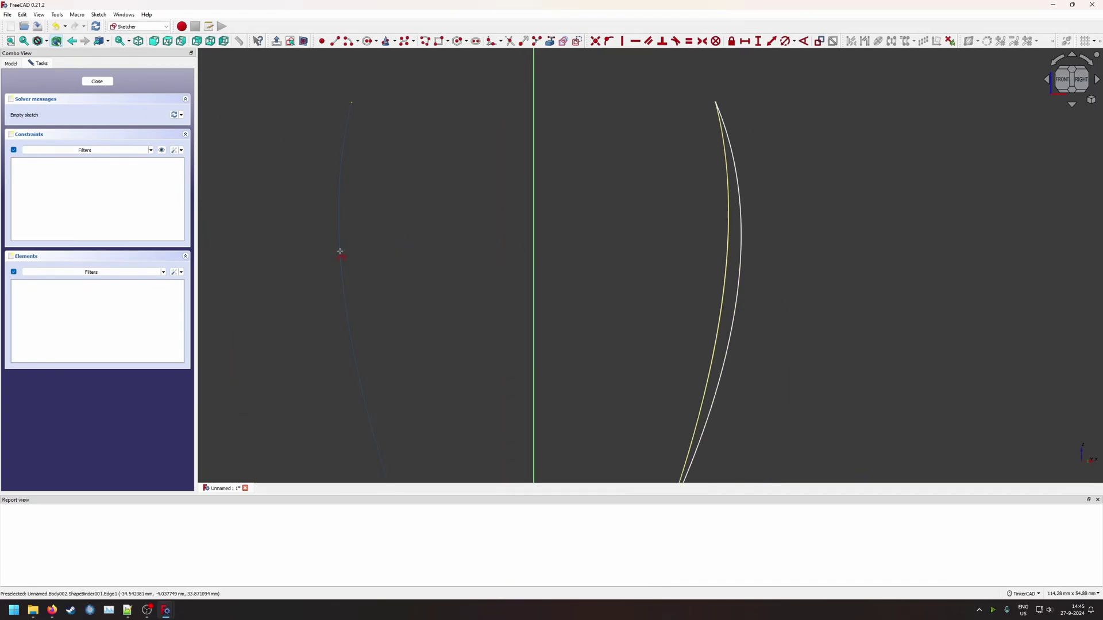
click(341, 255)
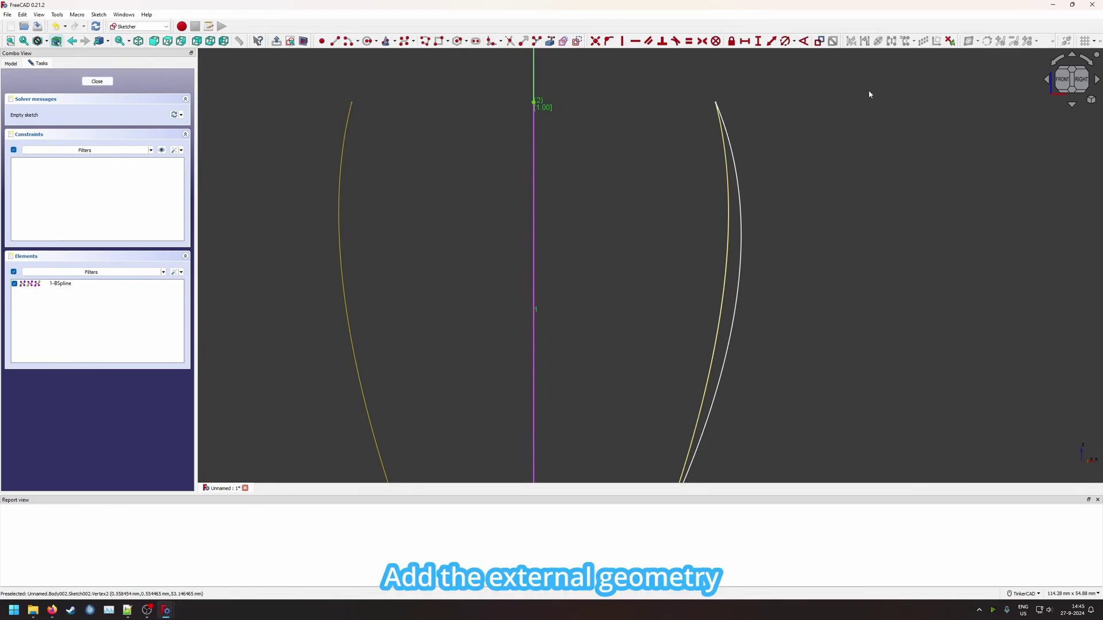
Draw a closed diagonal bar about 4 mm wide, from about 10 mm left of the origin up to the imported edge's top level
click(1082, 81)
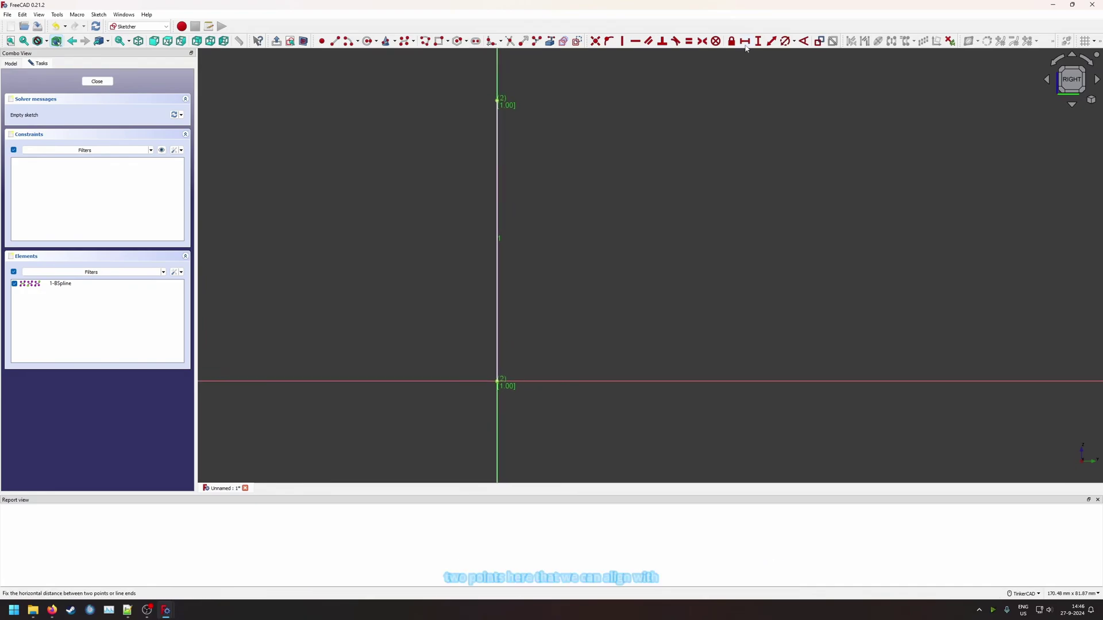
click(387, 42)
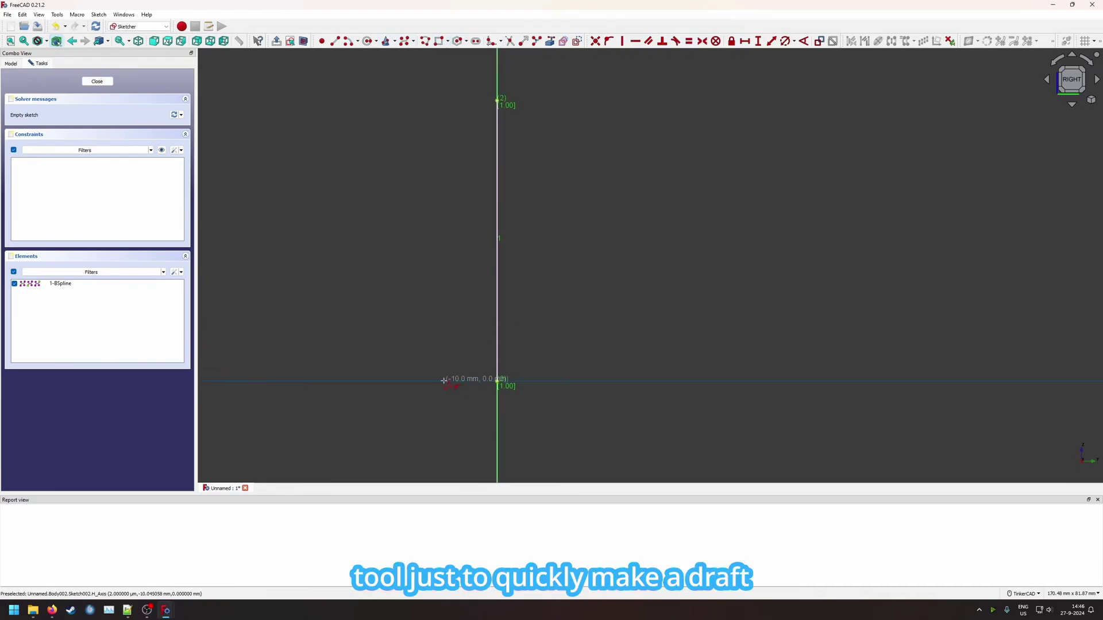
click(443, 380)
click(526, 101)
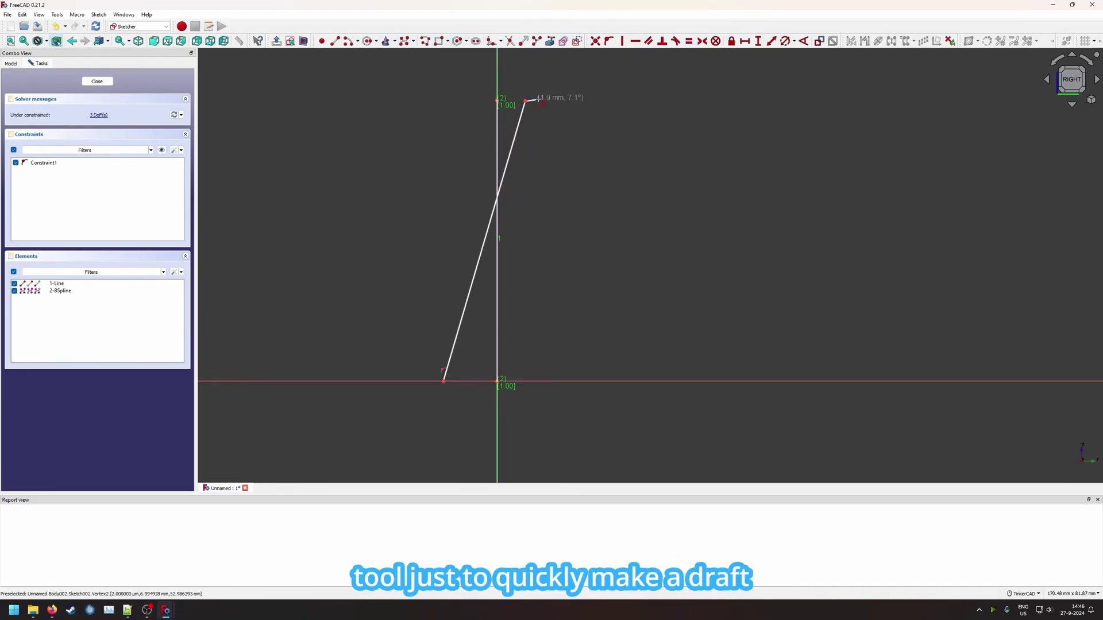
click(546, 101)
click(466, 381)
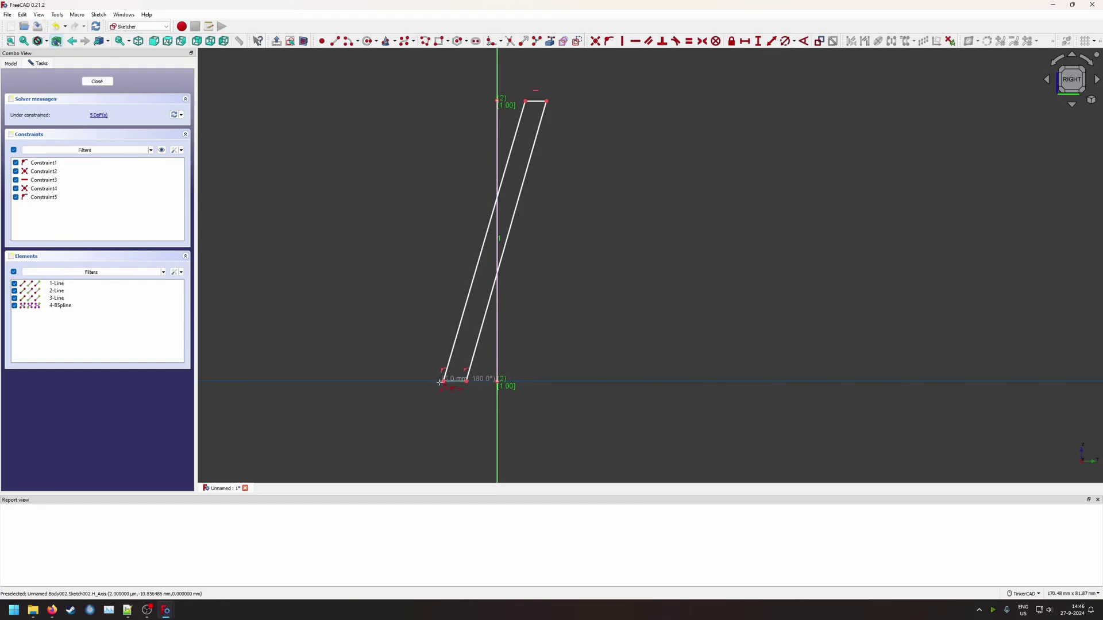
click(444, 381)
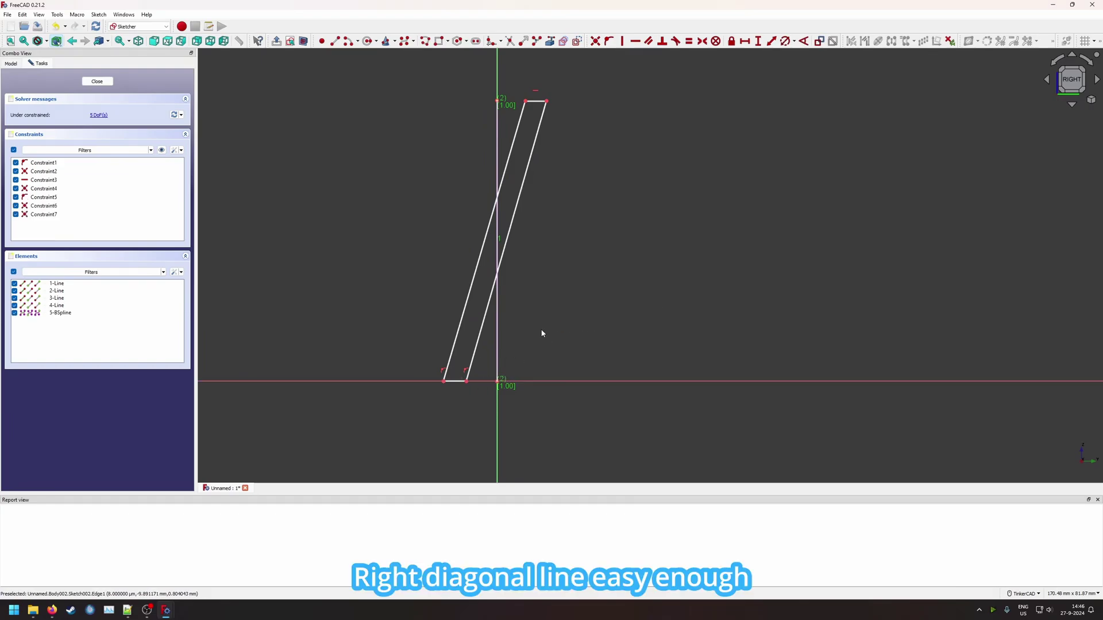
Constrain the two long slanted sides of the diagonal bar to be parallel
click(485, 239)
click(507, 239)
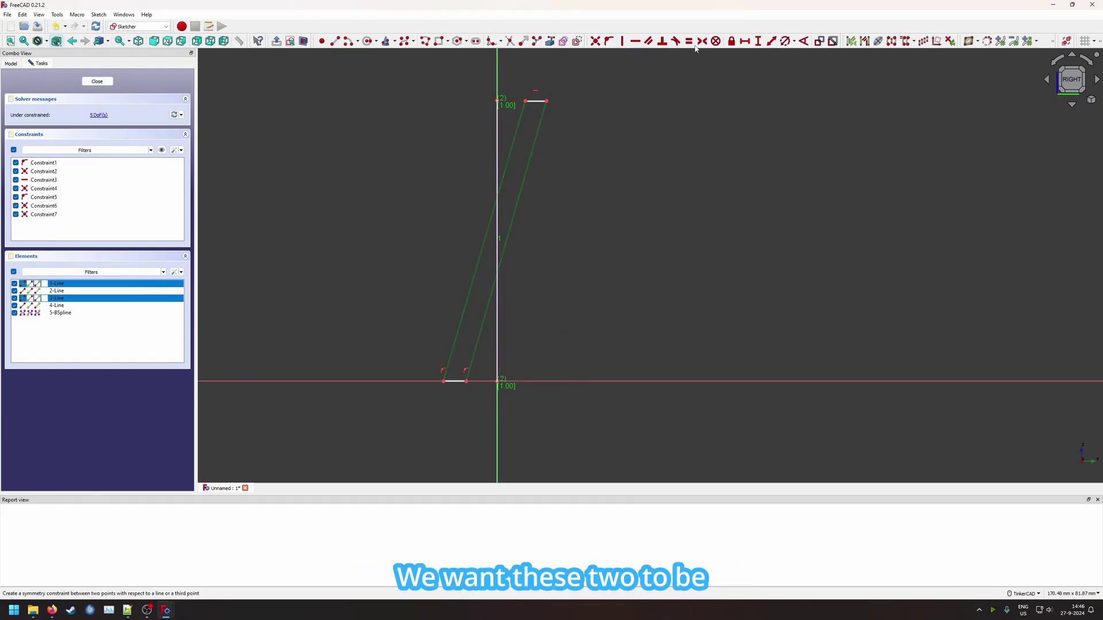
click(648, 41)
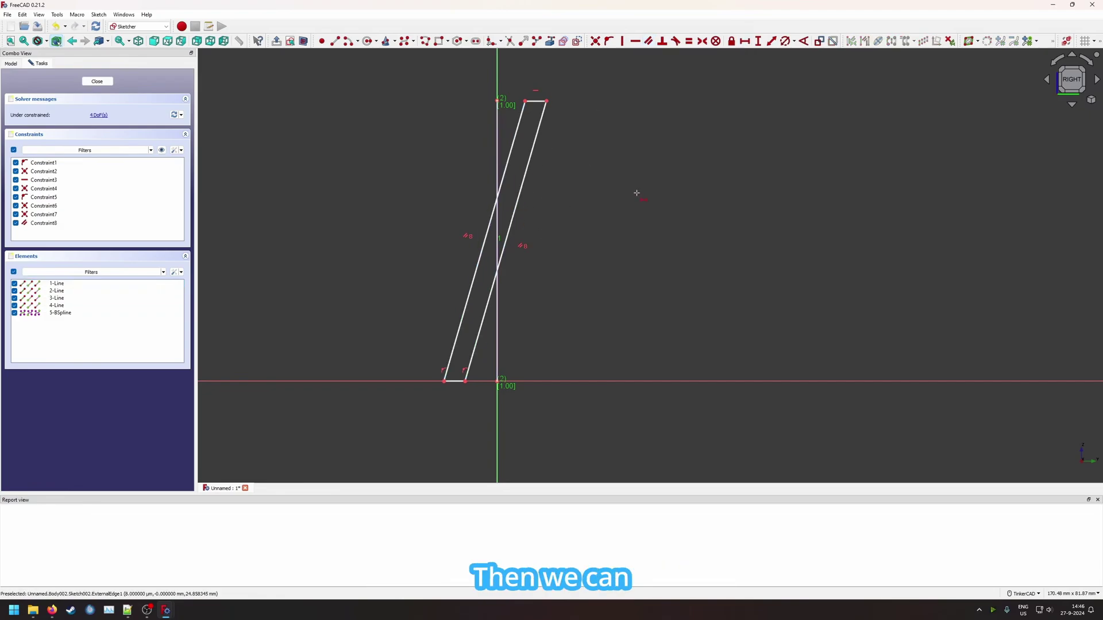
Set horizontal distances of 4 mm from the imported edge to the bar's lower right corner and to its upper left corner
click(498, 380)
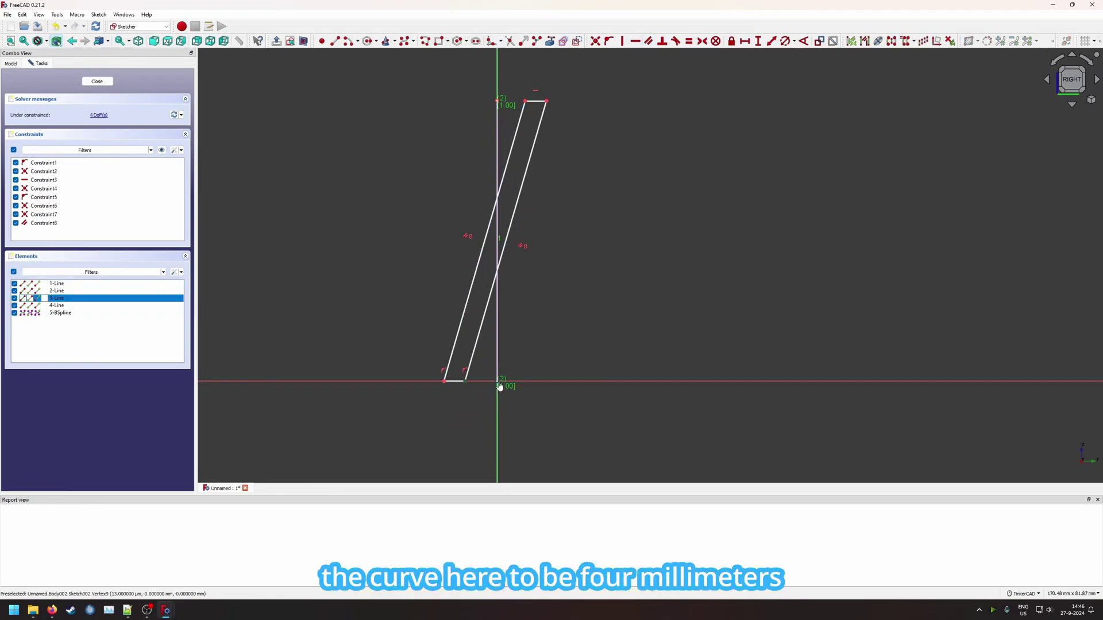
text(lh)
text(4)
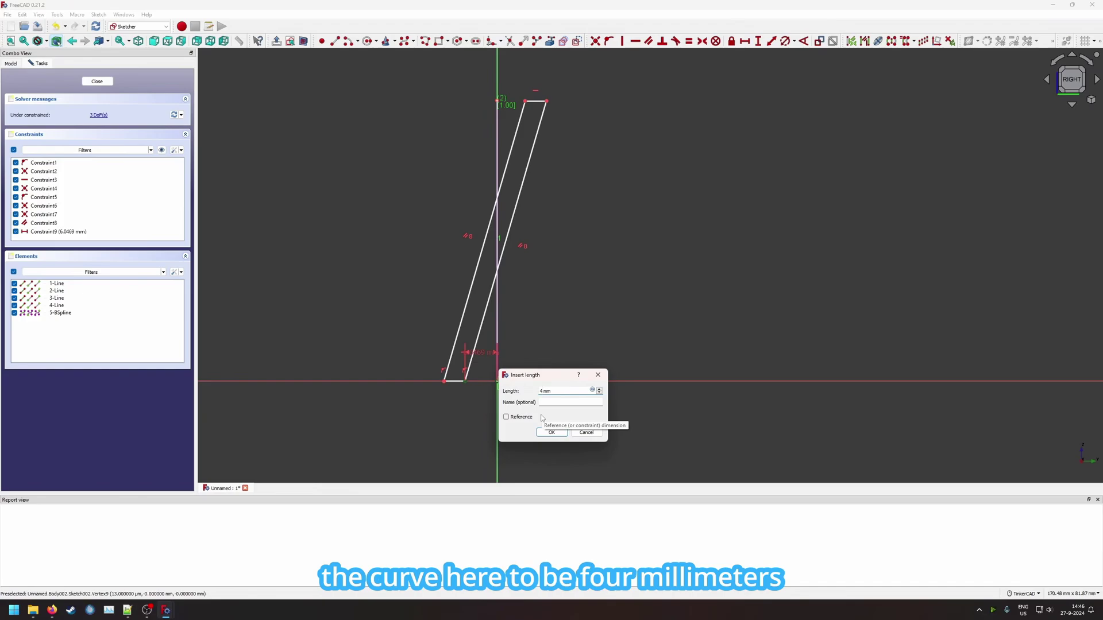
key(Return)
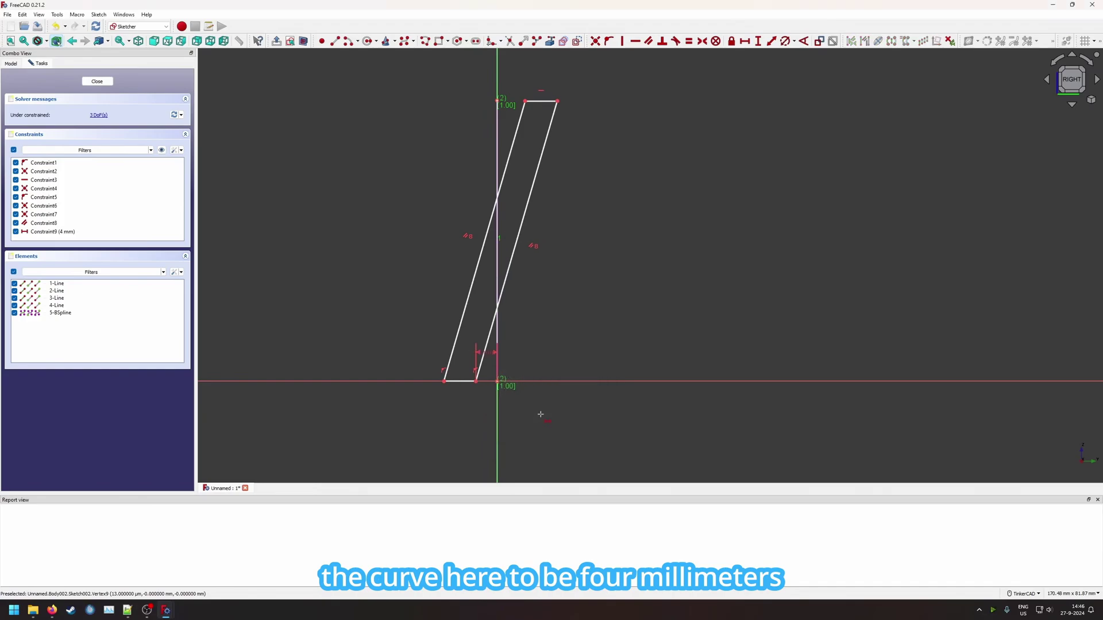
click(525, 100)
key(l)
key(h)
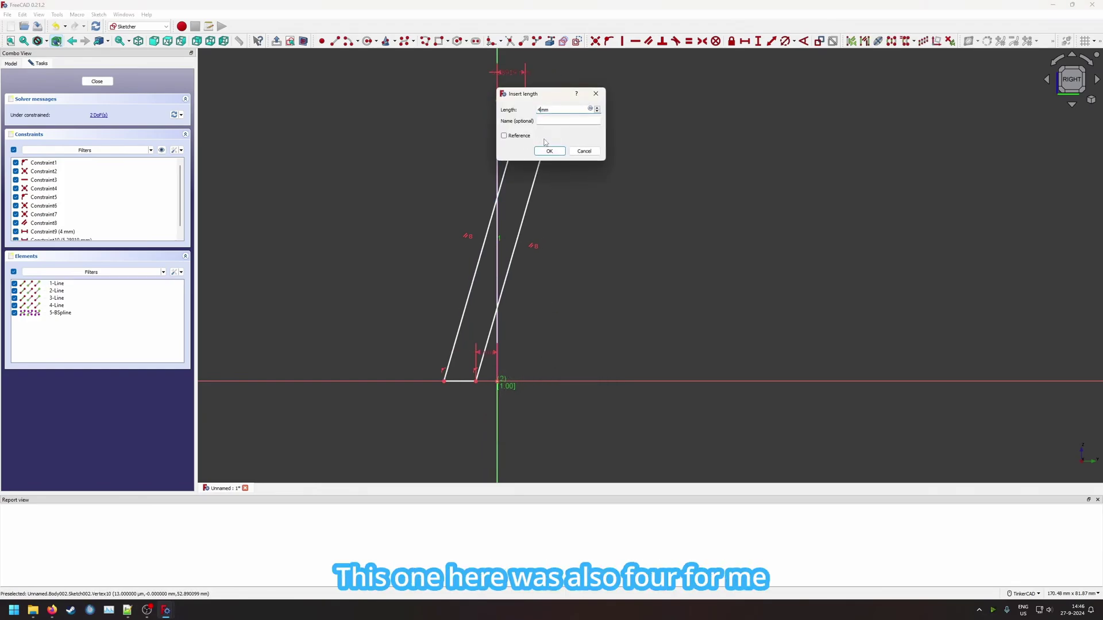
key(Return)
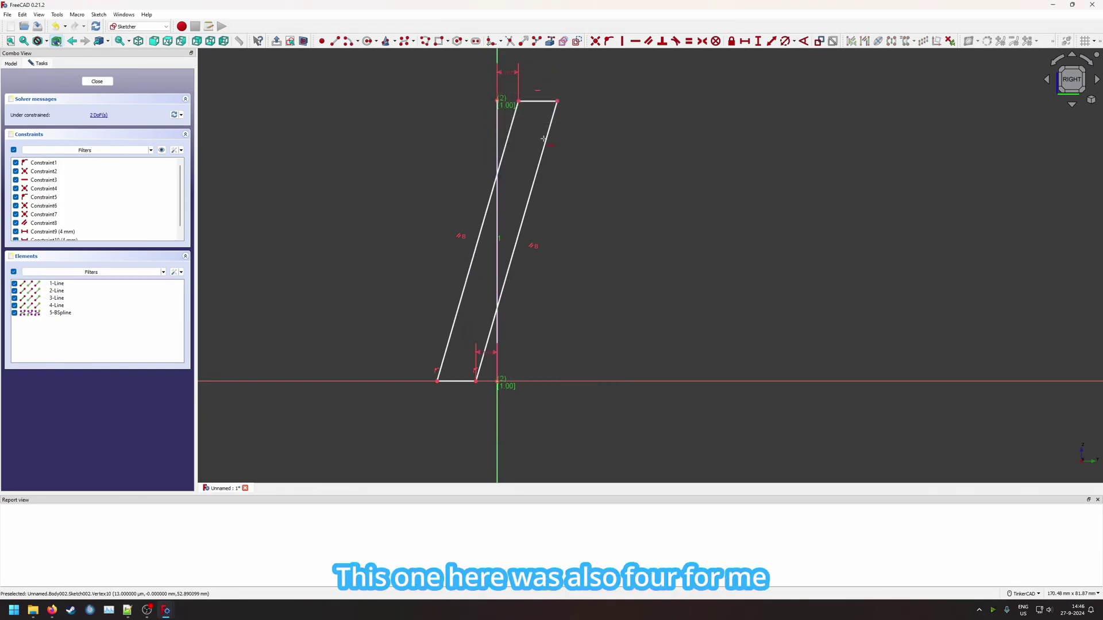
Set the horizontal length of the bar's bottom edge to 2 mm and finish editing the sketch
click(454, 382)
key(l)
key(h)
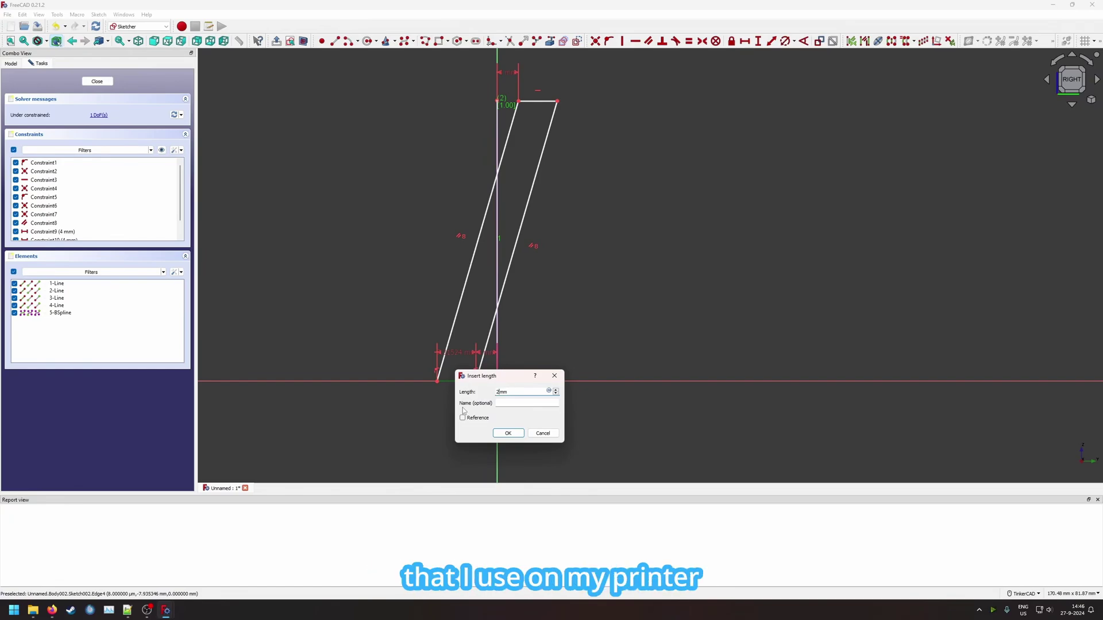
key(Return)
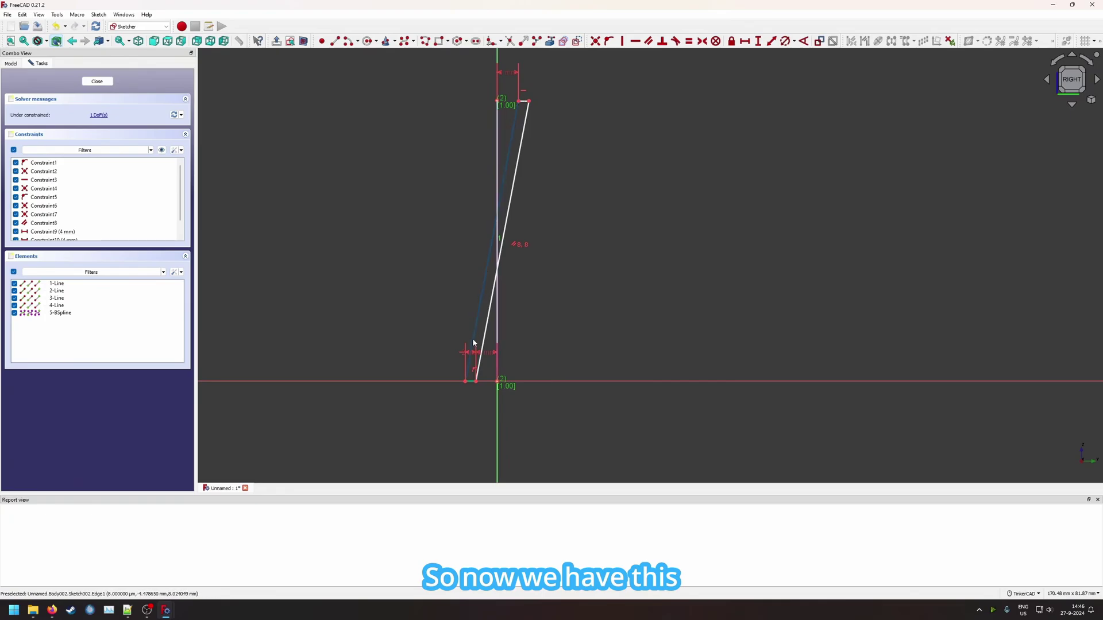
click(98, 82)
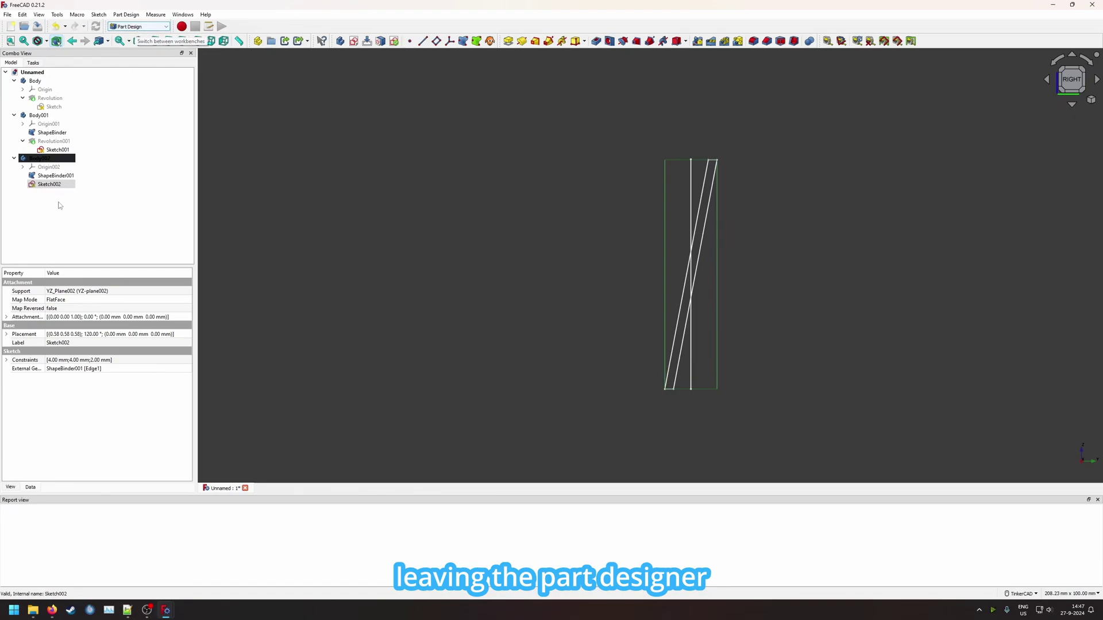
Show the outer shell's Revolution001 again and set its revolution angle to 360°
click(61, 142)
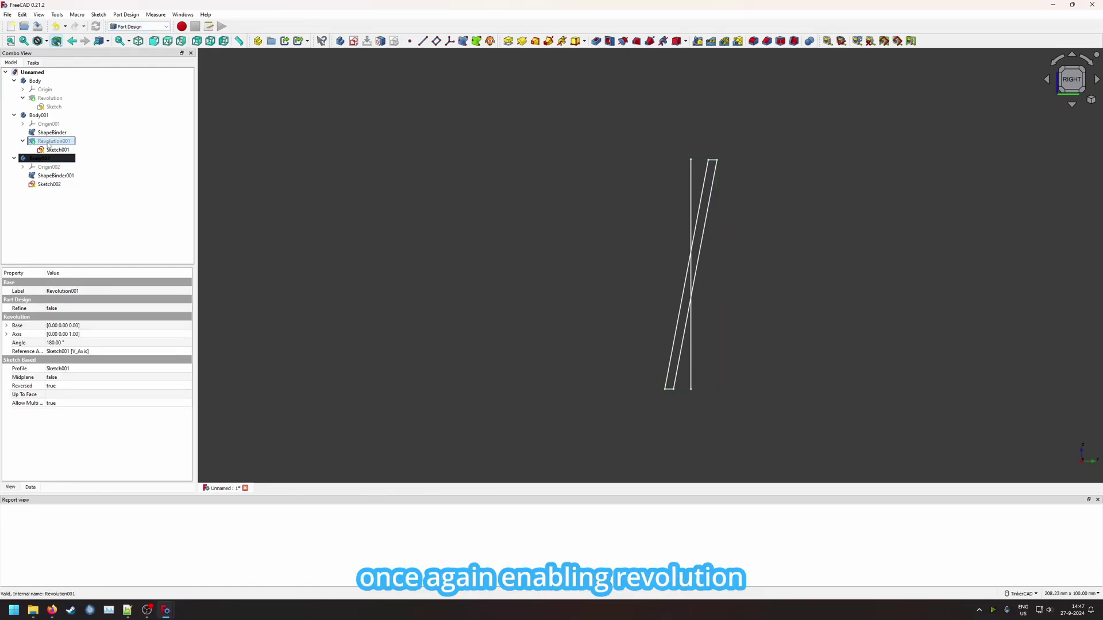
key(space)
right_drag(595, 172, 638, 356)
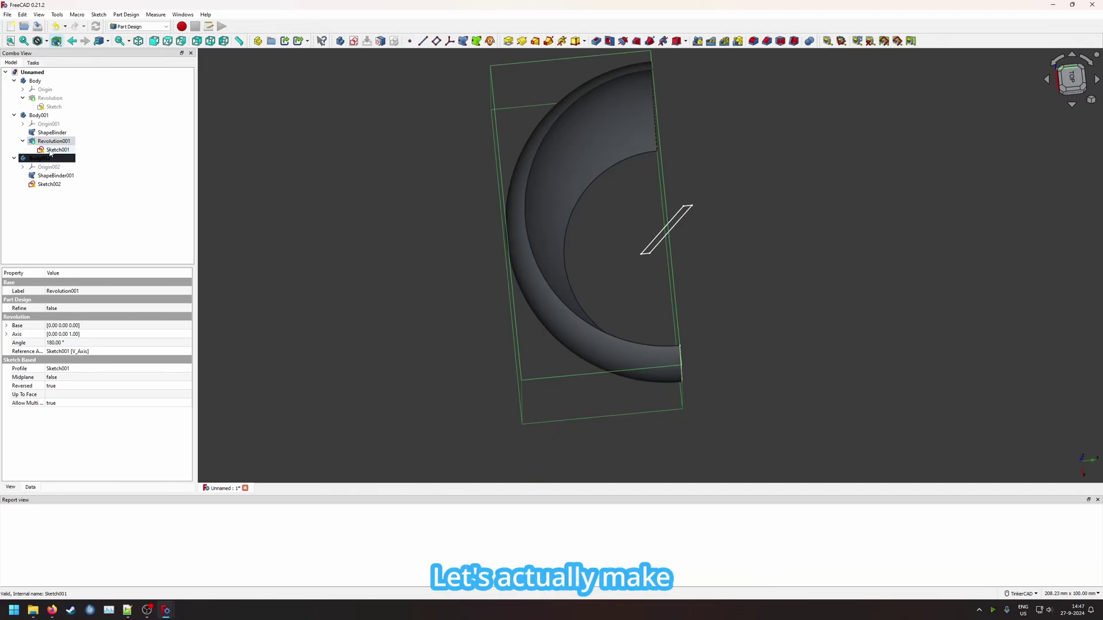
click(58, 343)
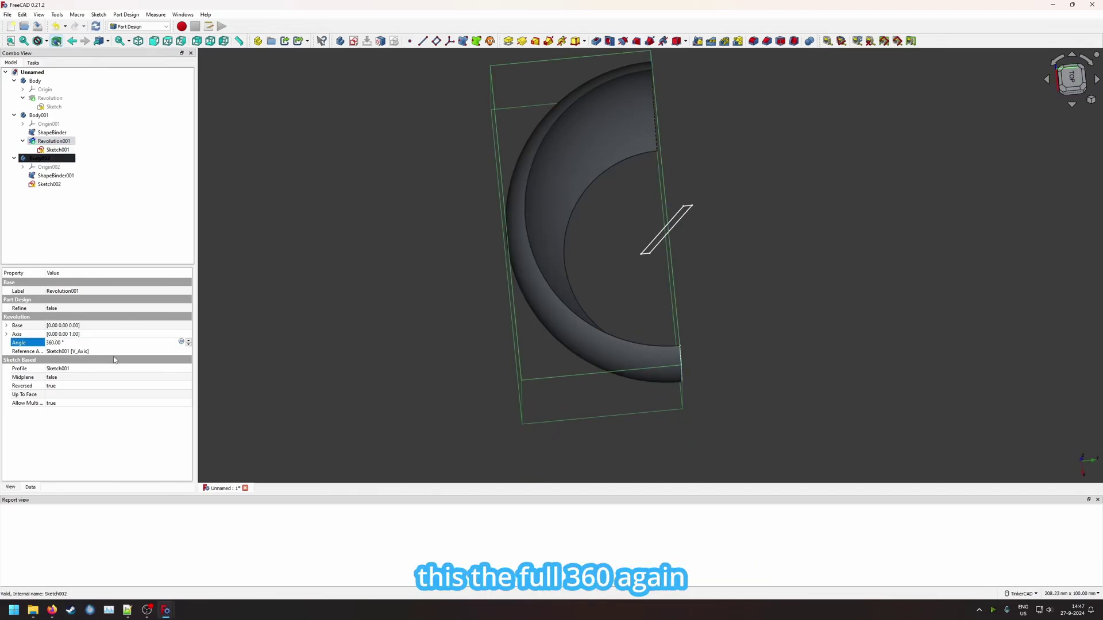
Extrude Sketch002 along its normal as a solid in the Part workbench
click(49, 184)
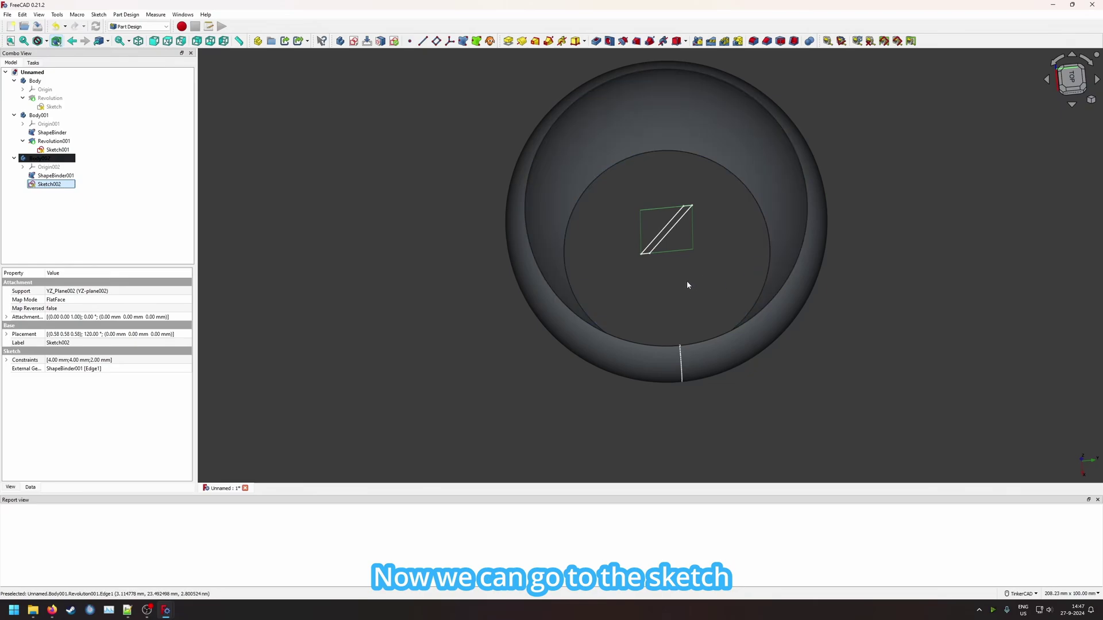
click(147, 27)
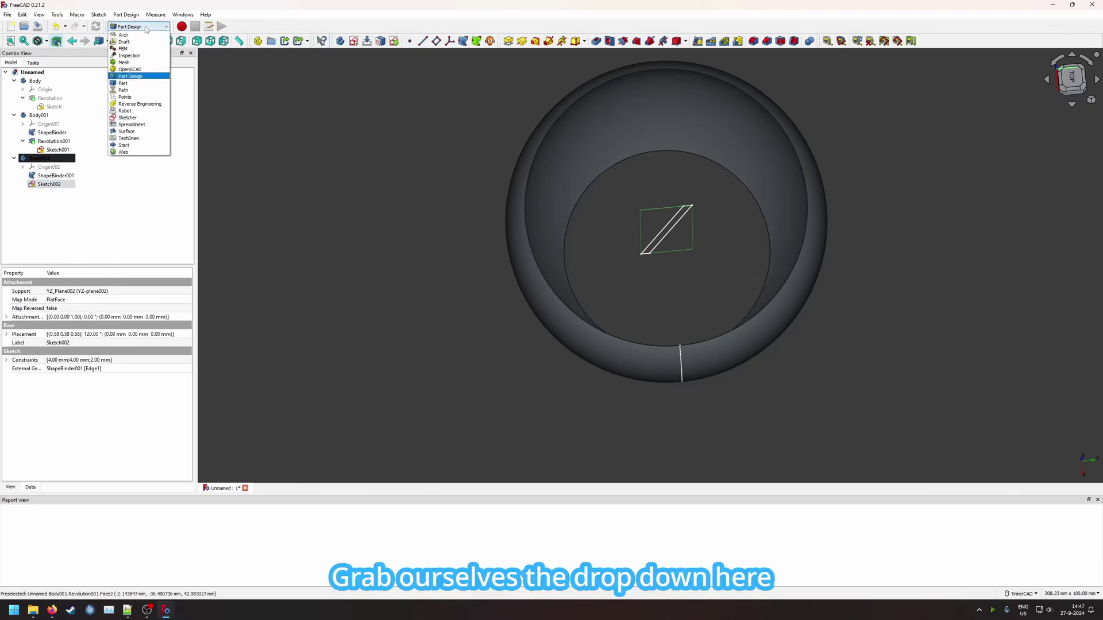
click(124, 83)
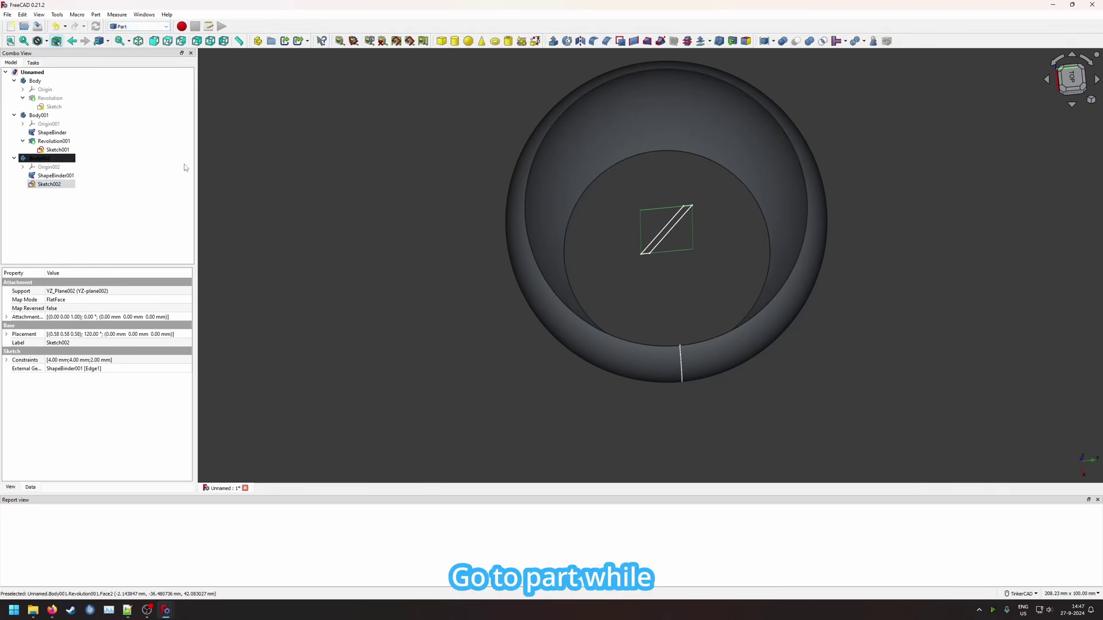
click(553, 41)
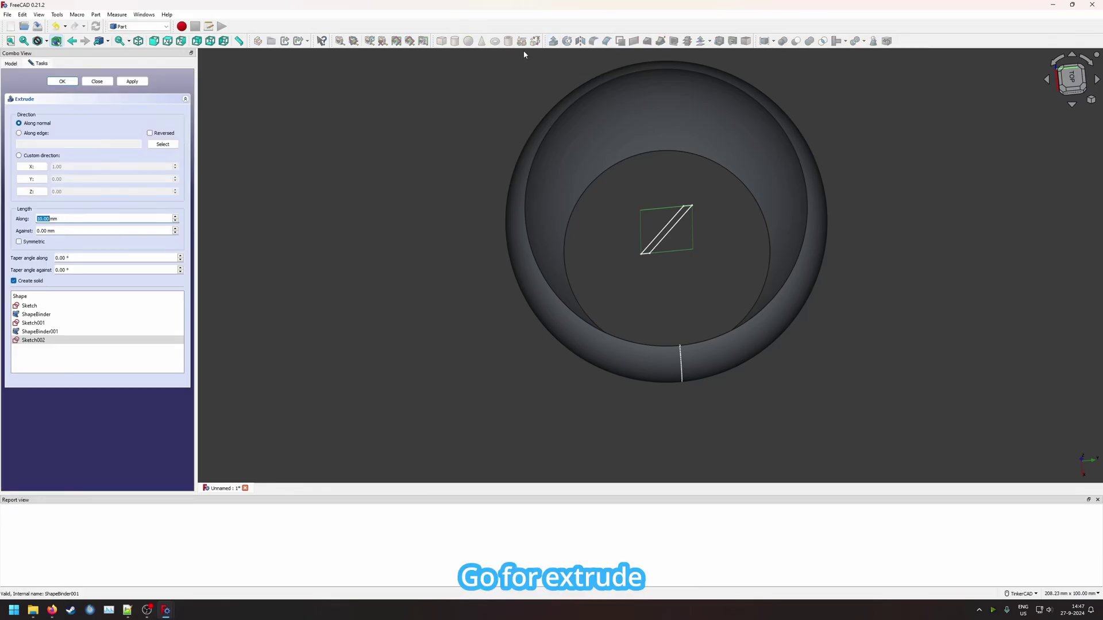
click(62, 81)
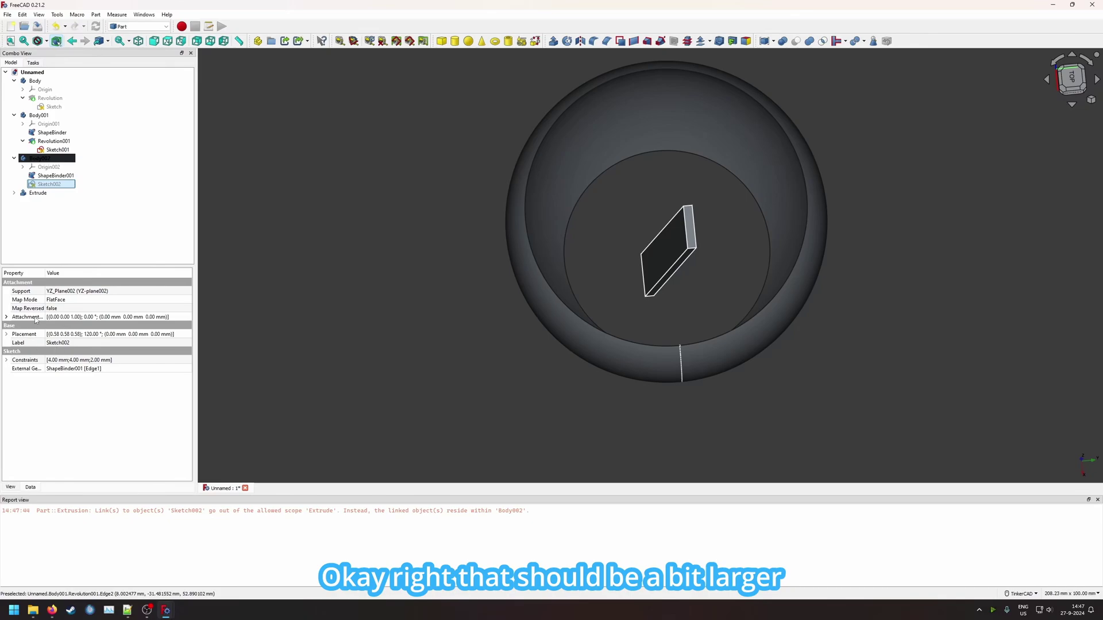
Set the bar extrusion's forward length to 30 mm
click(45, 194)
click(52, 377)
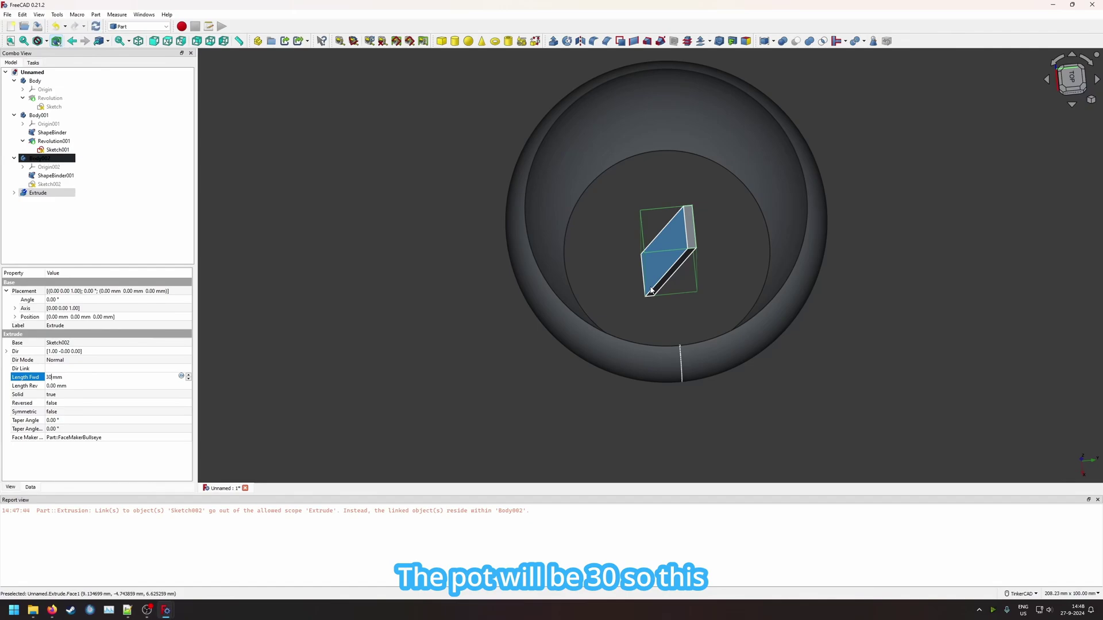
key(Return)
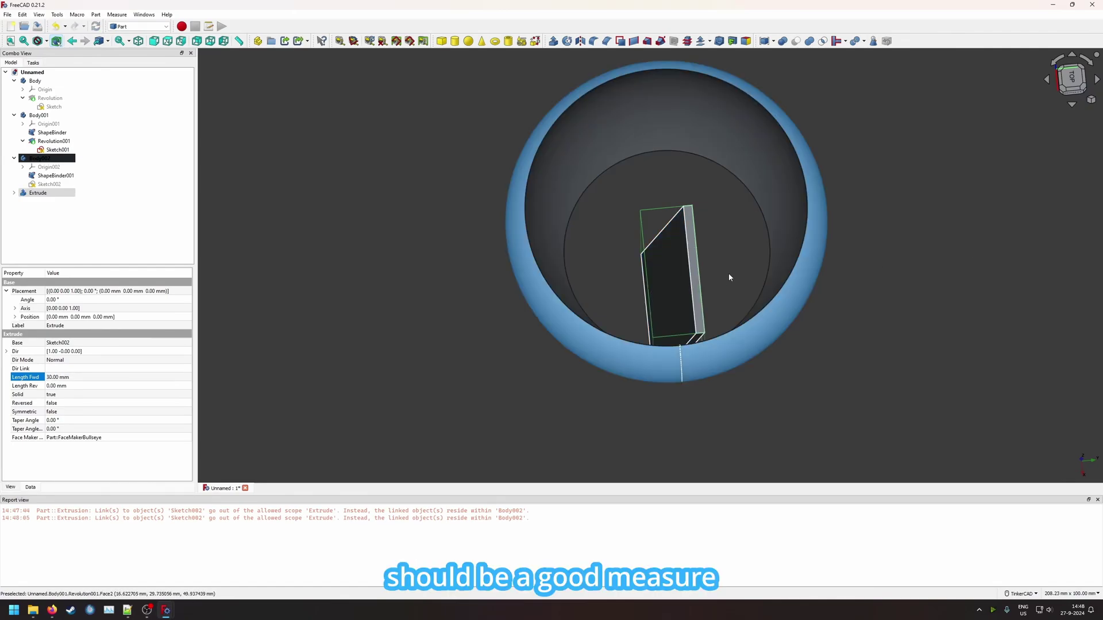
right_drag(728, 274, 517, 337)
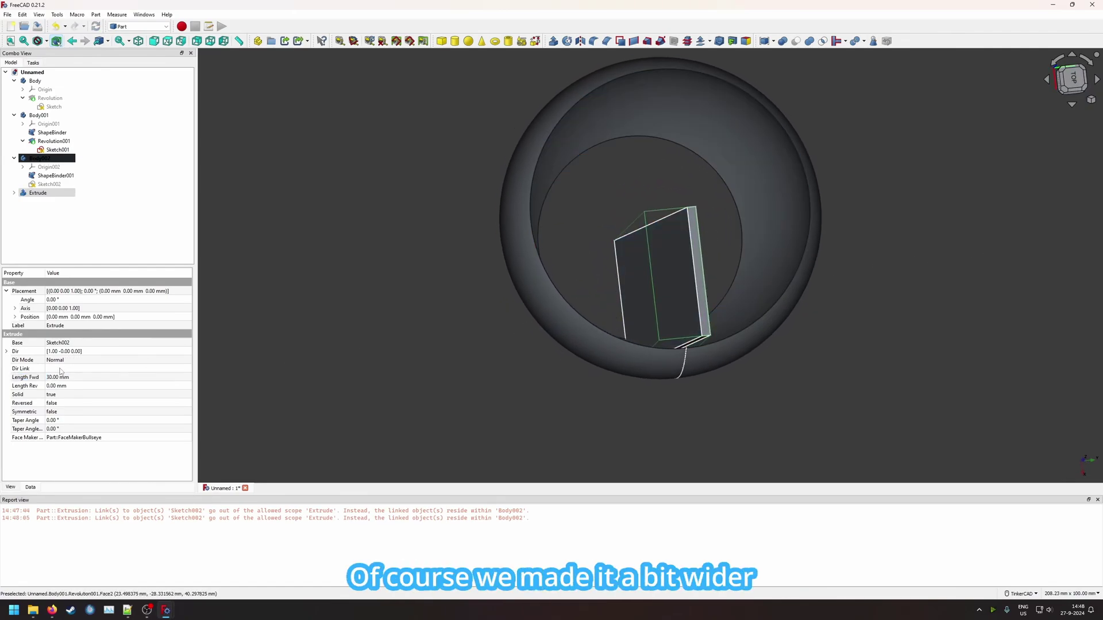
Set the bar extrusion's forward length to 50 mm and check from the front that it passes through the shell wall
click(52, 378)
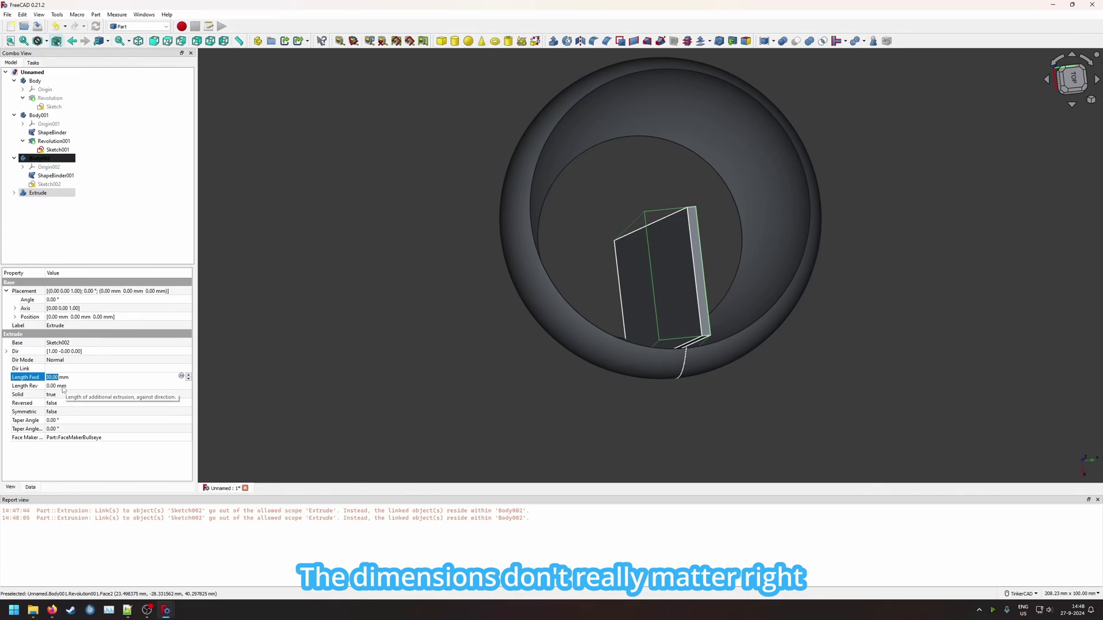
text(50)
key(Return)
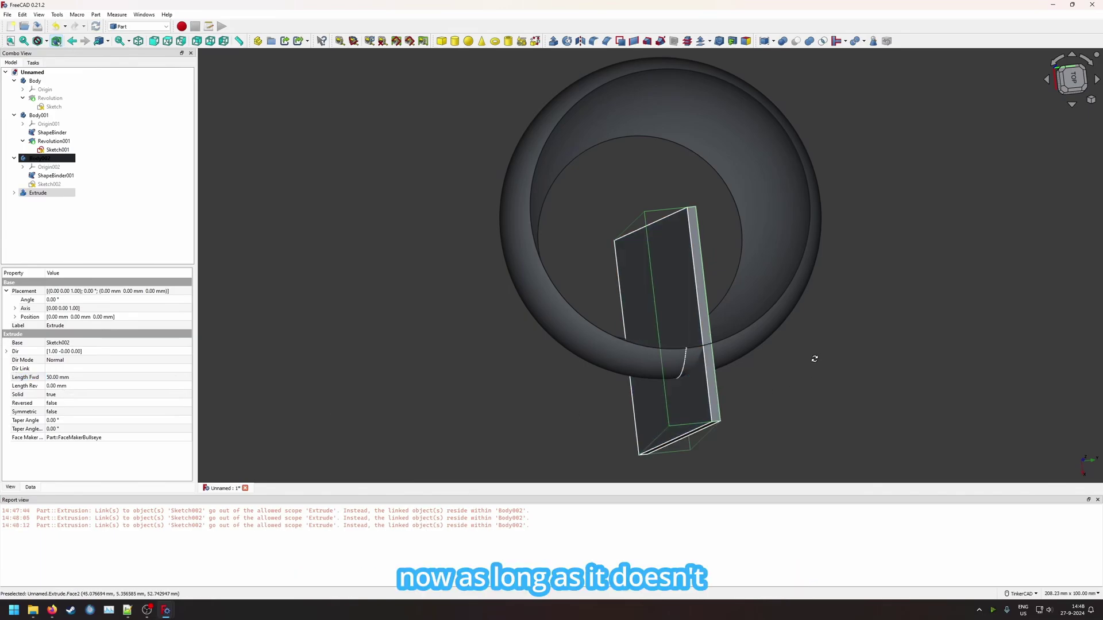
right_drag(812, 359, 908, 239)
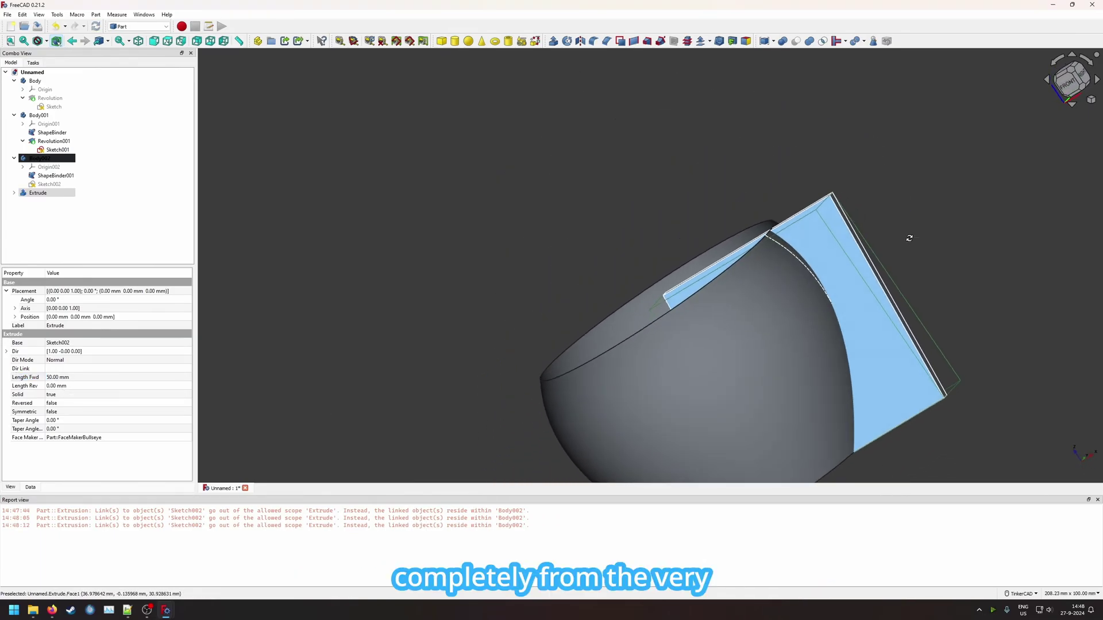
right_click(910, 236)
right_drag(829, 319, 841, 180)
right_click(840, 180)
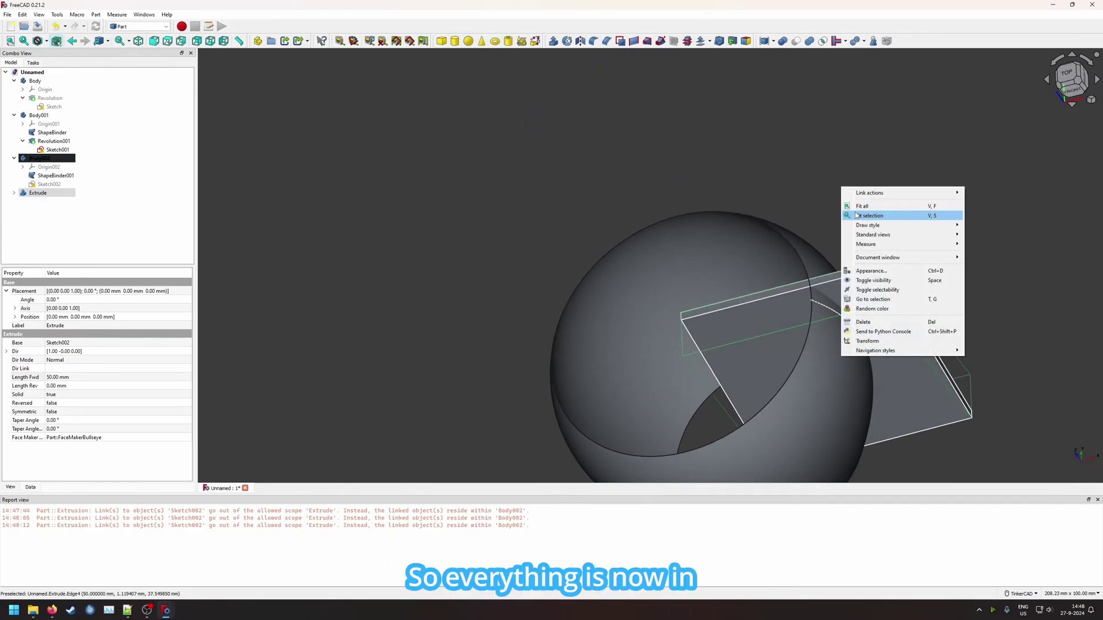
click(805, 170)
key(1)
Rename Body001 to OuterShell and the first body to InnerShell
click(66, 225)
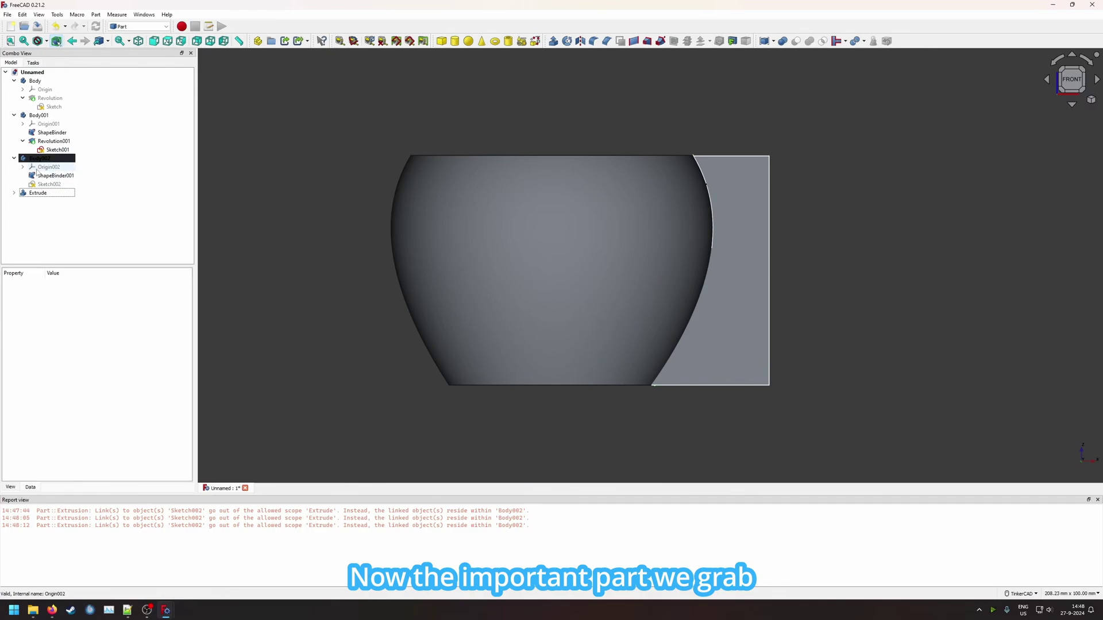
click(54, 141)
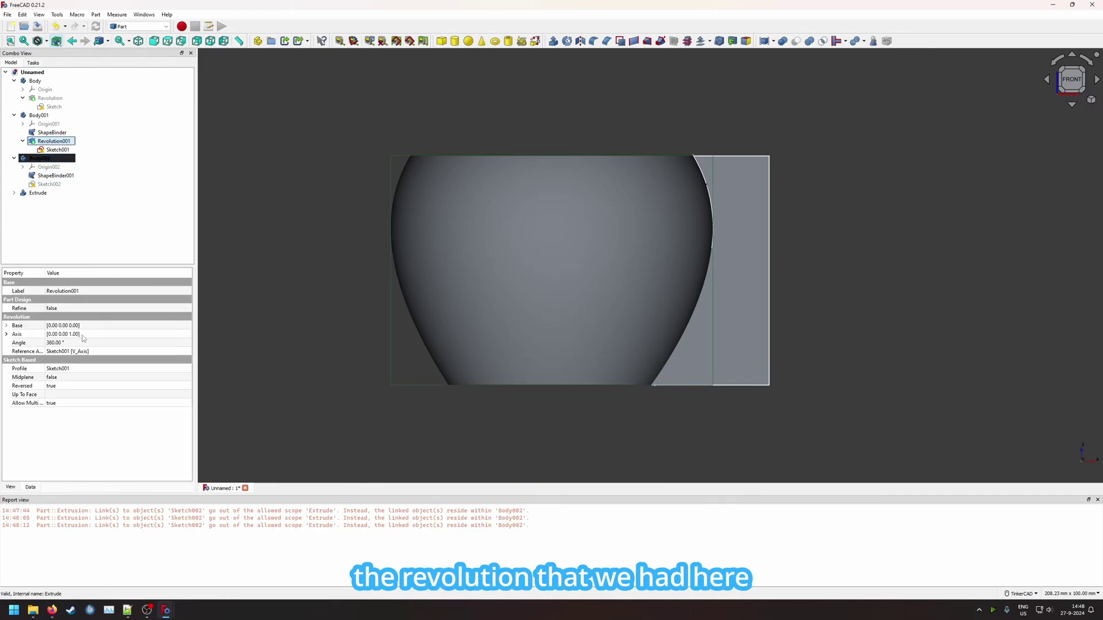
click(38, 115)
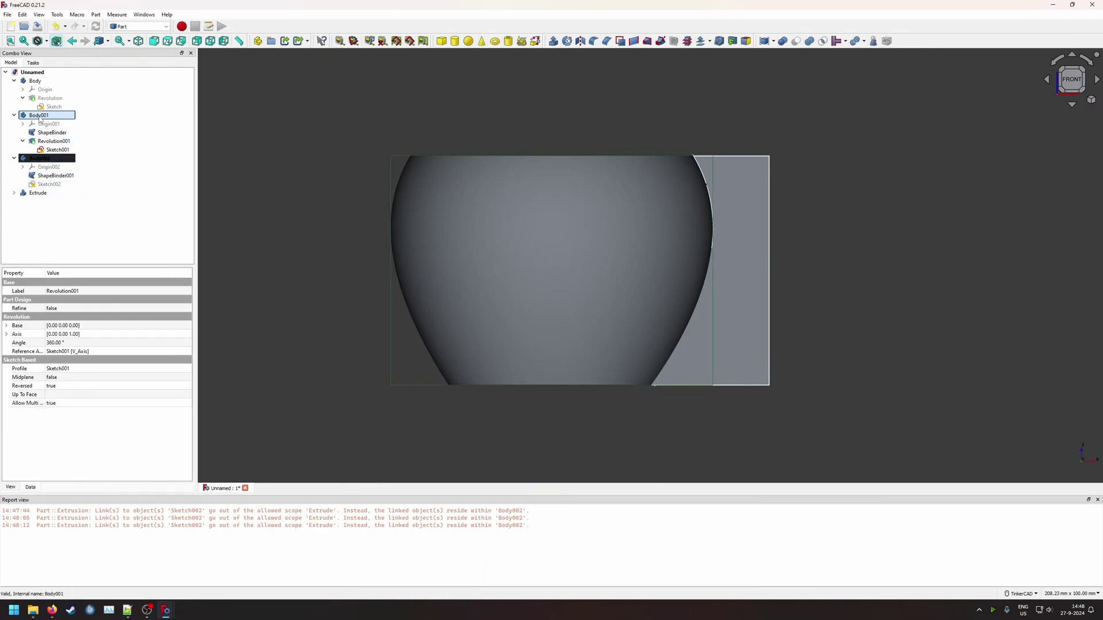
text(Out)
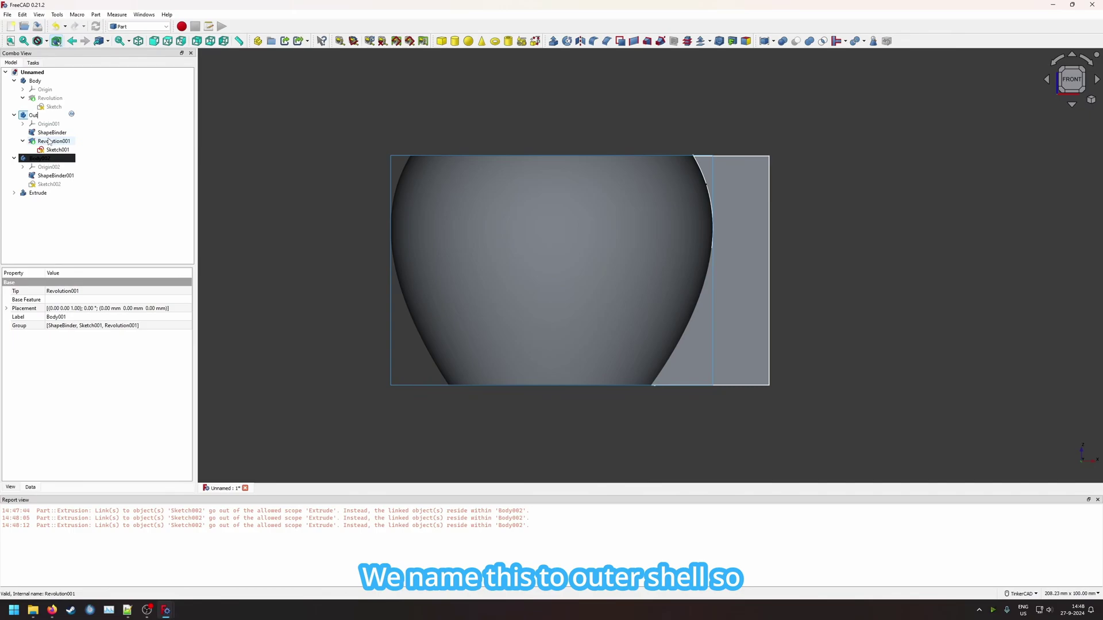
text(er)
text(Shell)
key(Return)
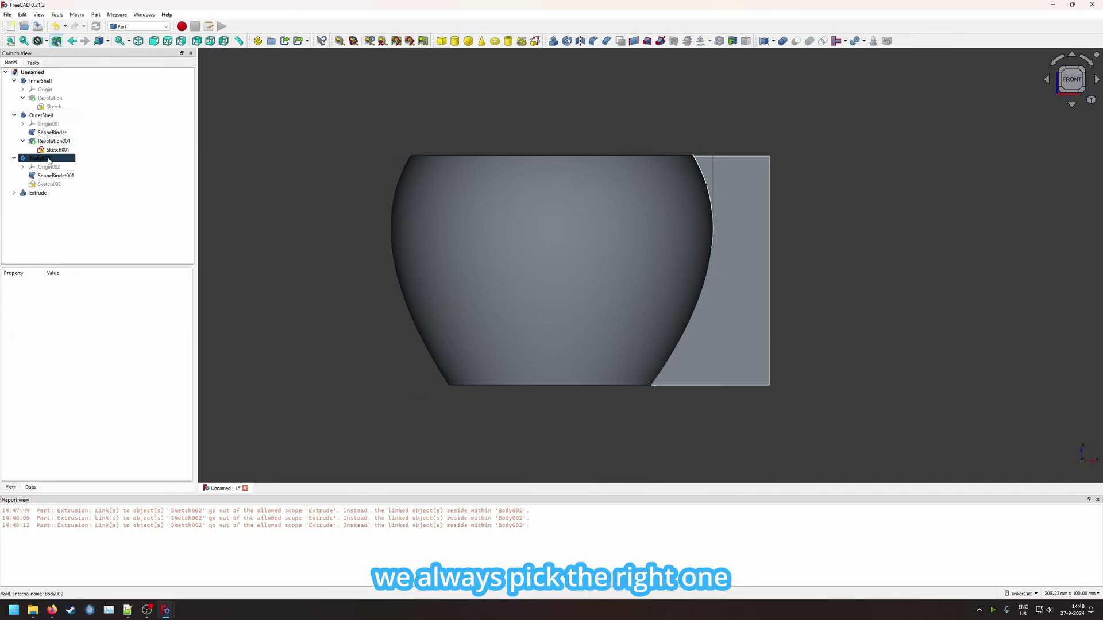
Create a Boolean intersection with the Extrude bar as first shape and OuterShell as second shape
click(38, 194)
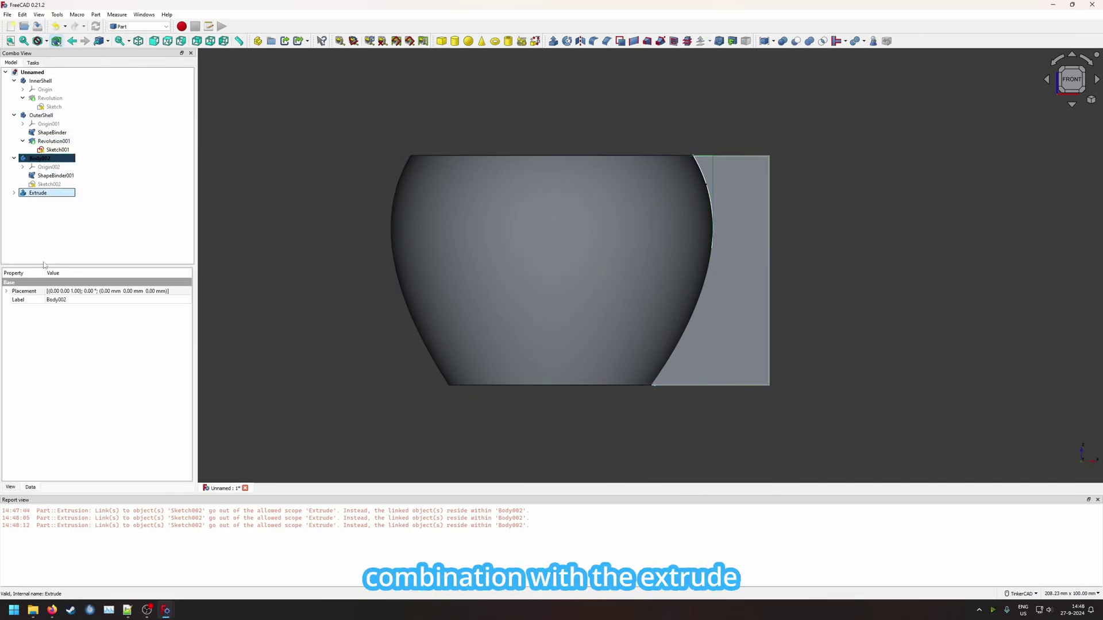
click(46, 214)
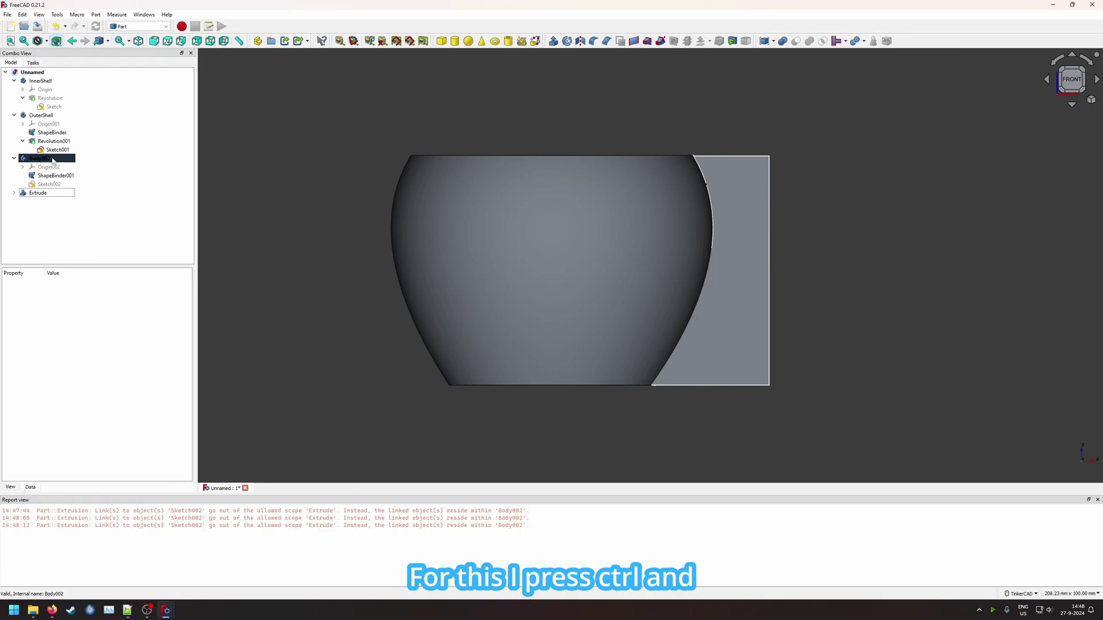
ctrl+click(40, 196)
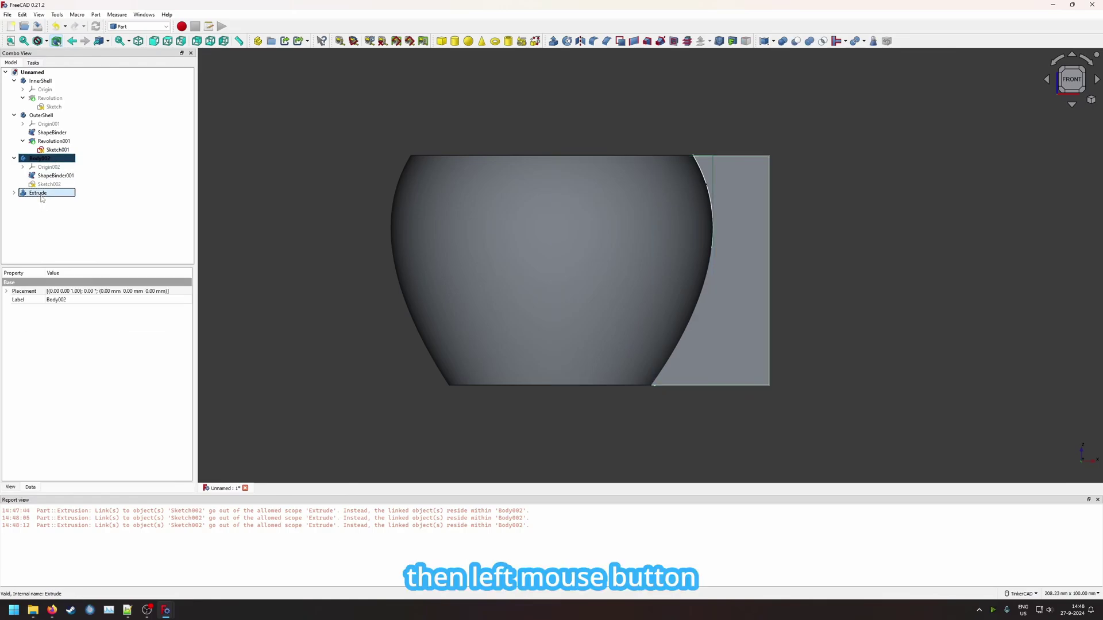
click(783, 44)
click(19, 133)
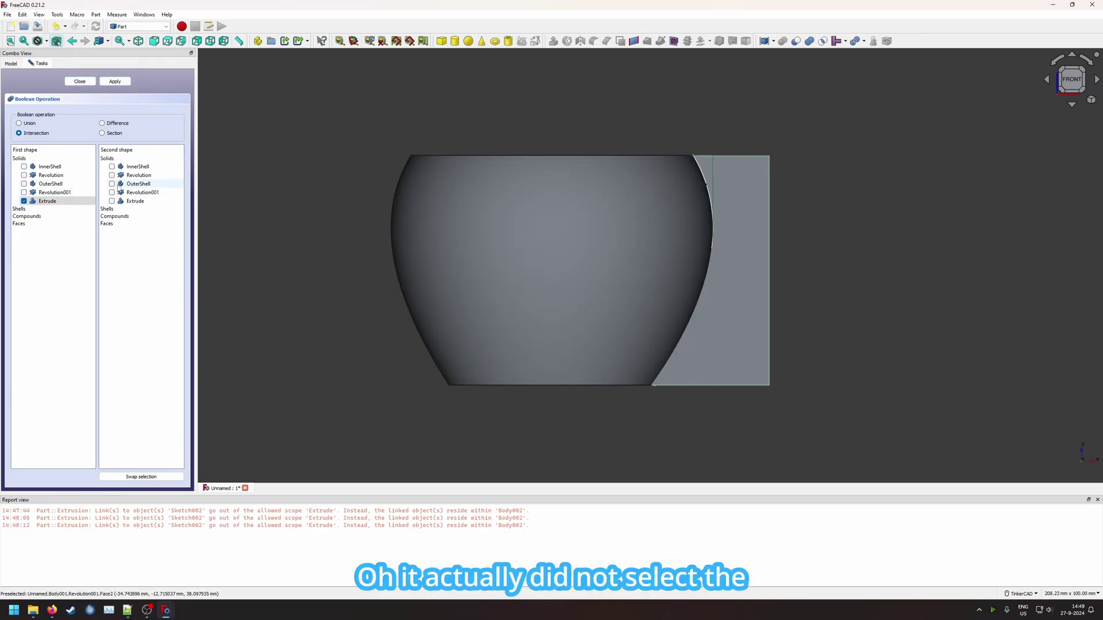
click(112, 183)
click(43, 201)
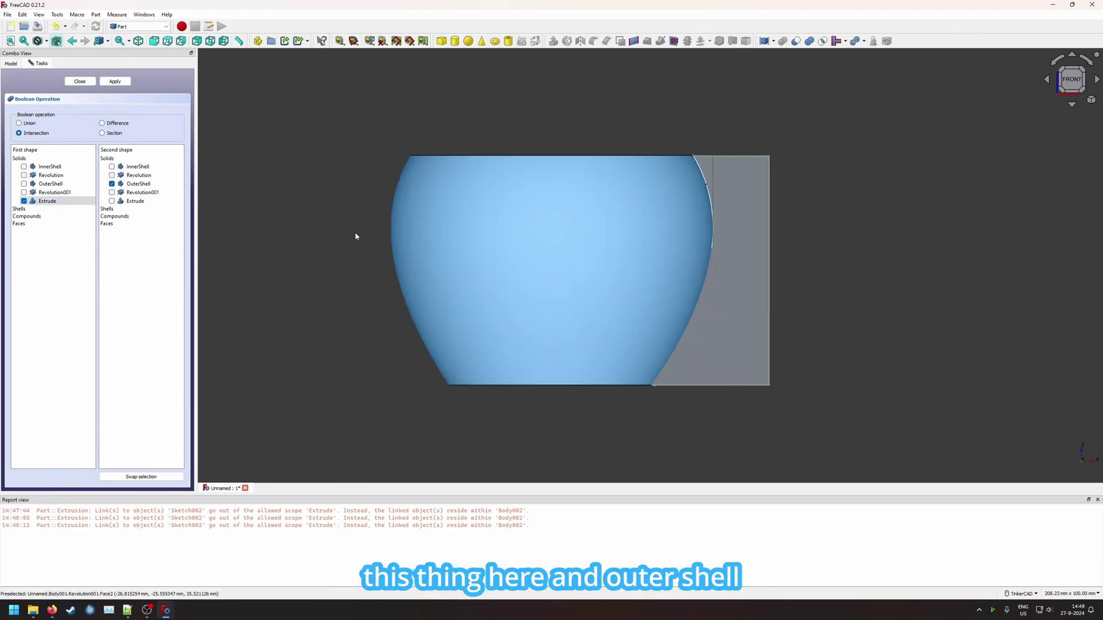
click(115, 82)
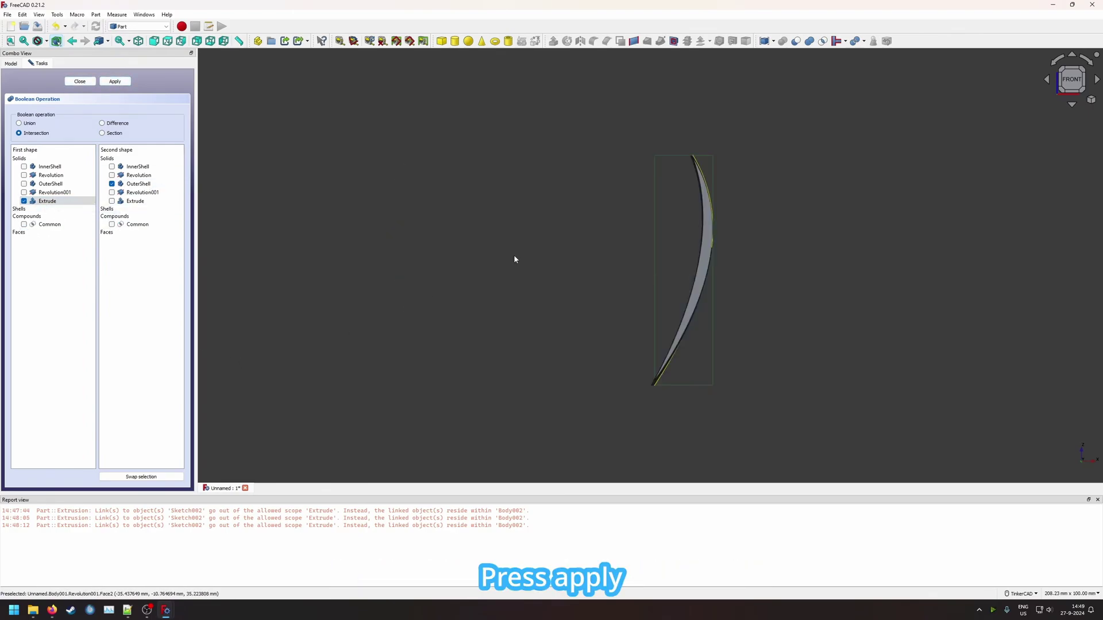
right_drag(513, 254, 126, 85)
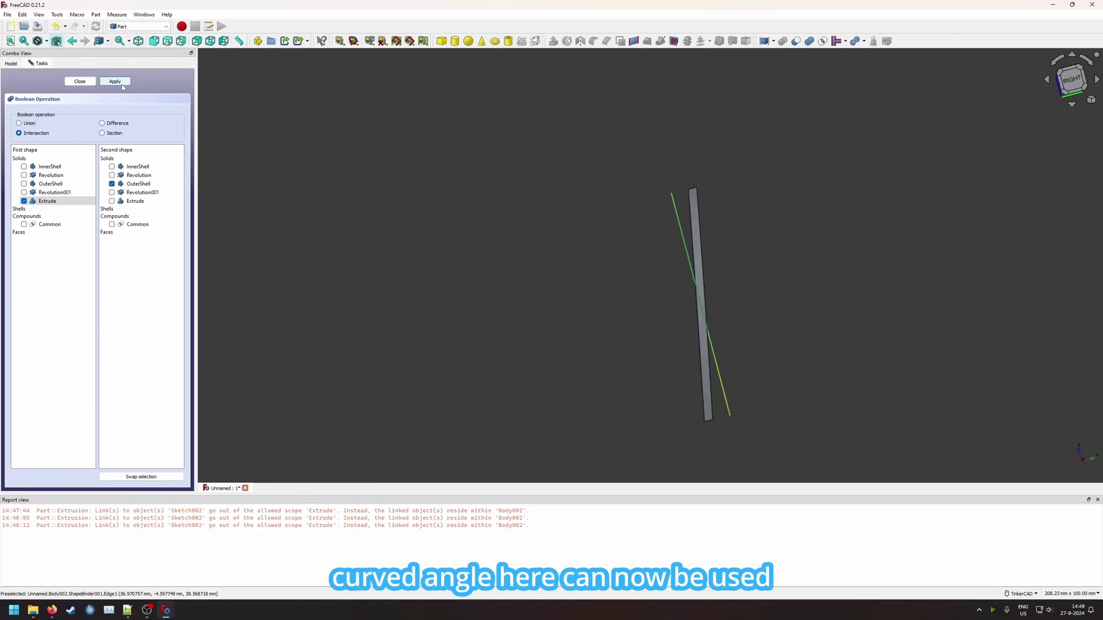
click(85, 82)
Make the InnerShell's Revolution visible together with the intersected bar
right_drag(661, 270, 857, 197)
click(50, 98)
key(space)
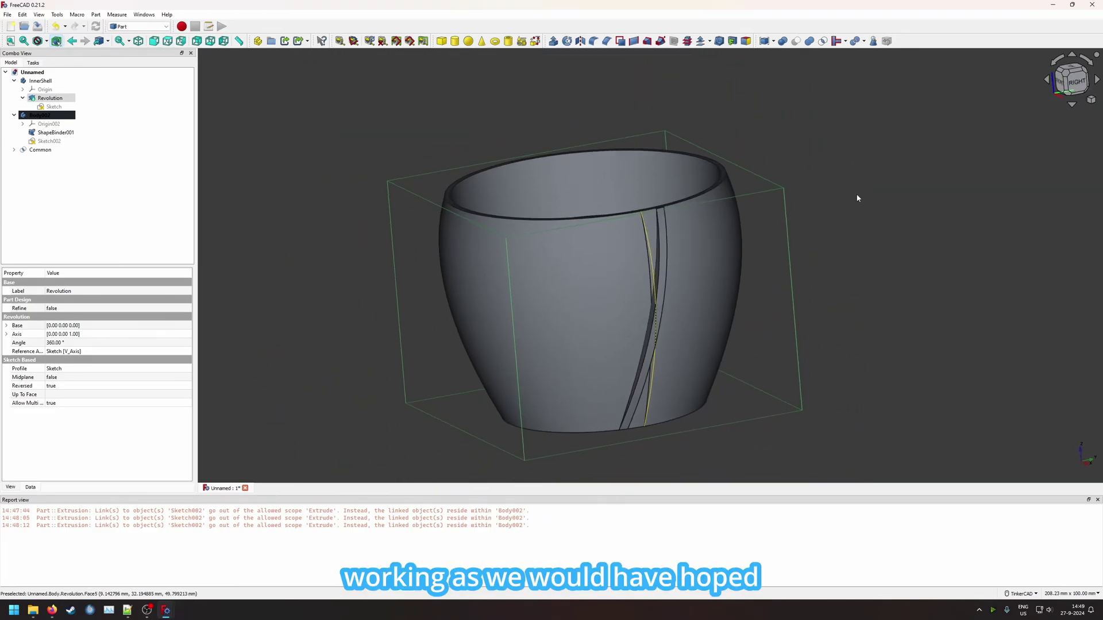
Begin a polar array of the Common object in the Draft workbench and reset its centre of rotation to the origin
click(33, 150)
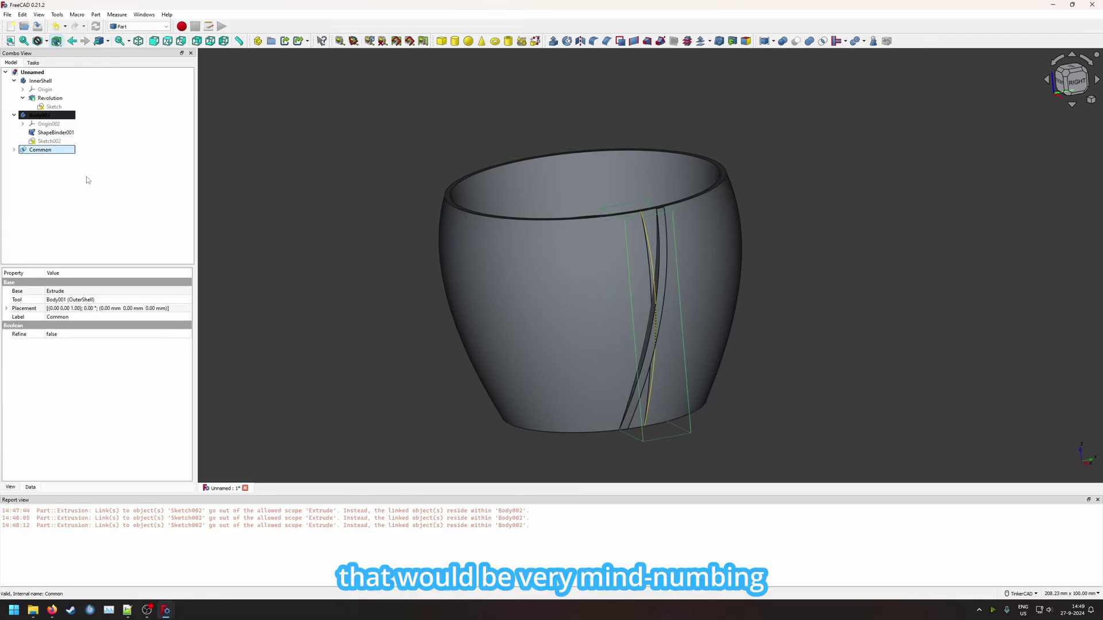
click(143, 26)
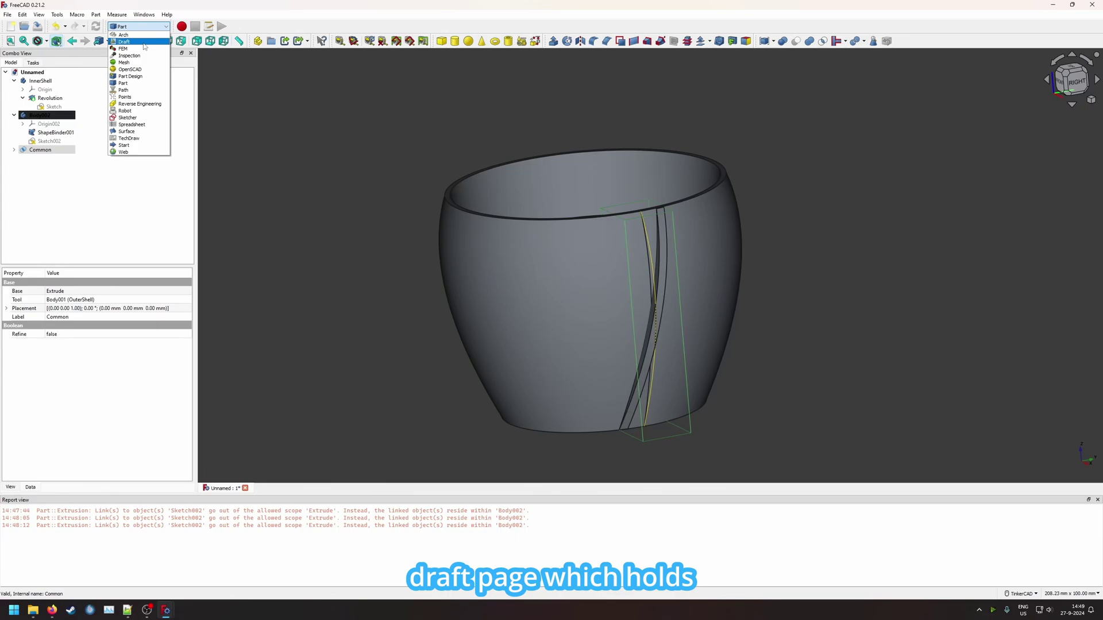
click(144, 42)
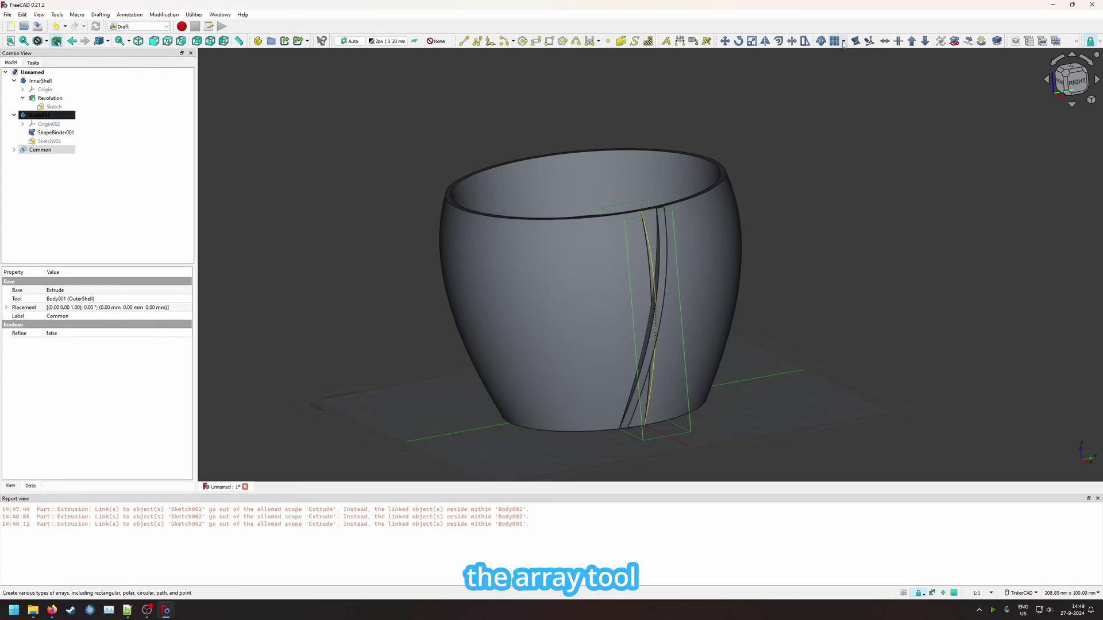
click(844, 43)
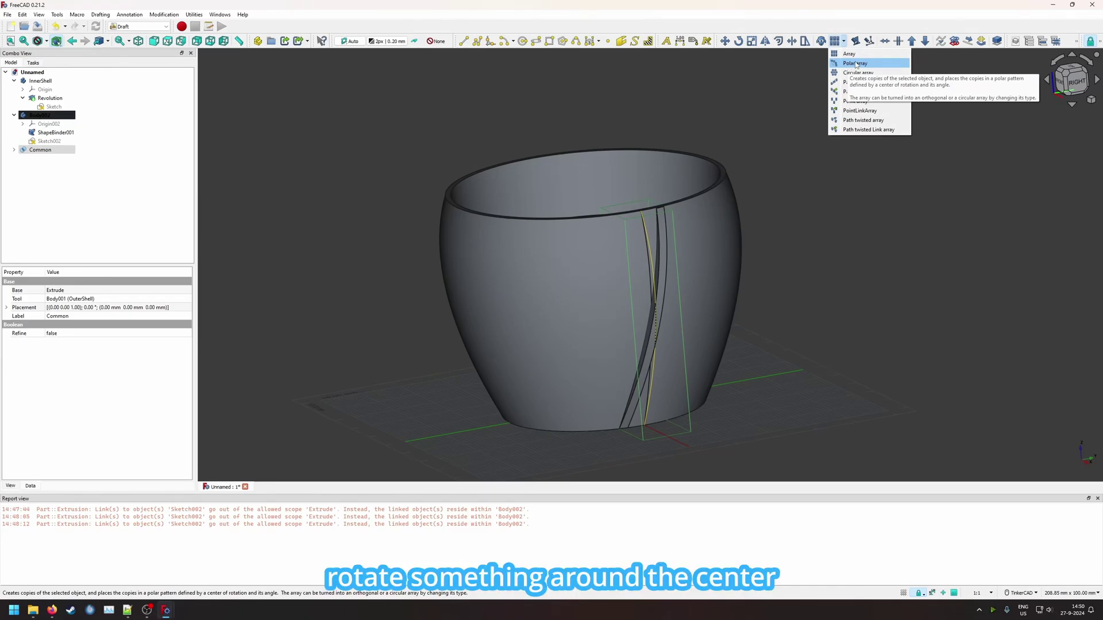
click(855, 64)
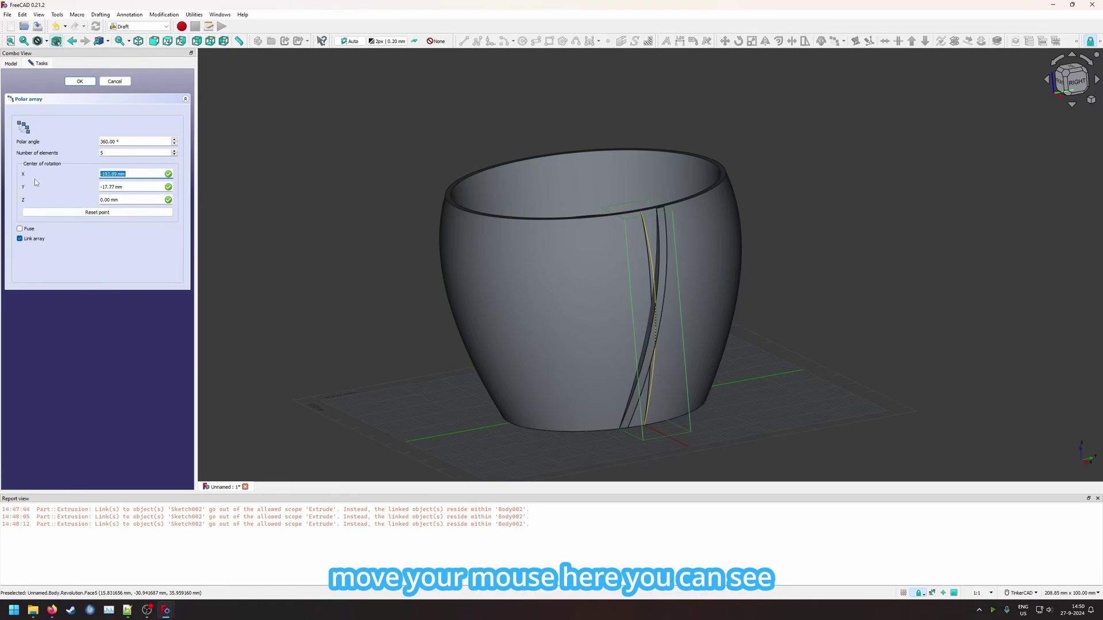
click(96, 214)
scroll(337, 248, up, 2)
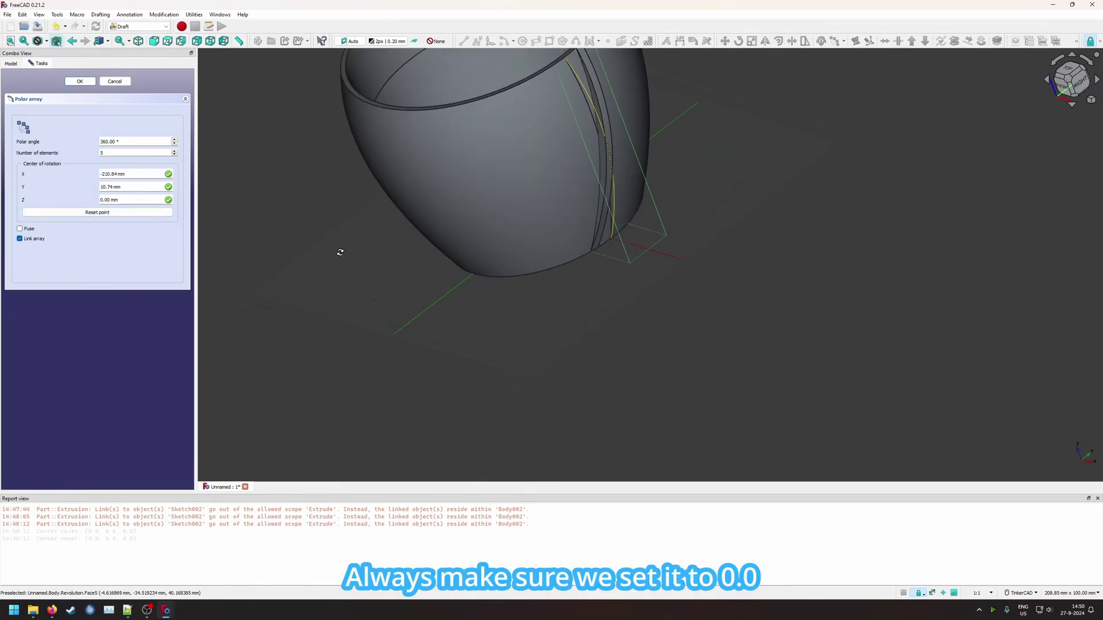
scroll(337, 224, down, 2)
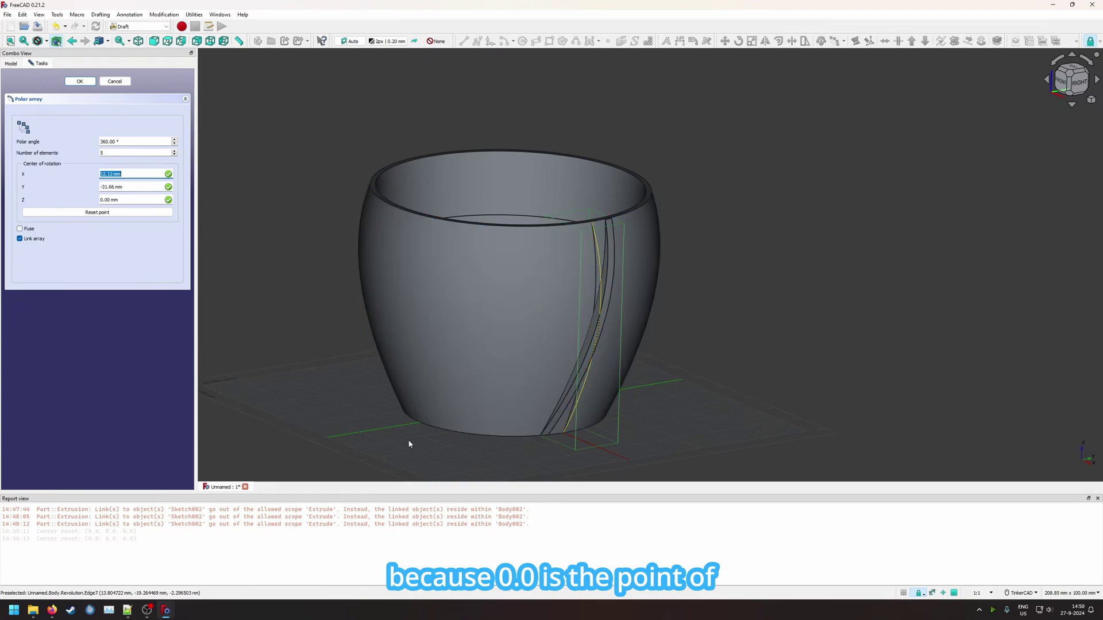
click(104, 214)
Set the polar array to 40 elements over 360° and create it
click(110, 152)
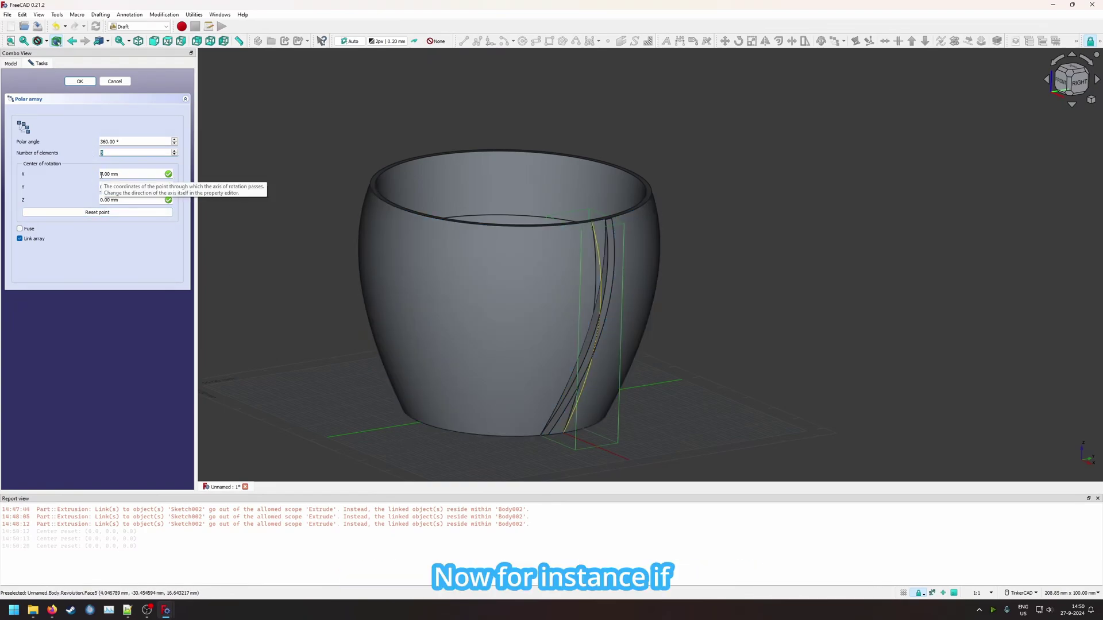
text(40)
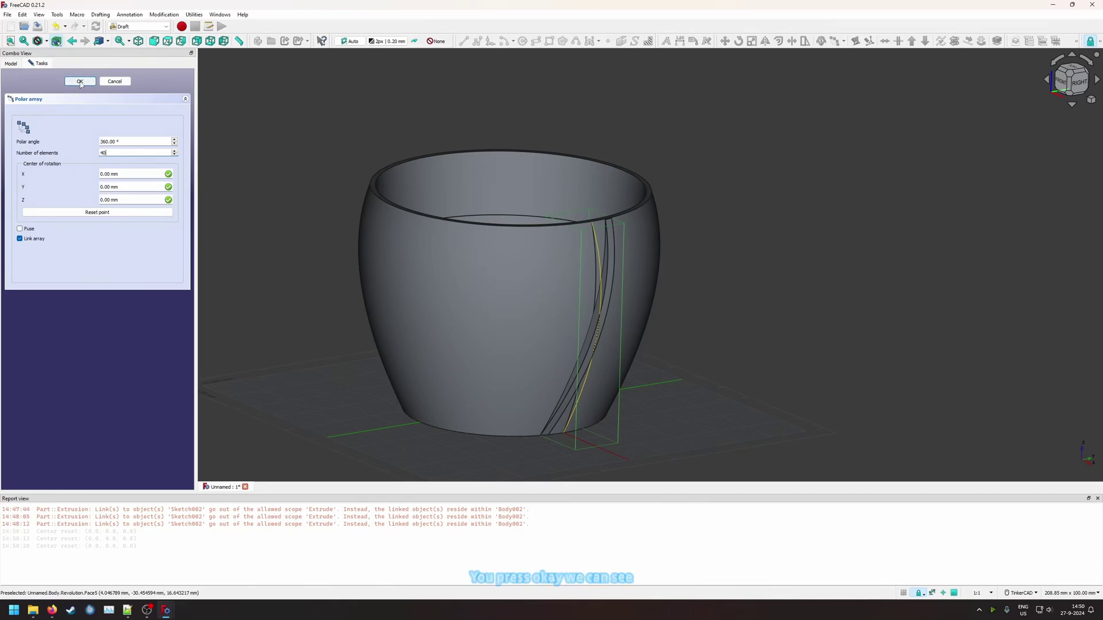
click(79, 81)
right_drag(505, 288, 325, 298)
click(135, 199)
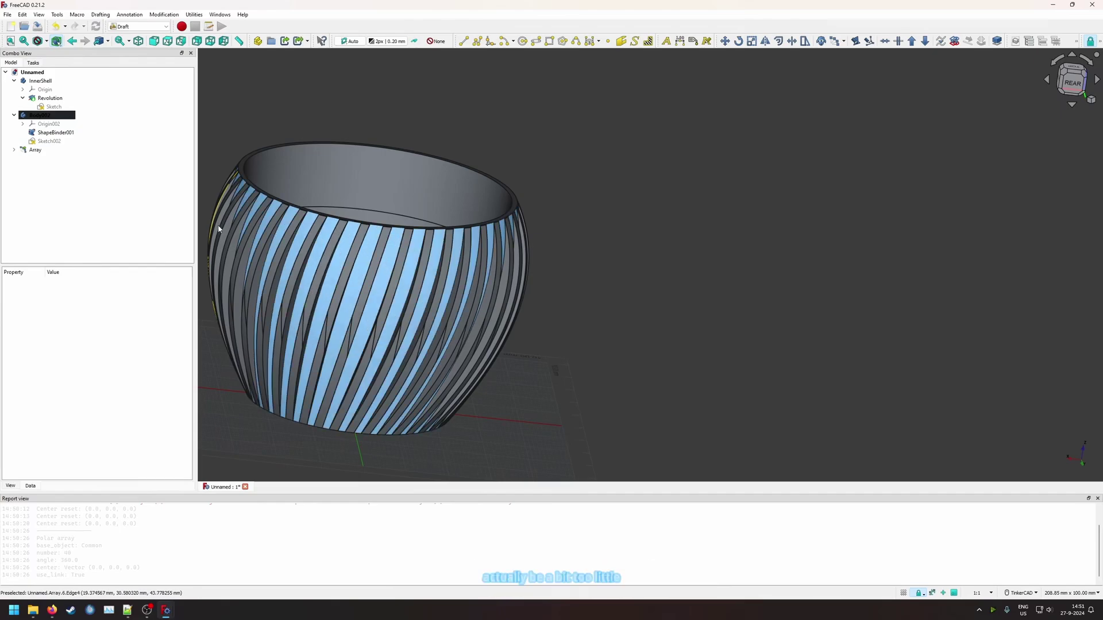
Set the Array's Number Polar property to 50
click(35, 150)
click(55, 404)
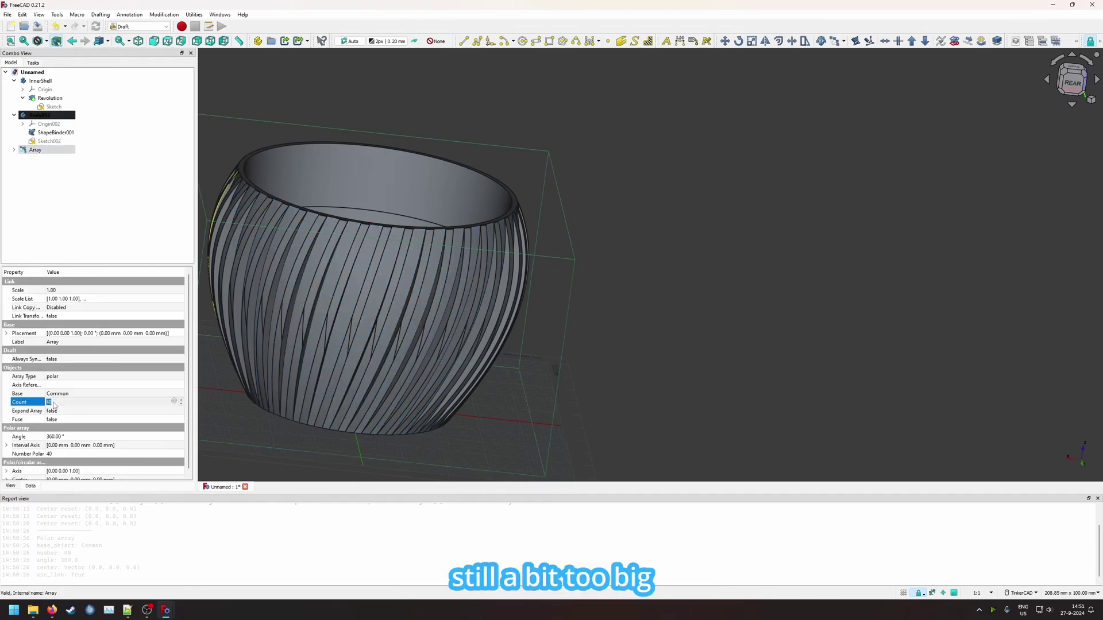
key(0)
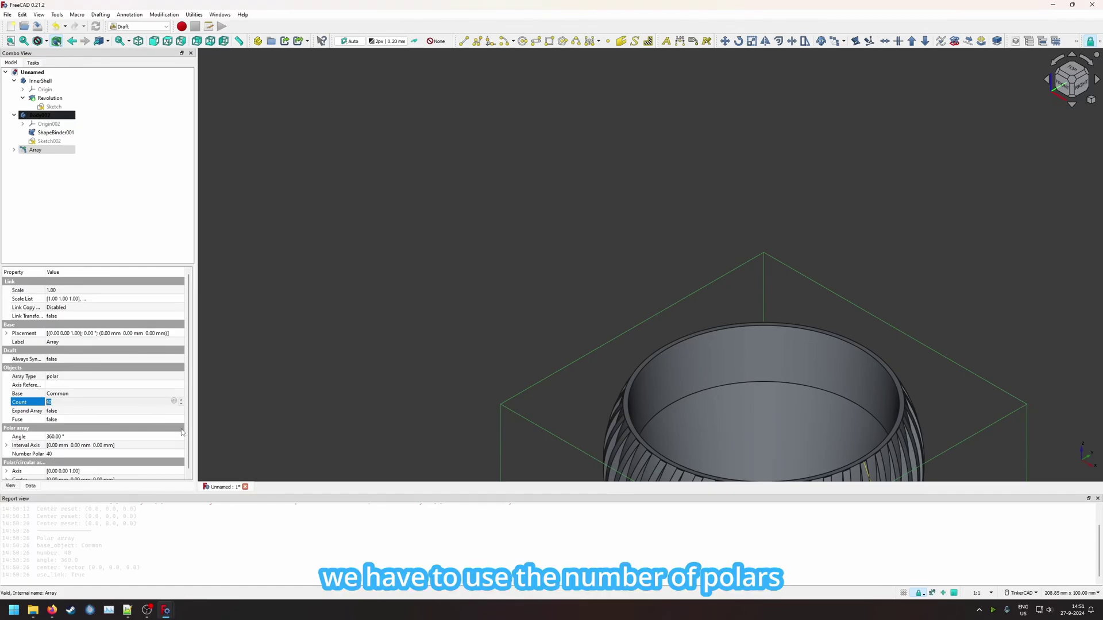
click(59, 454)
key(Return)
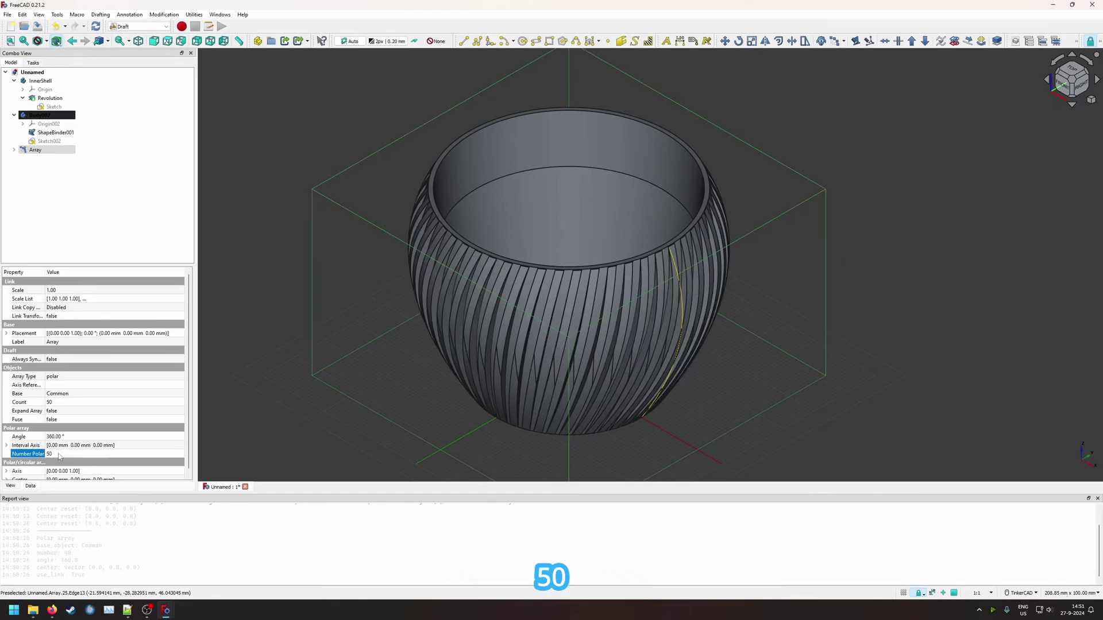
Inspect the ribbed wall, expand the OuterShell inside the array's Common object, and hide the DiagonalCut and InnerShell bodies
right_drag(487, 340, 570, 337)
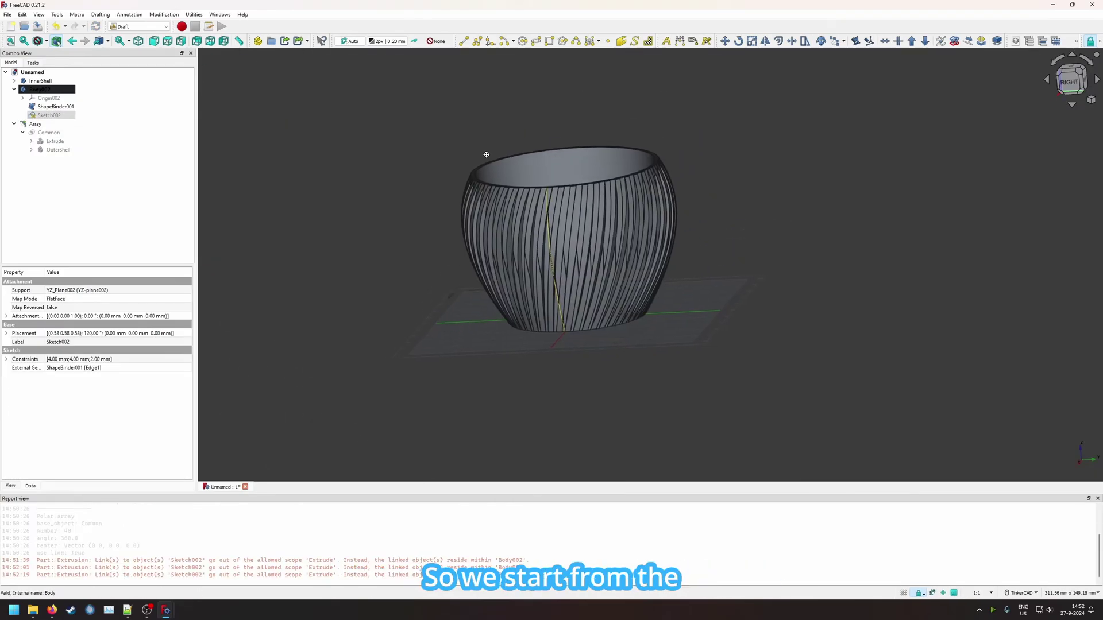
scroll(450, 187, up, 3)
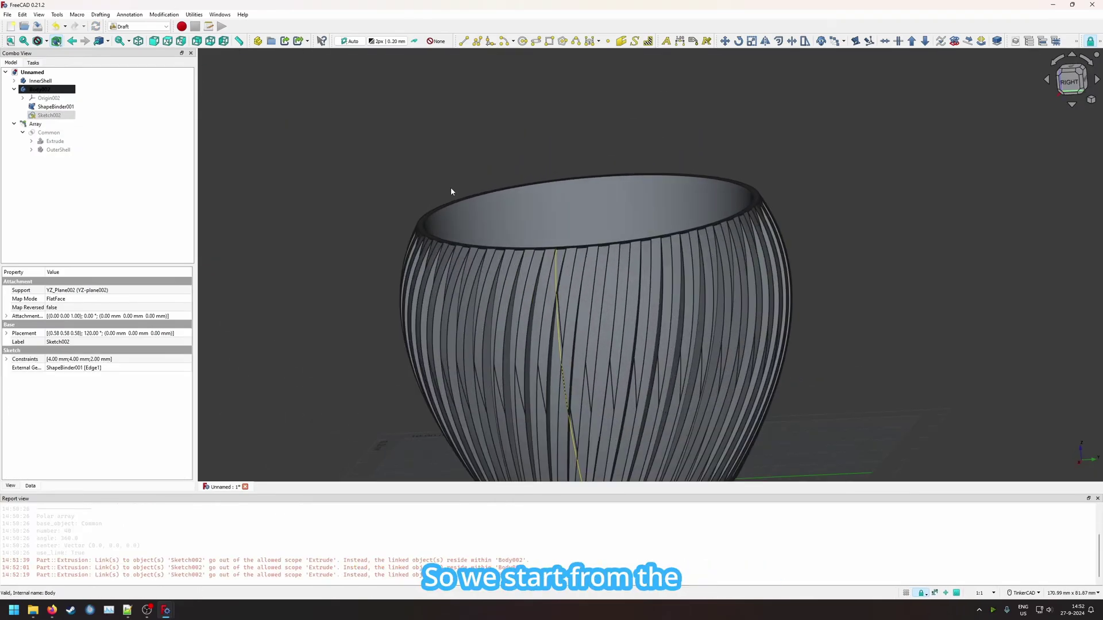
right_drag(450, 187, 668, 333)
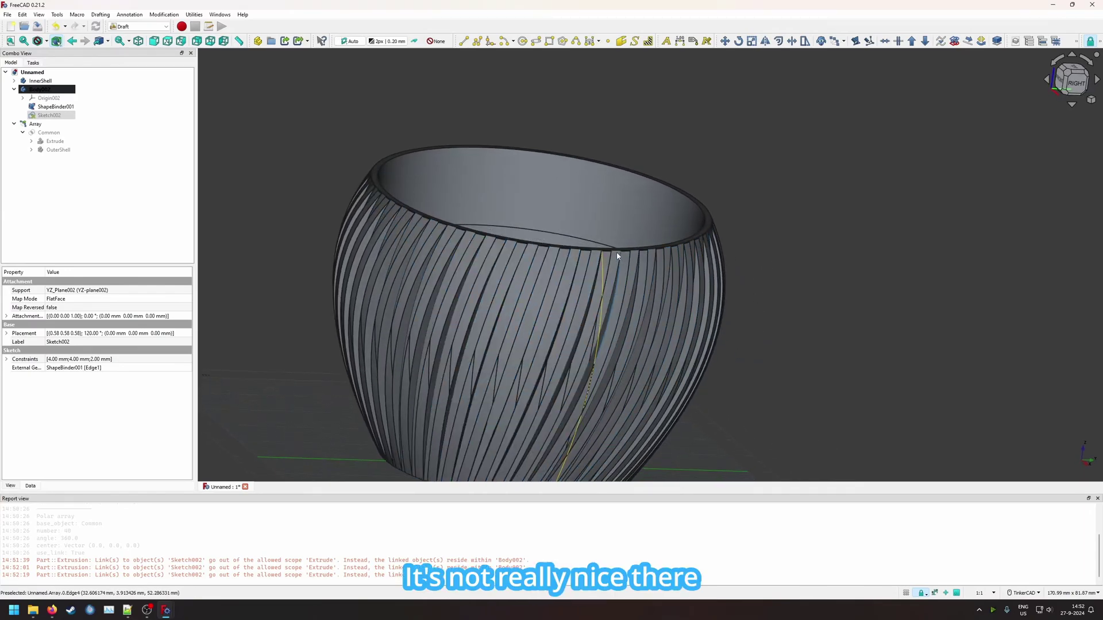
scroll(562, 263, up, 5)
scroll(562, 263, down, 2)
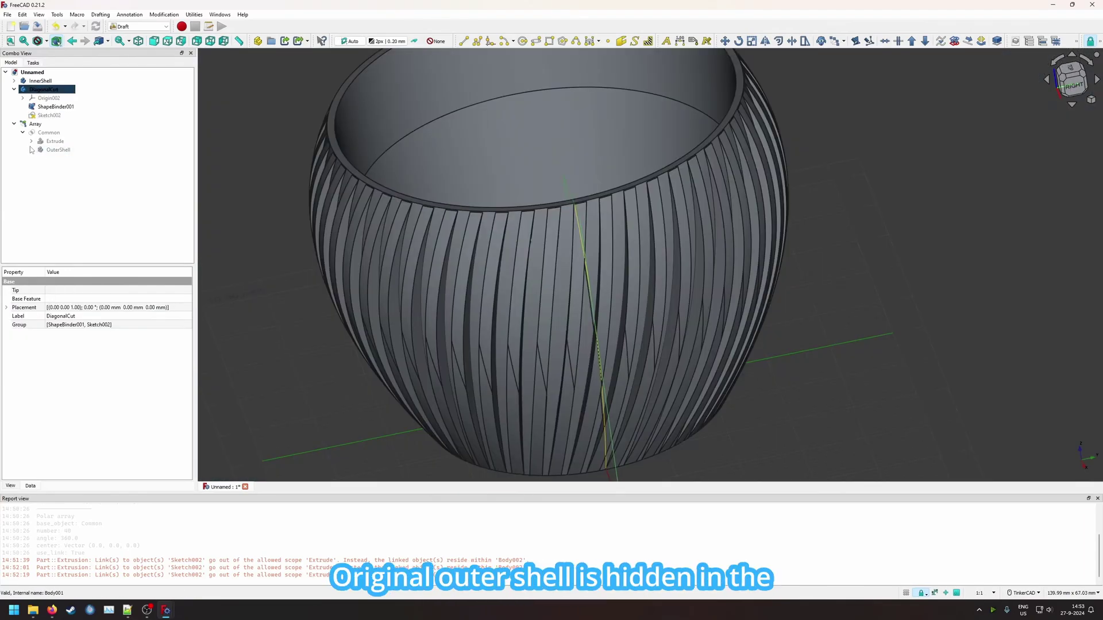
click(31, 150)
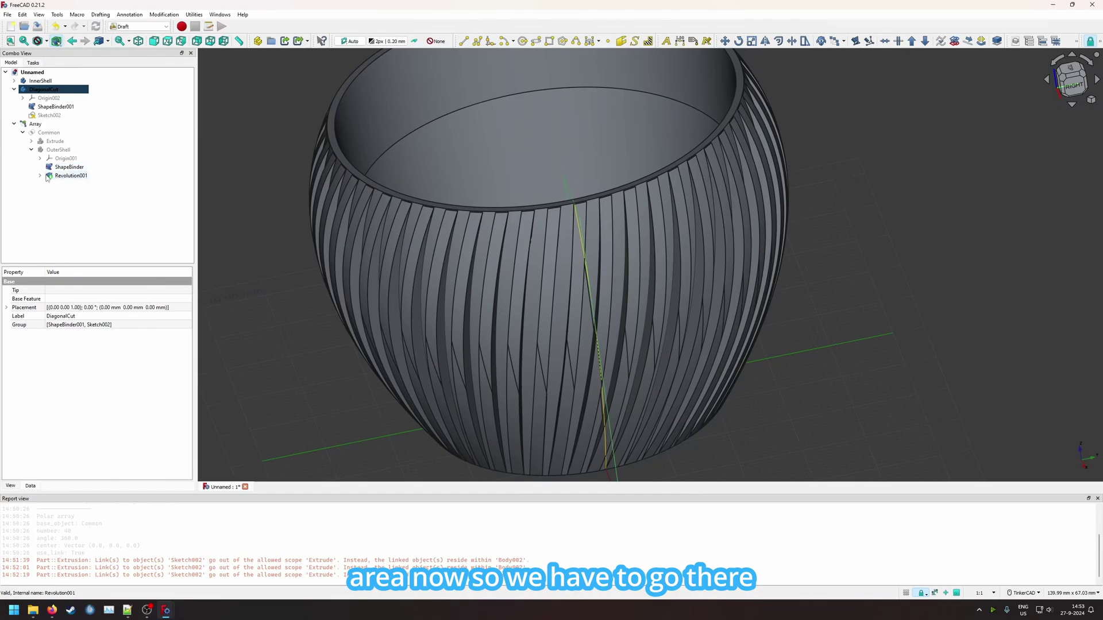
key(space)
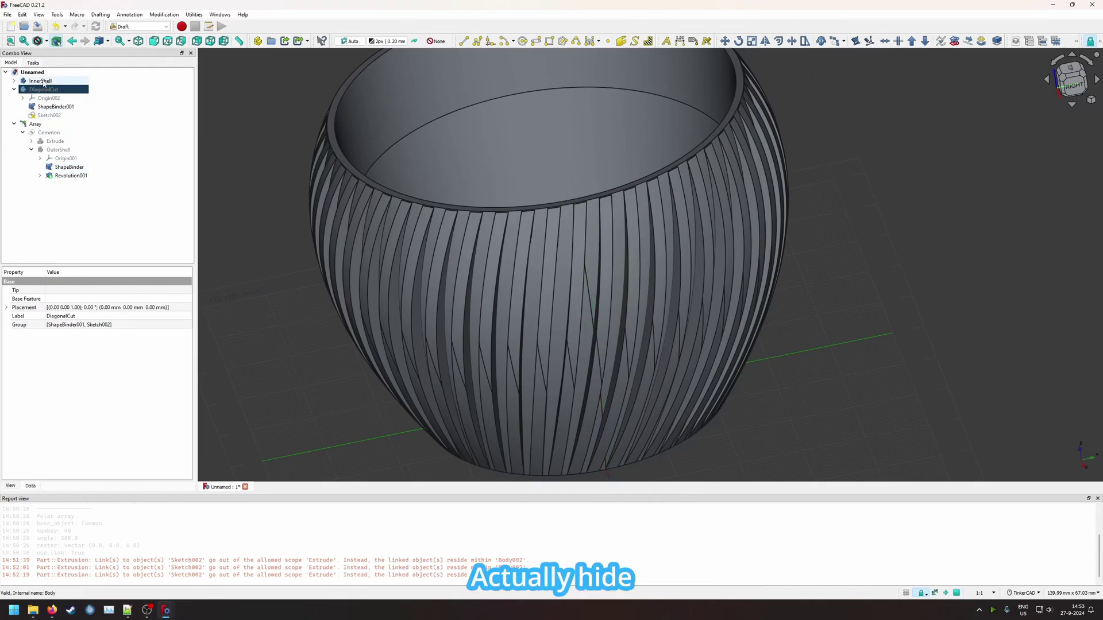
click(43, 81)
key(space)
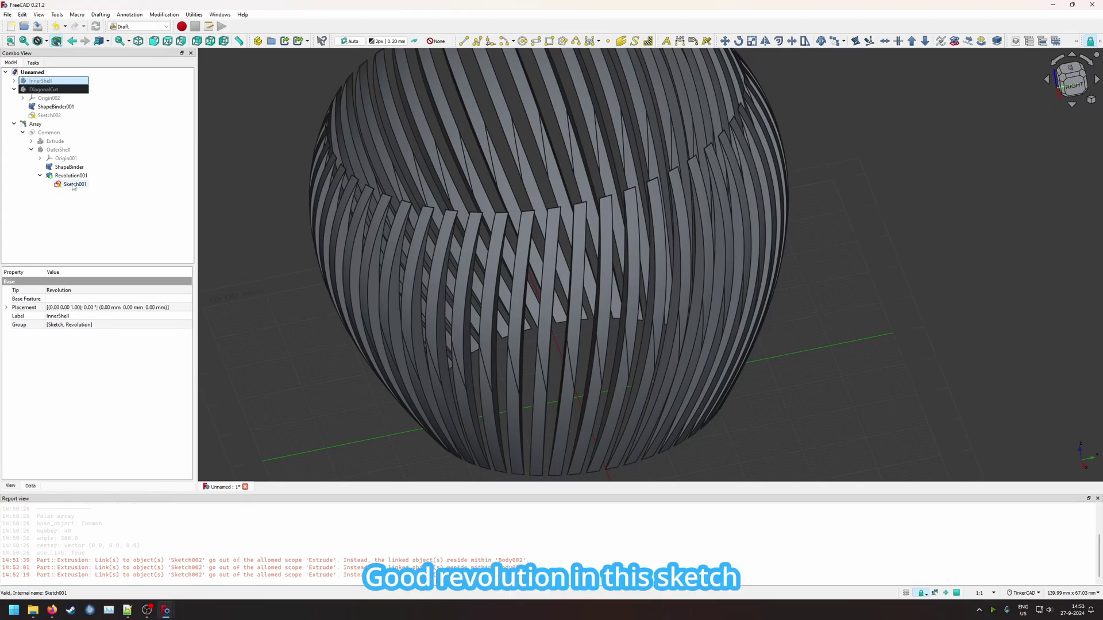
Open Sketch001 of the outer shell's revolution and set the horizontal distance between the two middle B-spline control points to 3 mm
double_click(74, 185)
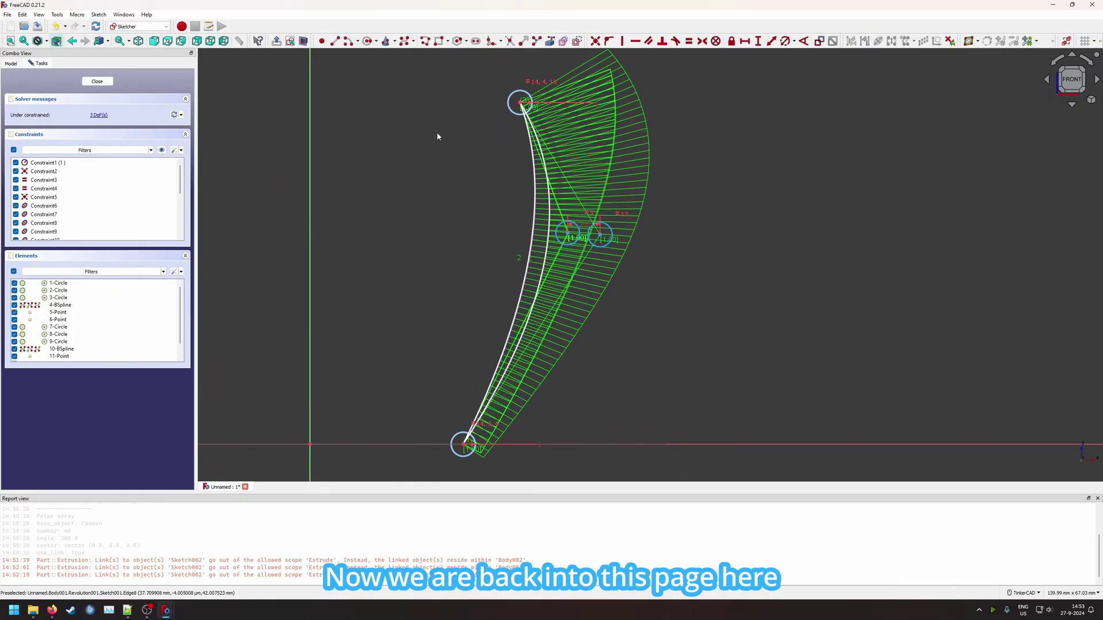
scroll(593, 242, up, 4)
double_click(598, 216)
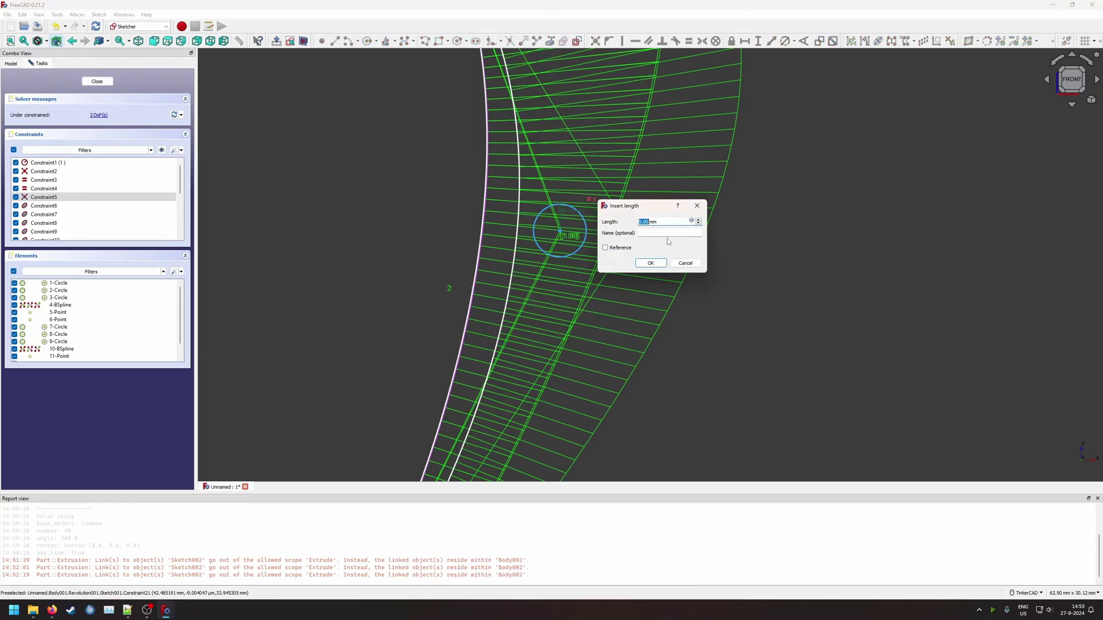
click(650, 263)
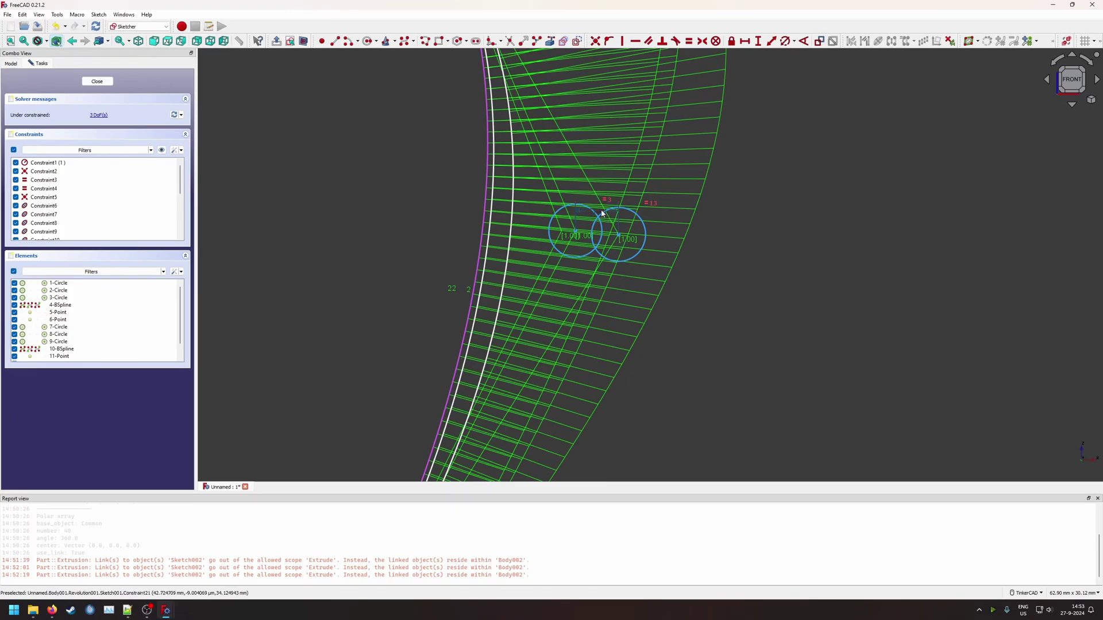
scroll(476, 251, down, 5)
scroll(595, 212, up, 5)
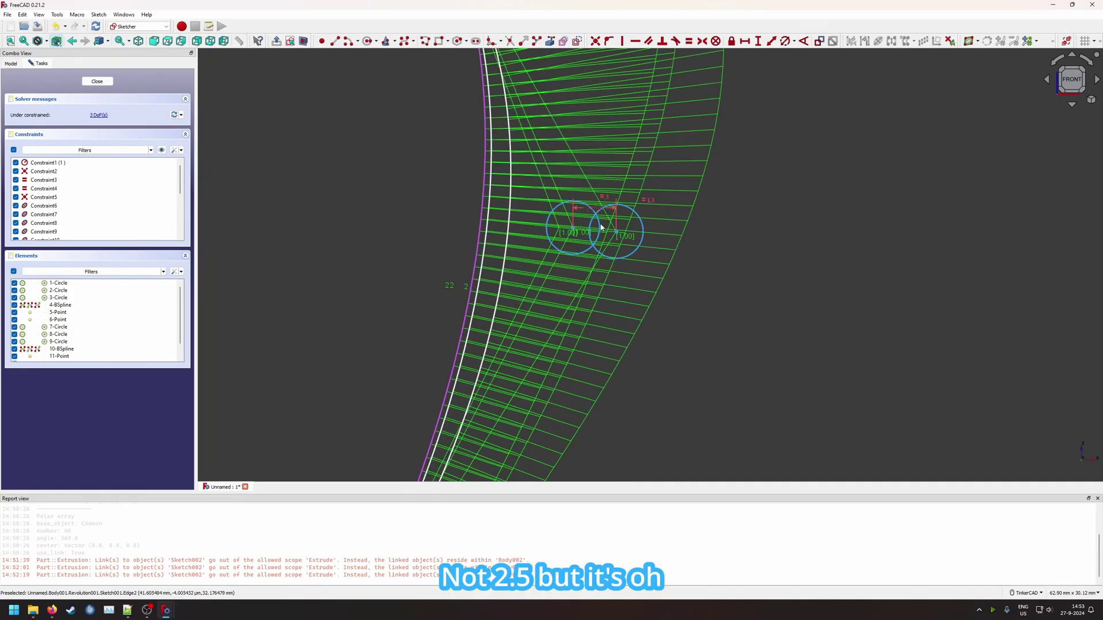
Set the horizontal distance between the two middle B-spline control points to 2.5 mm
text(kd)
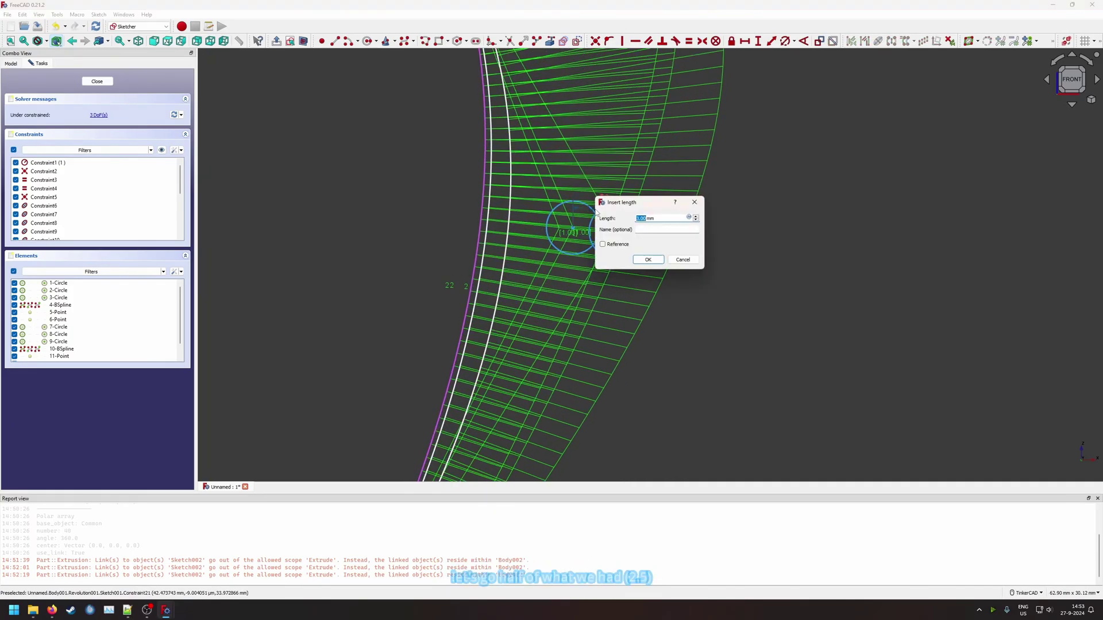
text(2.)
key(Return)
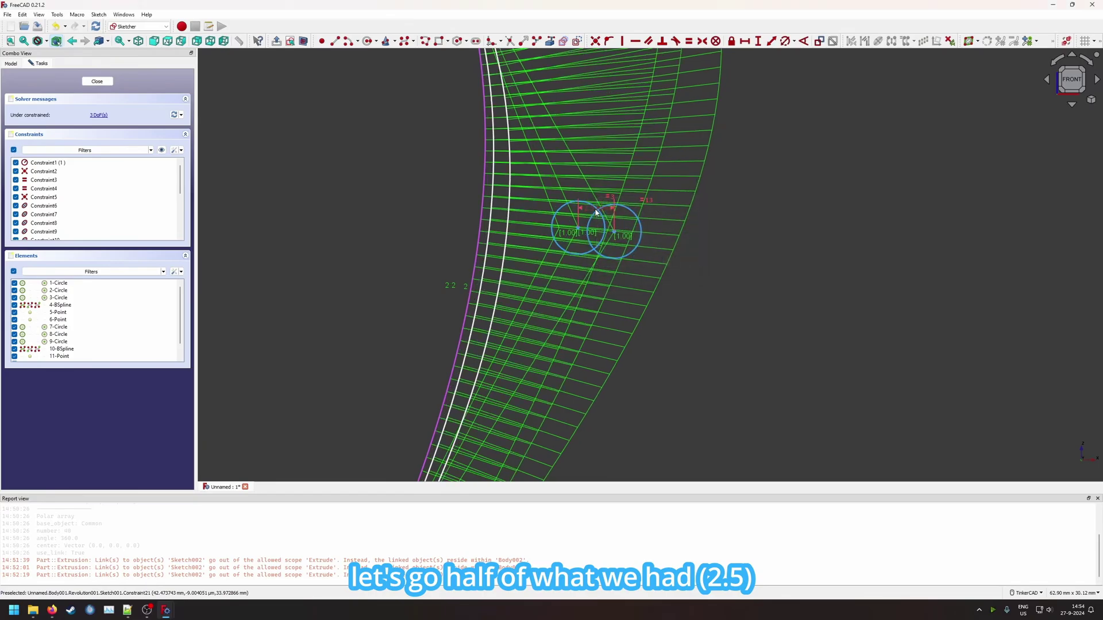
scroll(541, 212, down, 3)
scroll(563, 218, up, 8)
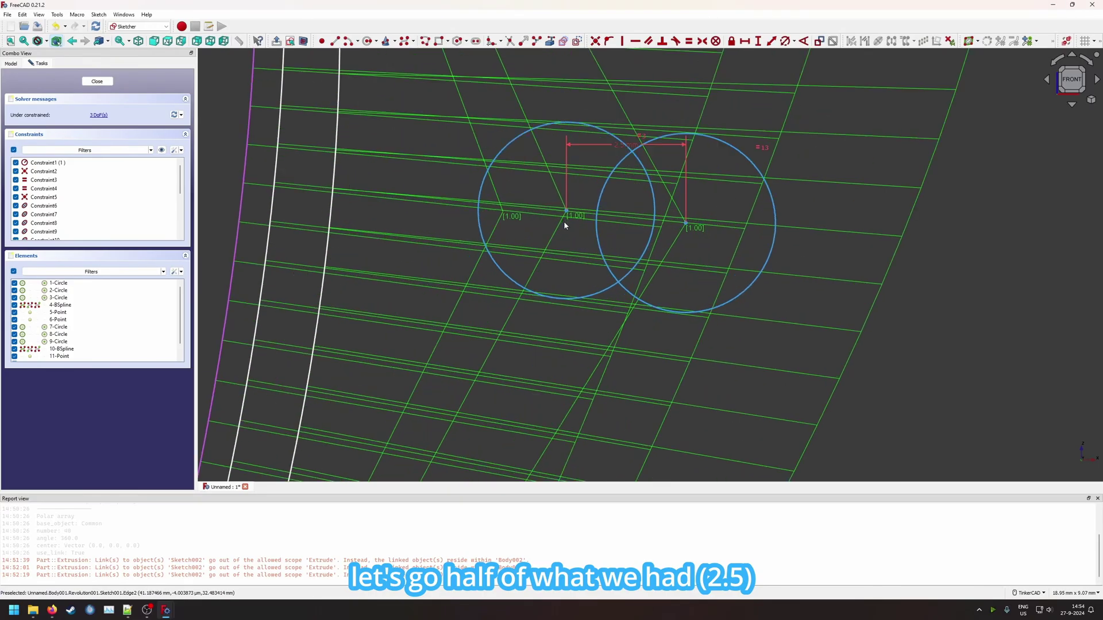
Move the paired middle B-spline control points so the inner one meets the inner shell profile's control point, and close the sketch
middle_drag(566, 214, 501, 216)
drag(500, 216, 503, 216)
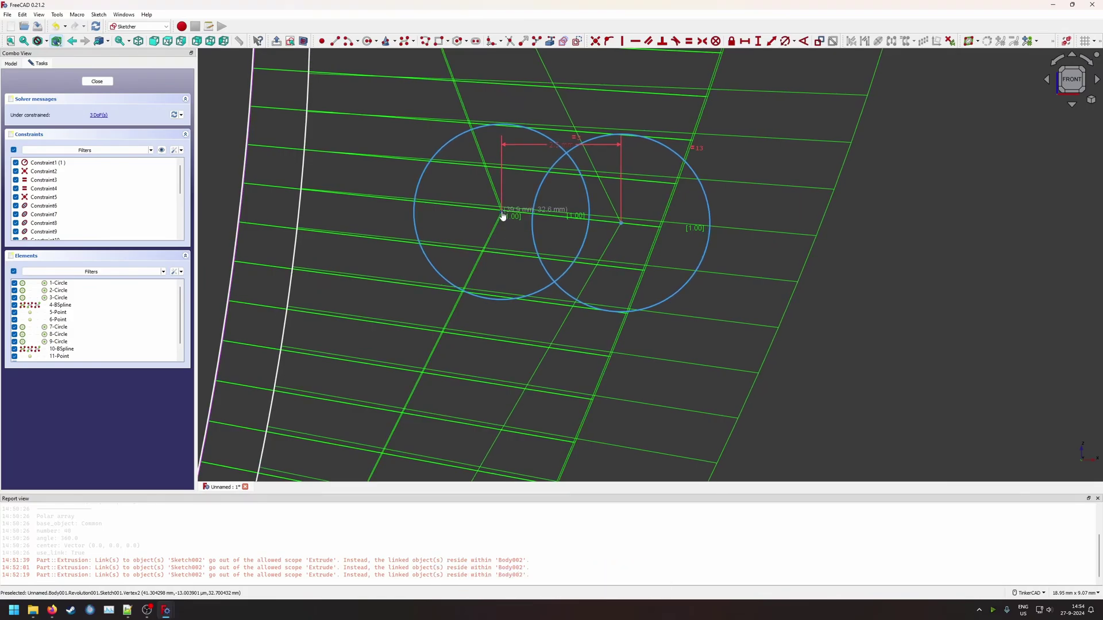
scroll(484, 233, down, 5)
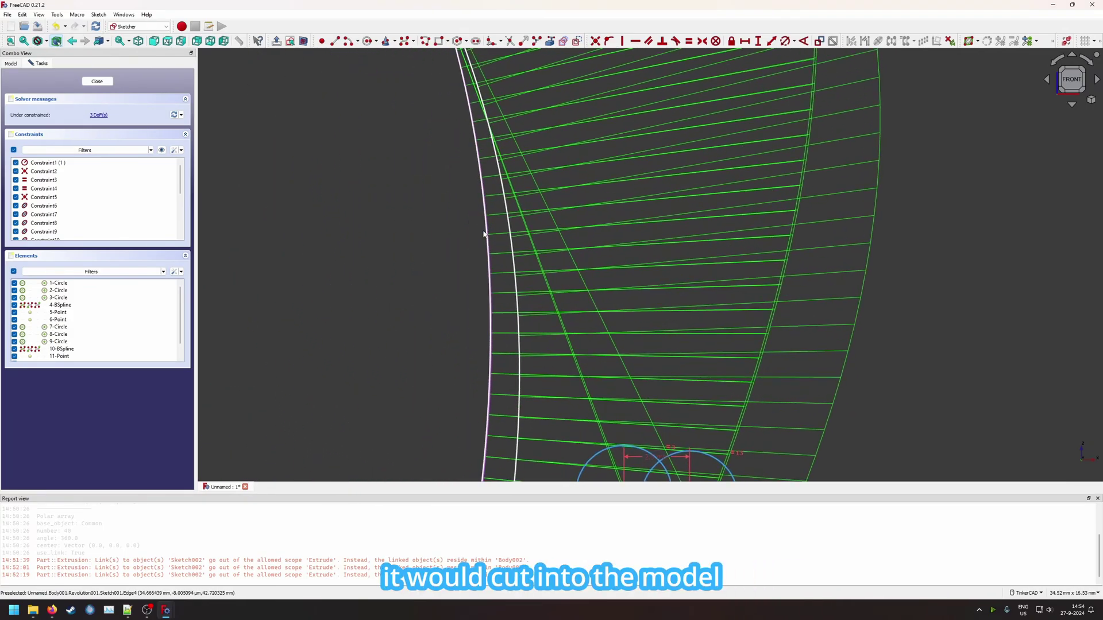
scroll(480, 259, down, 5)
scroll(584, 247, up, 3)
scroll(575, 270, down, 4)
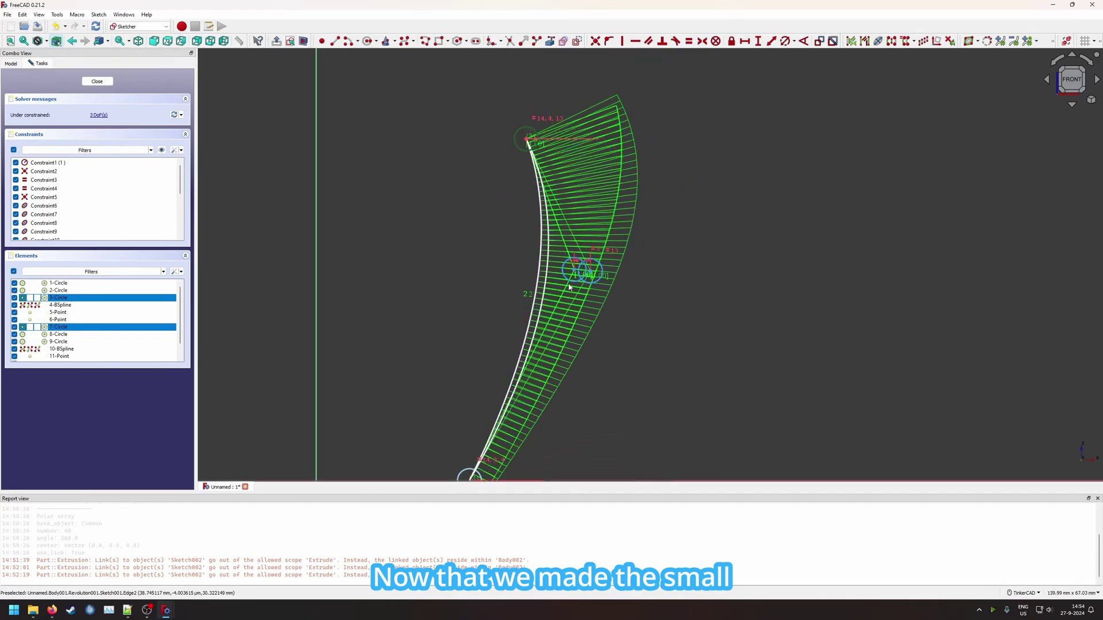
scroll(569, 287, up, 8)
scroll(611, 216, down, 8)
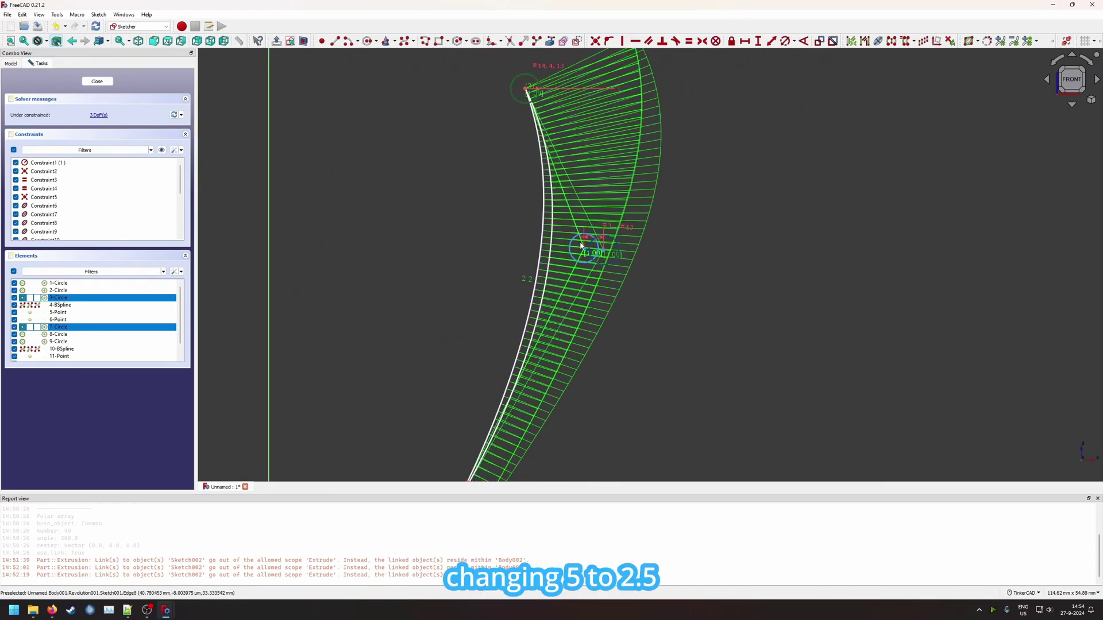
click(97, 82)
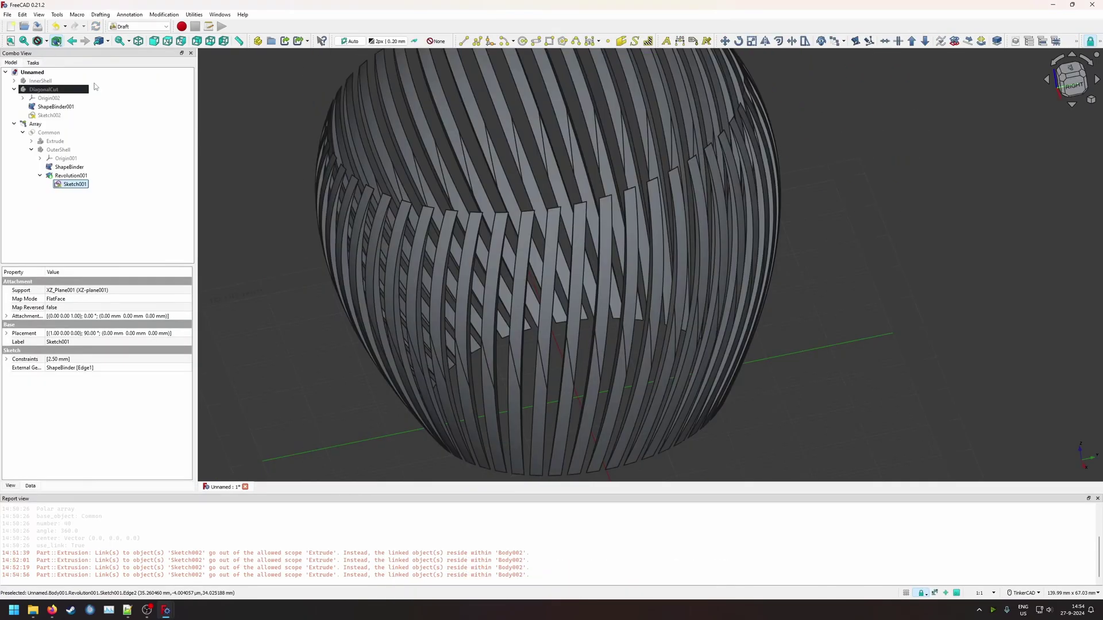
Show the InnerShell body and inspect the assembled pot from the front and from above the rim
click(40, 81)
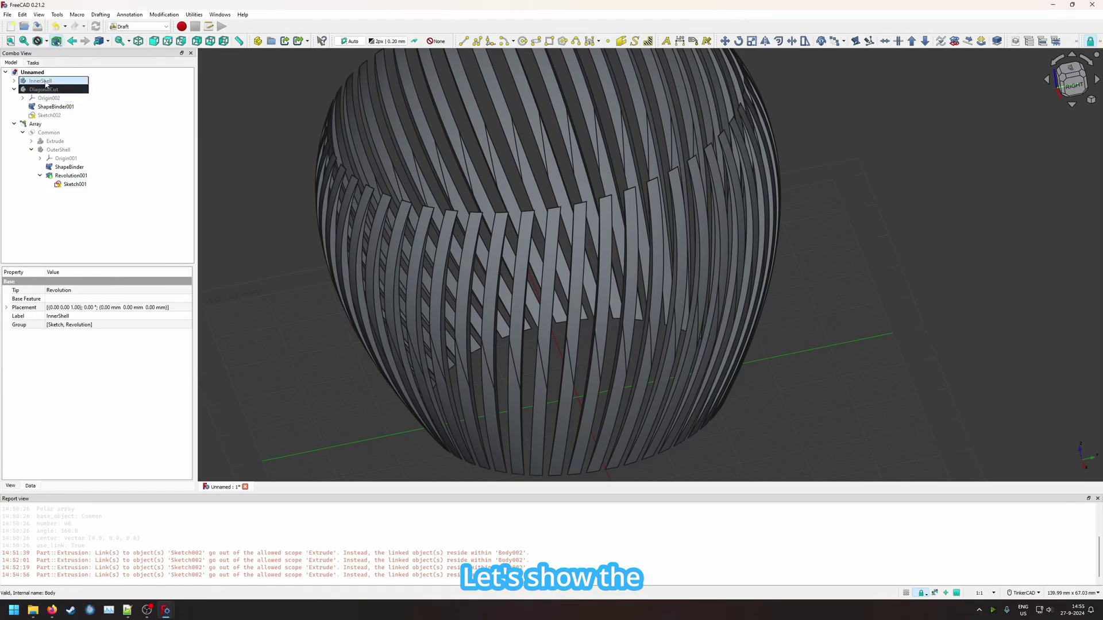
key(space)
right_drag(657, 279, 605, 295)
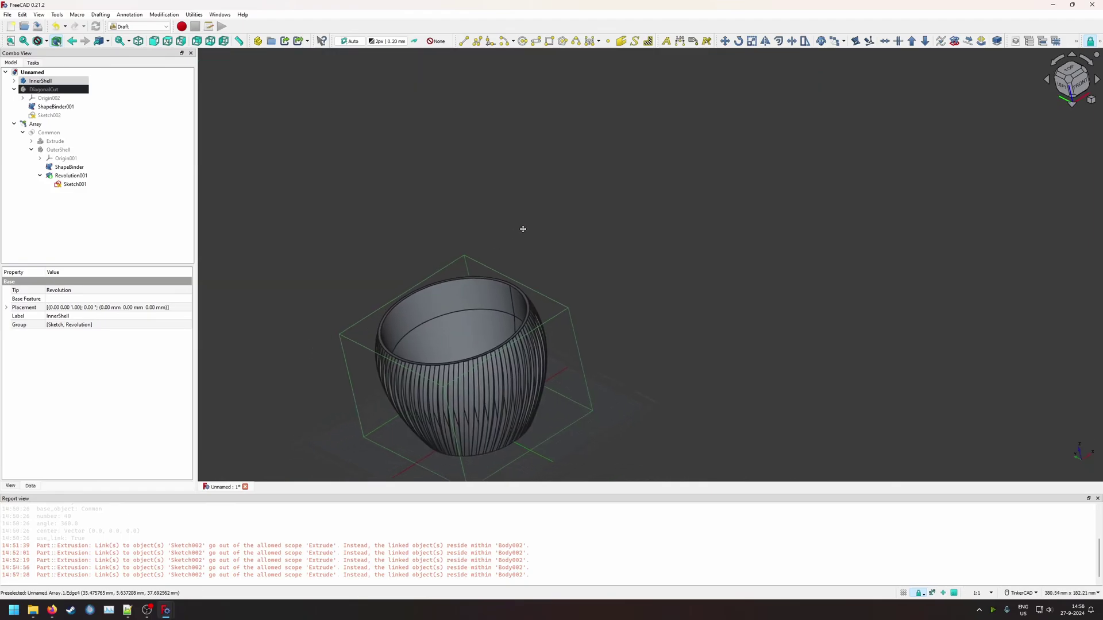
middle_drag(523, 229, 609, 176)
click(1087, 86)
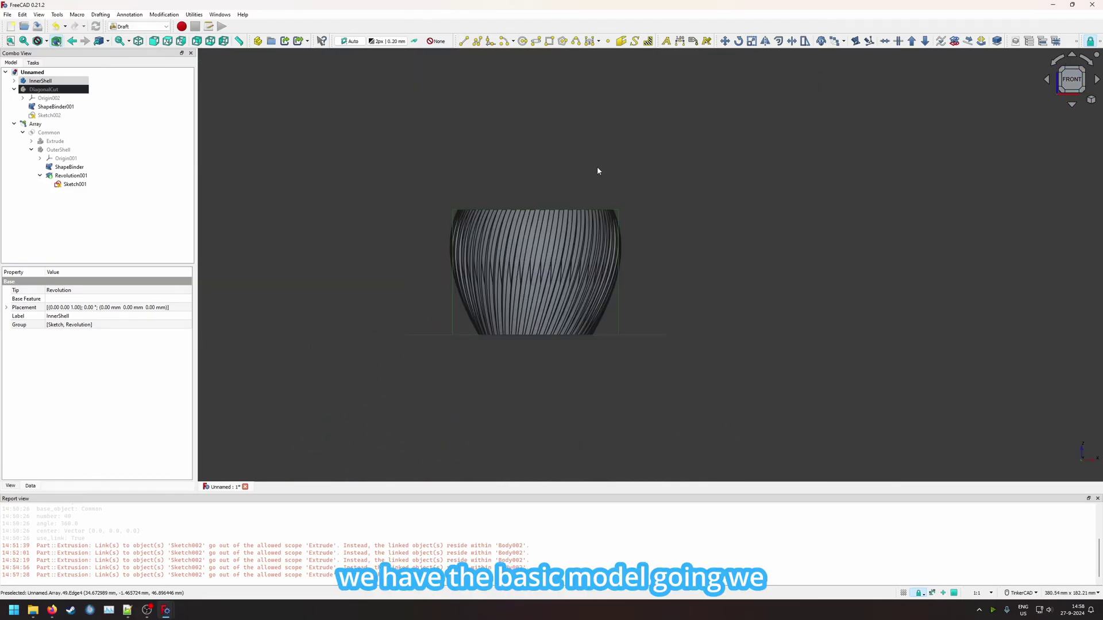
right_drag(598, 168, 594, 219)
click(537, 123)
scroll(517, 197, up, 6)
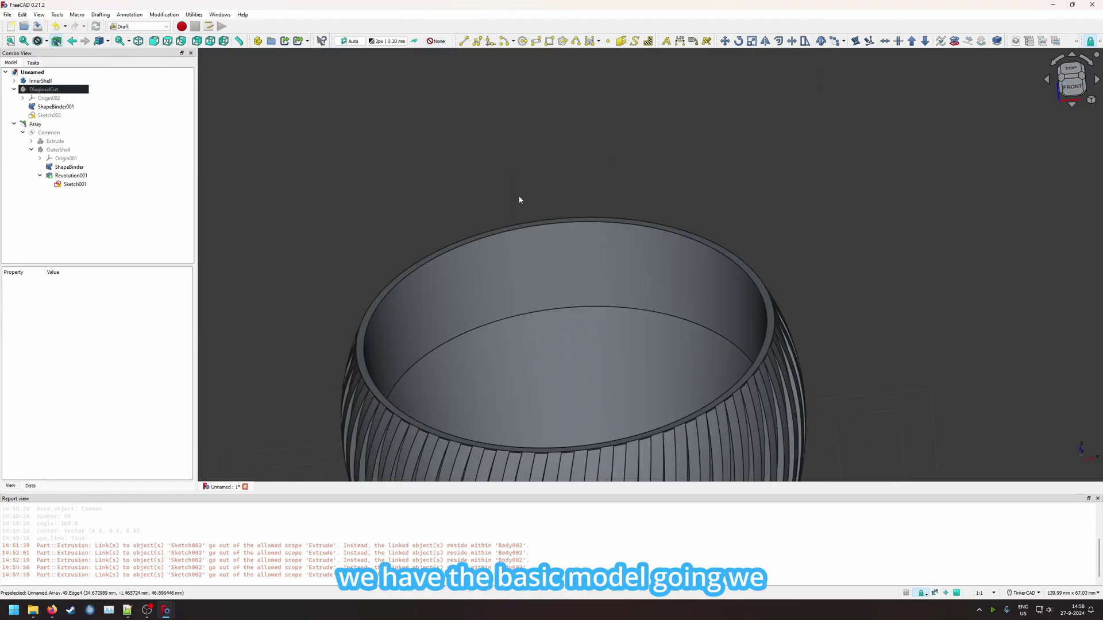
right_click(536, 216)
click(419, 290)
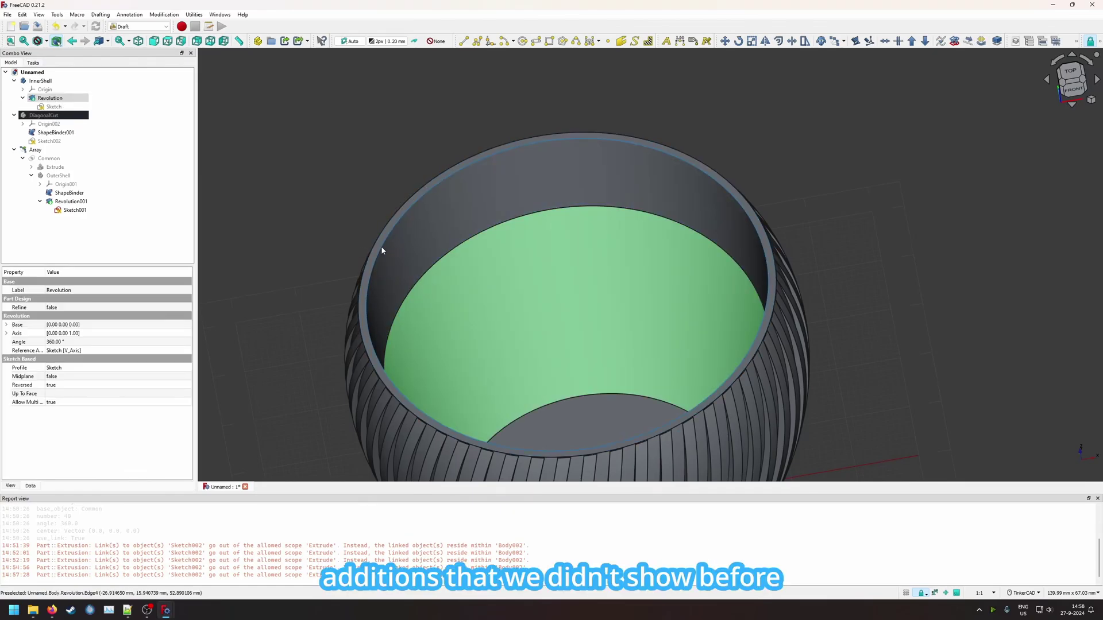
Switch to the Part Design workbench and try to fillet the inner edge of the pot's rim
click(149, 27)
click(132, 77)
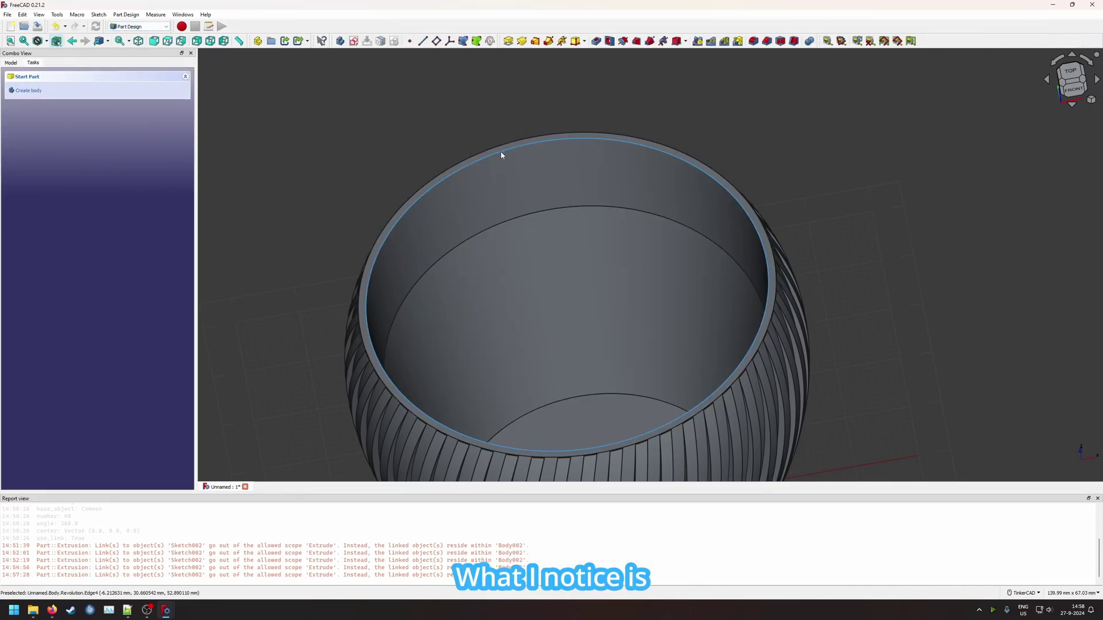
click(501, 153)
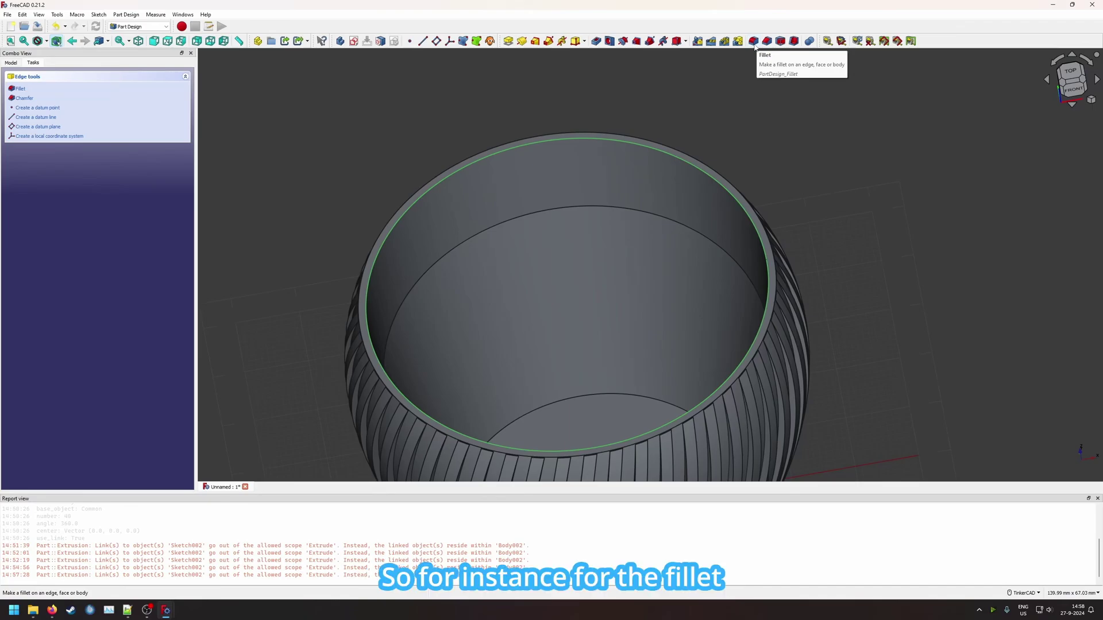
click(753, 42)
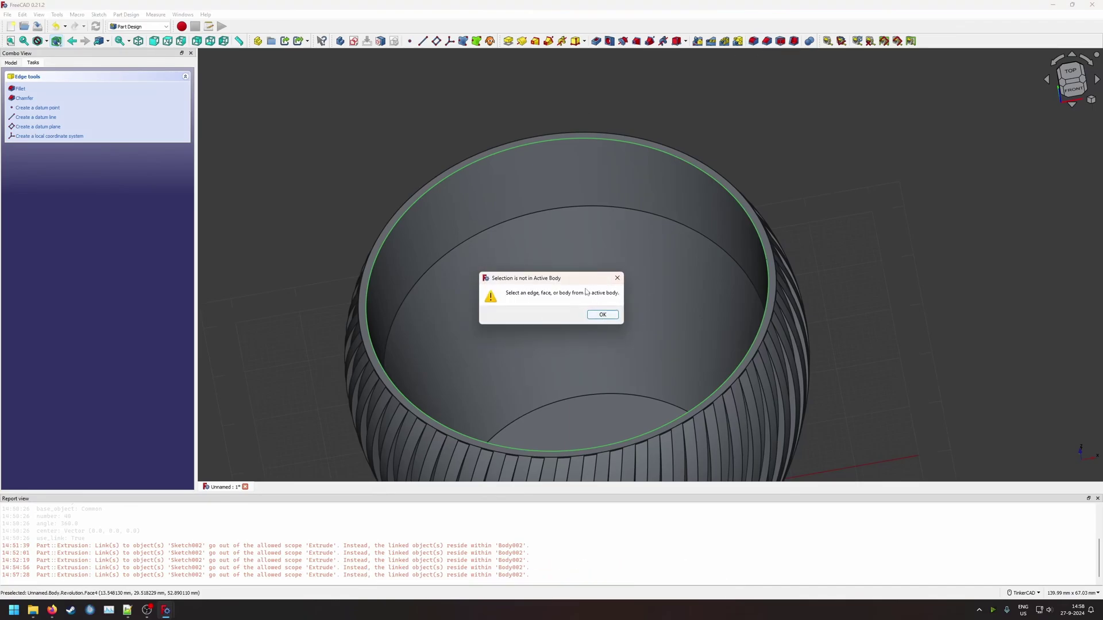
click(602, 315)
Make the InnerShell body the active body
click(11, 63)
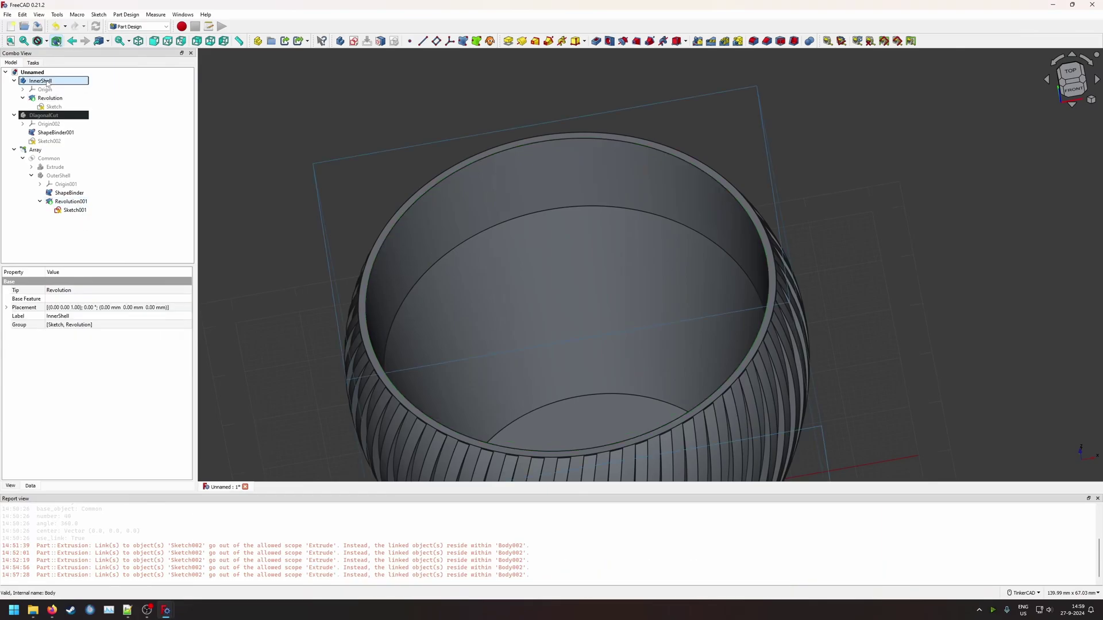
right_click(42, 81)
click(86, 86)
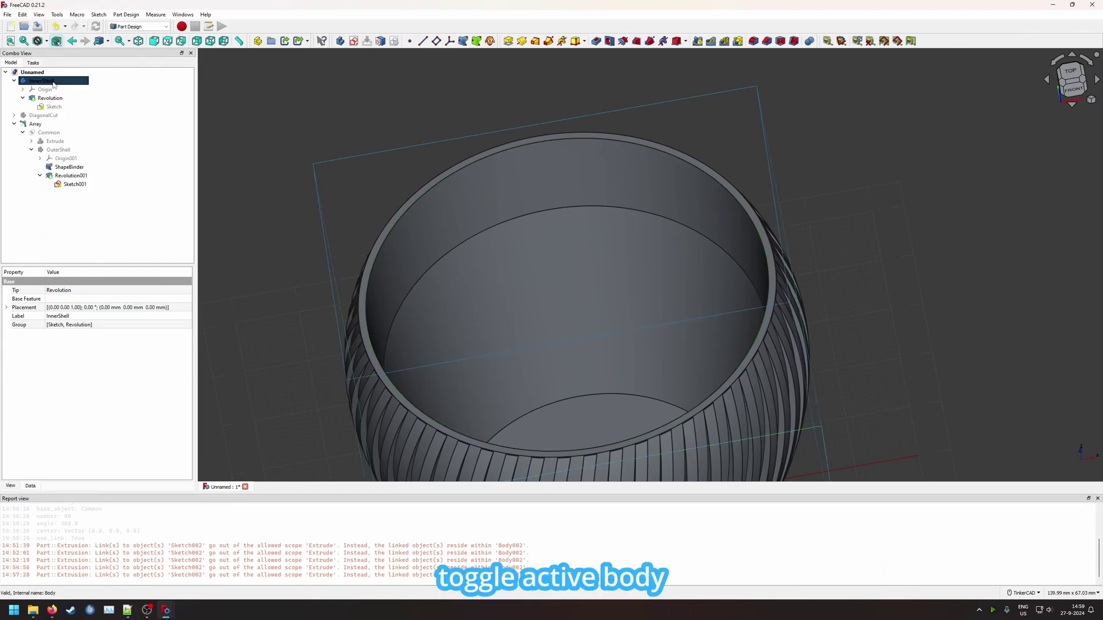
Try a fillet of 0.2 mm radius on the inner rim edge of the InnerShell and undo it
click(503, 148)
click(753, 40)
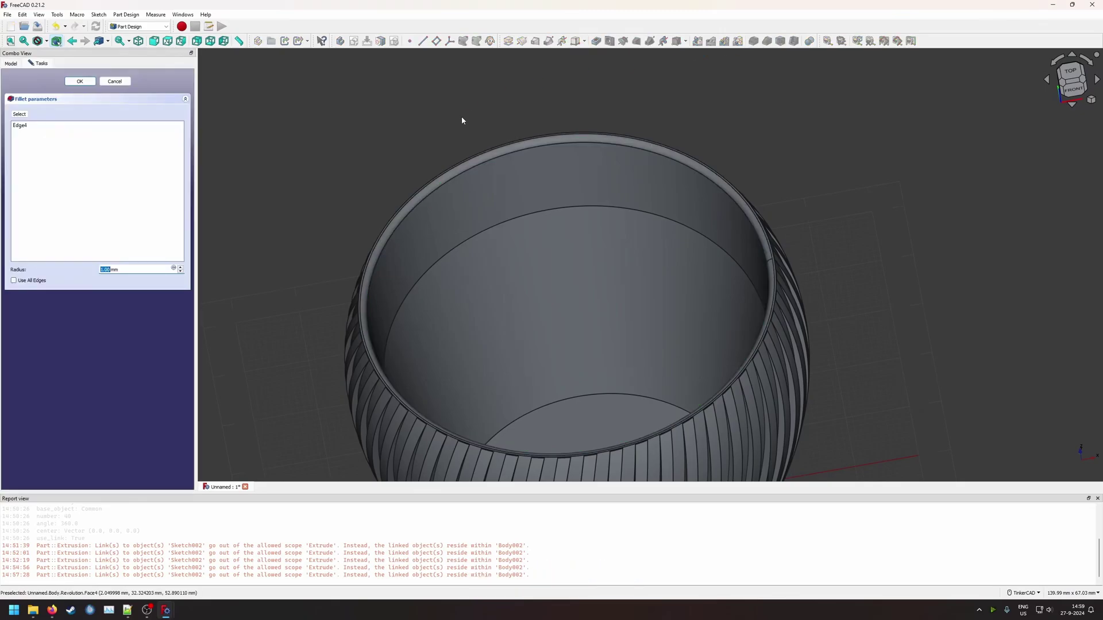
scroll(377, 219, up, 5)
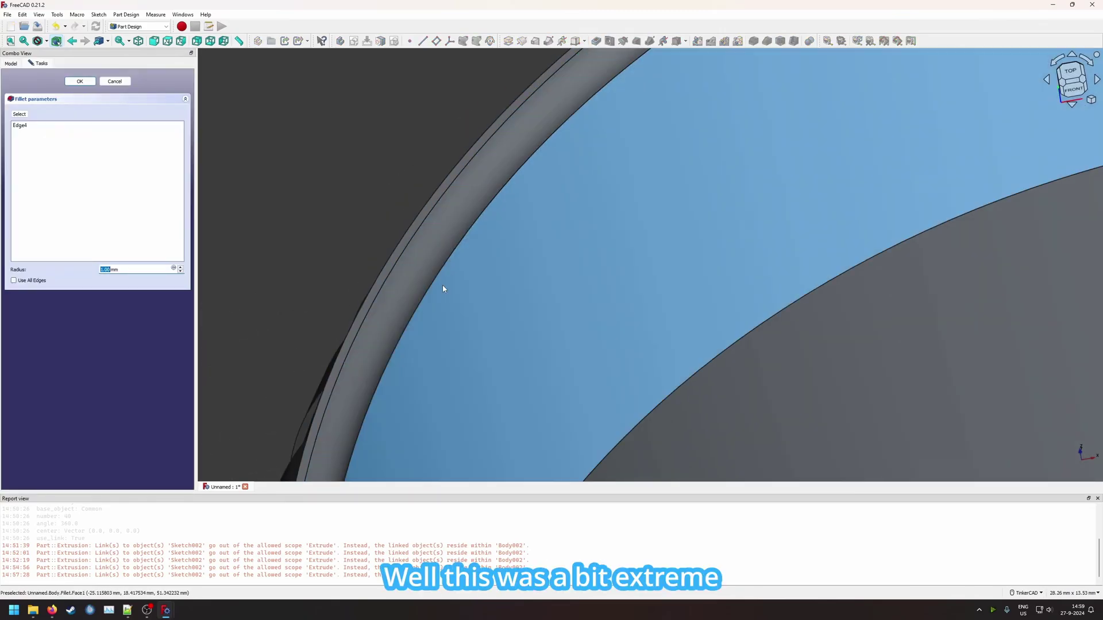
middle_drag(460, 276, 285, 270)
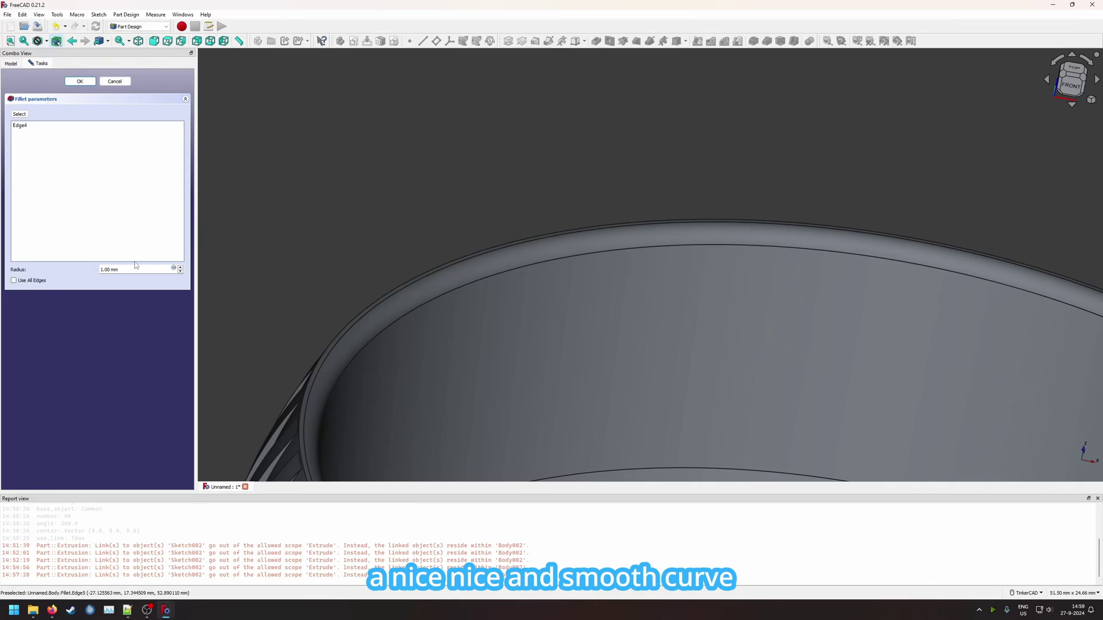
text(0.2)
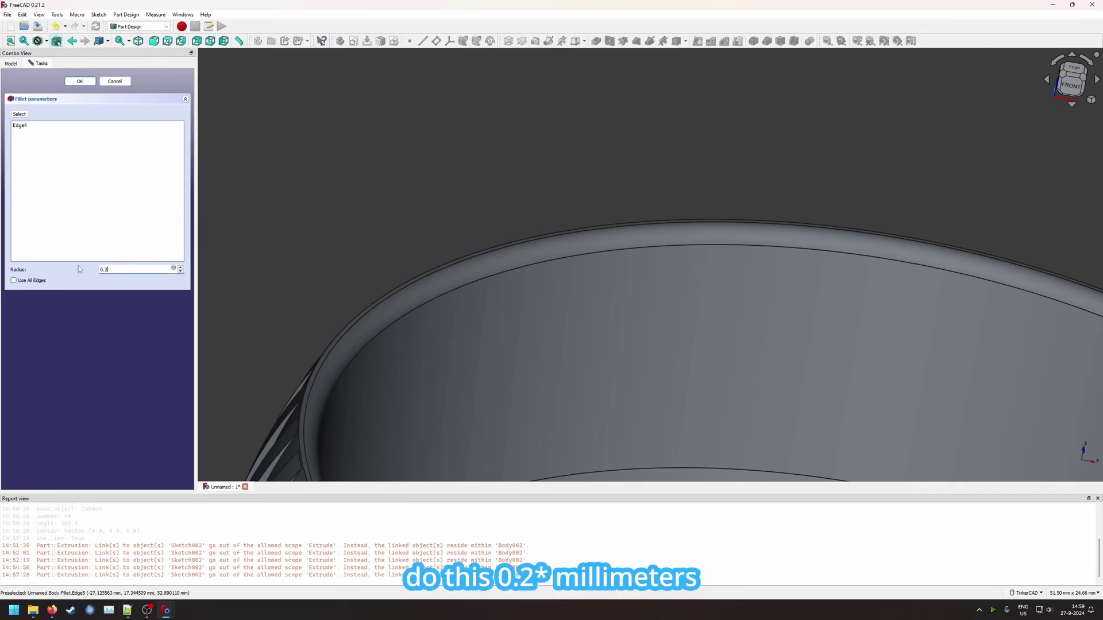
key(Return)
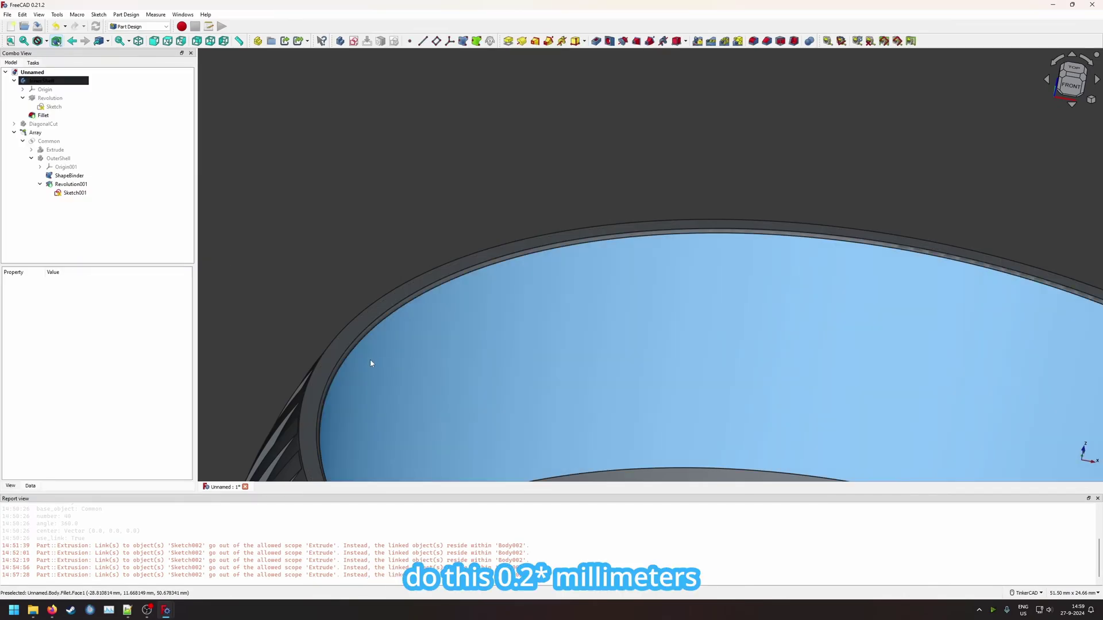
scroll(342, 324, up, 3)
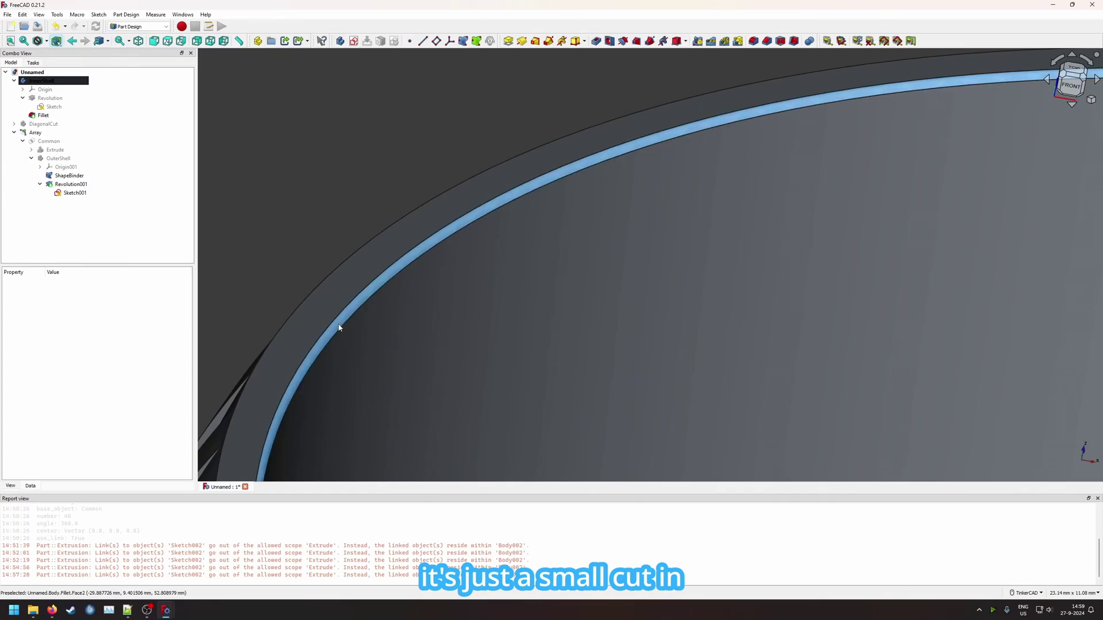
scroll(342, 324, down, 5)
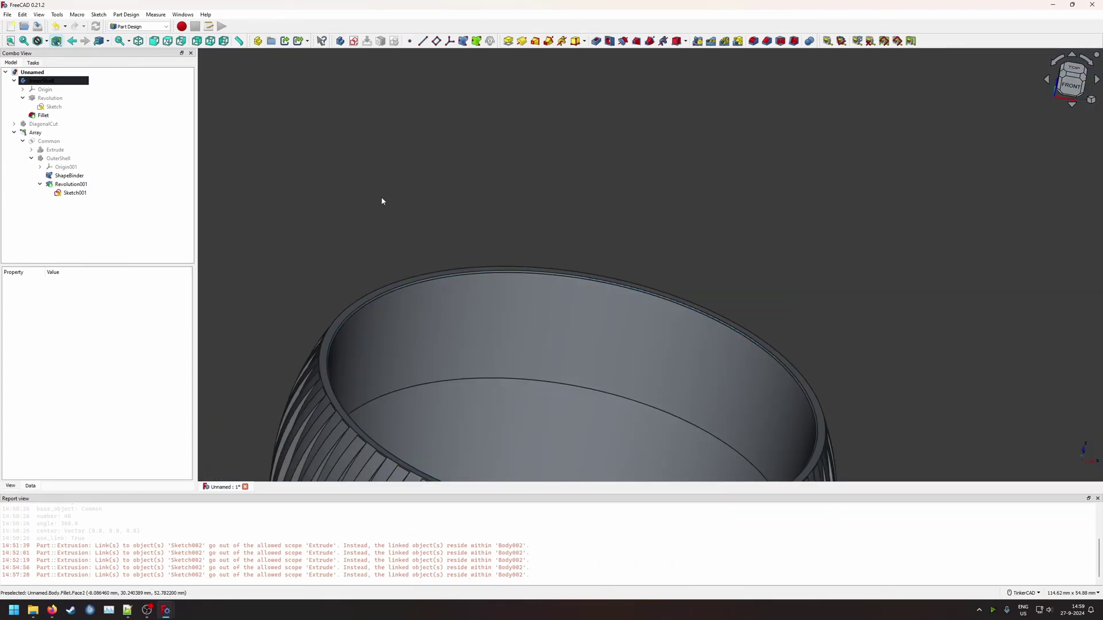
key(ctrl+z)
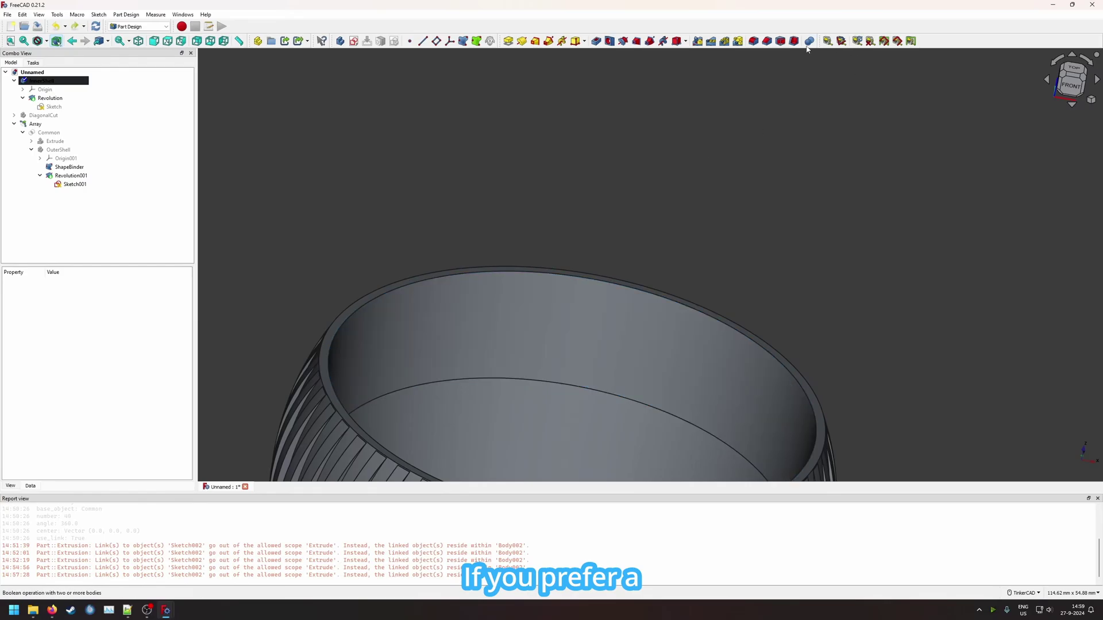
Chamfer the inner rim edge of the InnerShell with the Equal distance type and a size of 1 mm
click(765, 41)
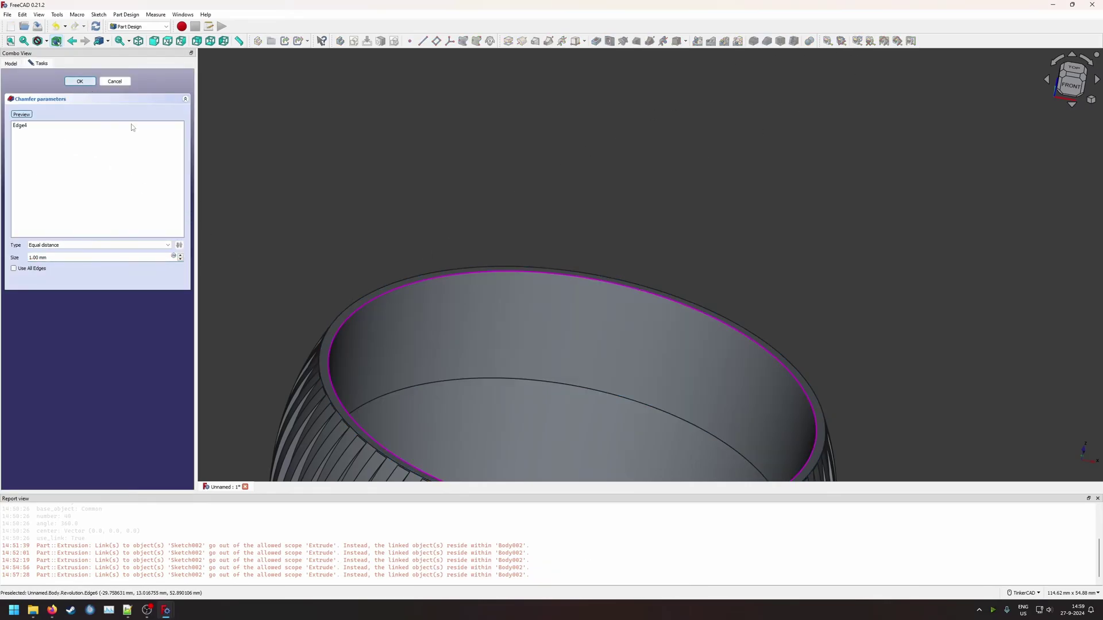
click(80, 81)
scroll(343, 337, up, 4)
scroll(330, 333, down, 2)
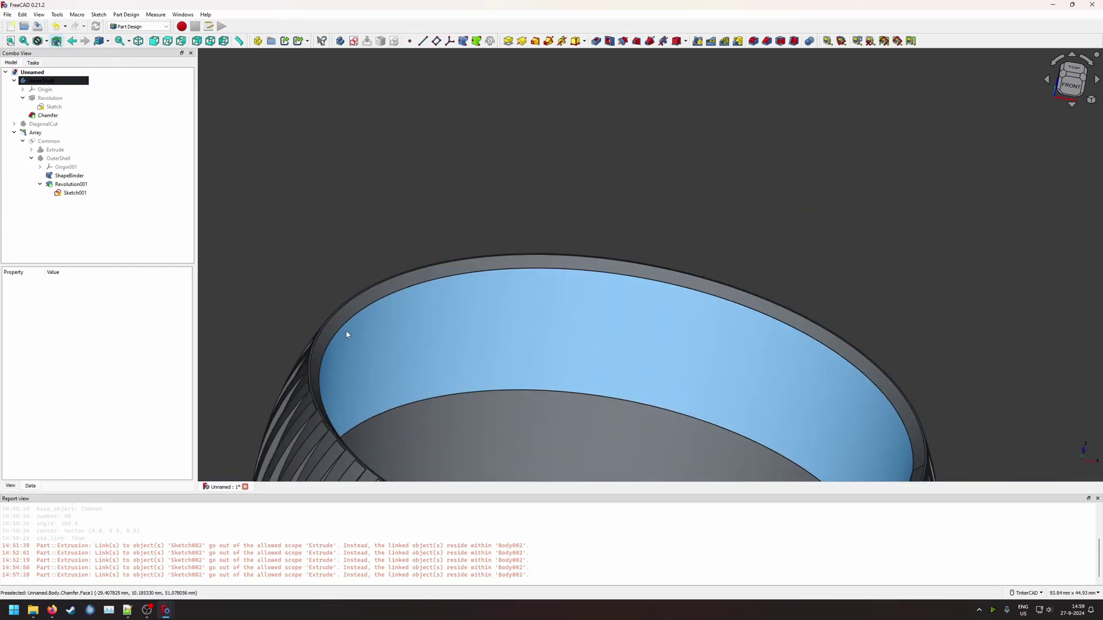
scroll(346, 334, down, 2)
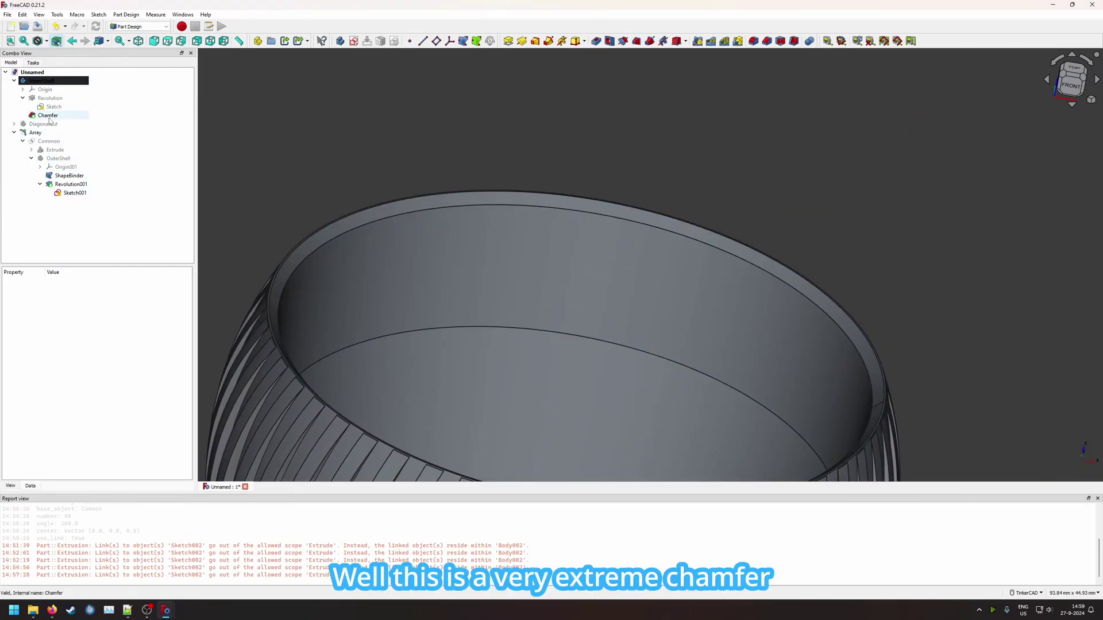
Reduce the rim chamfer's size below 1 mm and inspect the rim and the ribbed outer wall
double_click(49, 116)
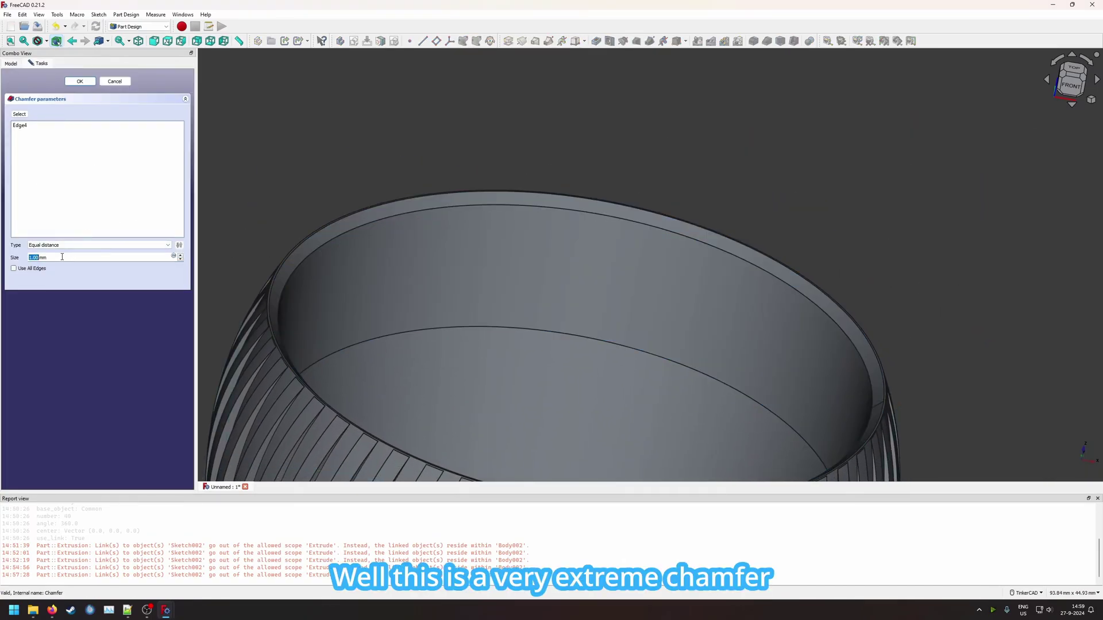
key(Return)
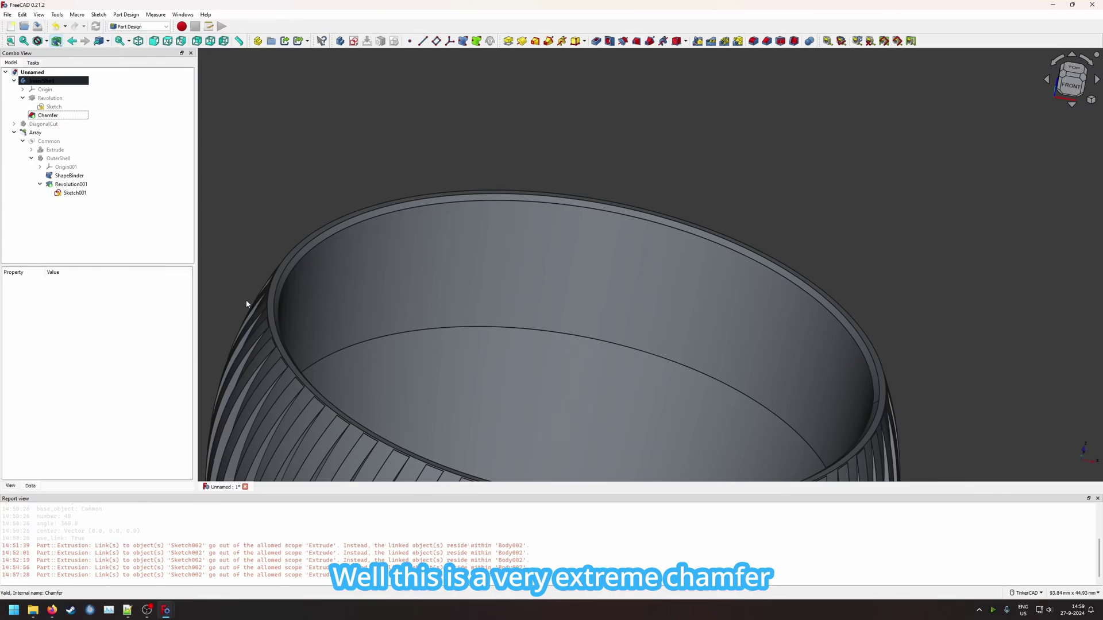
scroll(247, 304, up, 3)
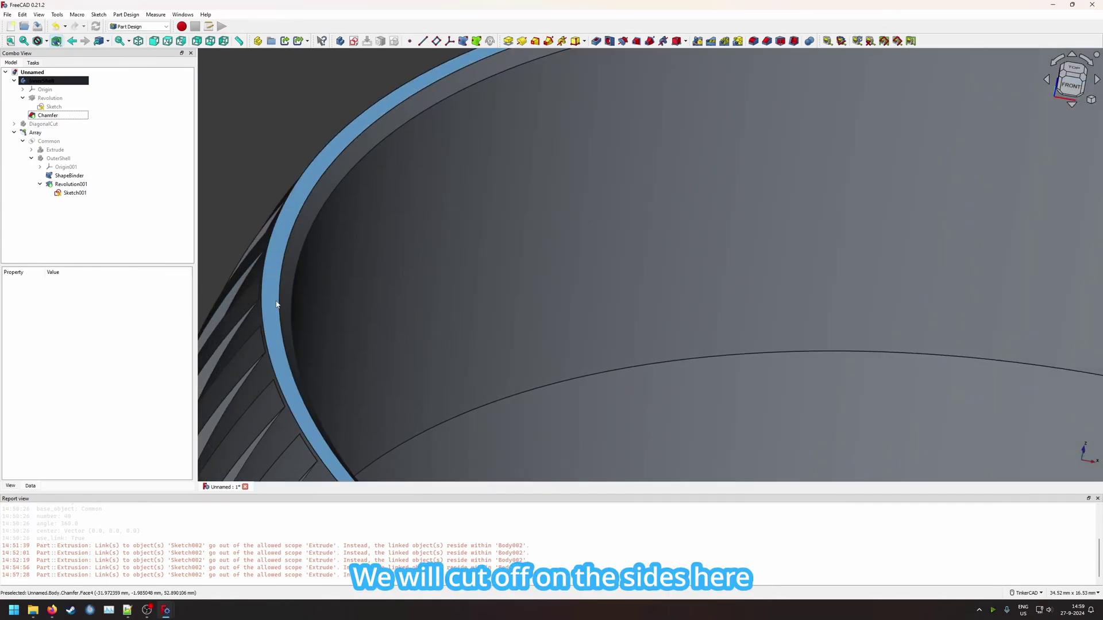
right_drag(276, 304, 228, 258)
scroll(335, 322, down, 5)
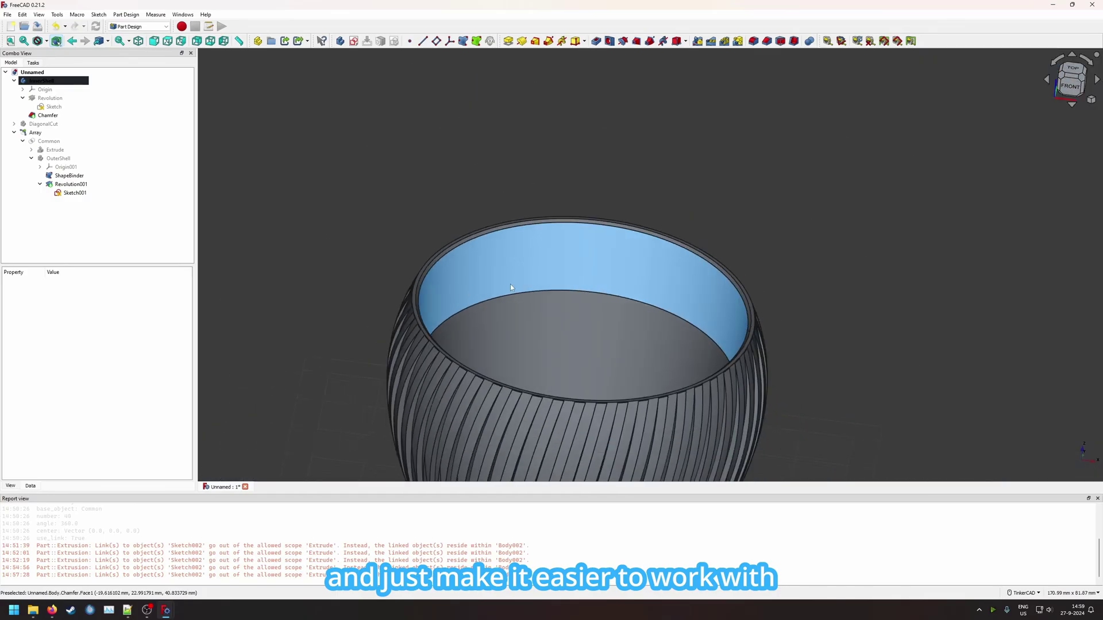
right_drag(510, 287, 637, 230)
right_drag(759, 344, 718, 313)
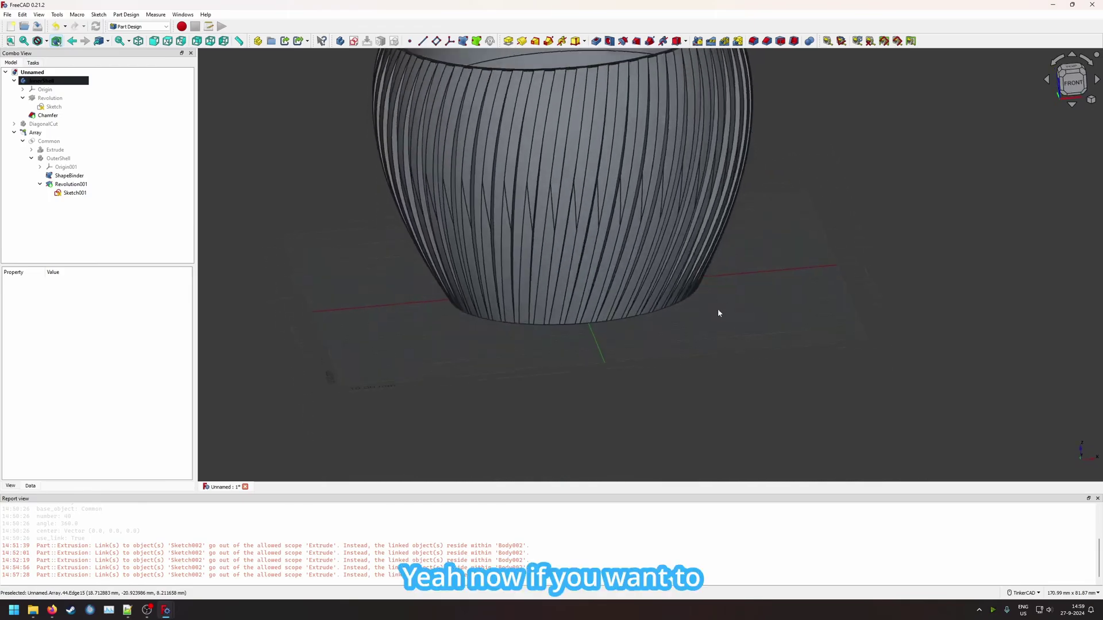
middle_drag(718, 311, 713, 423)
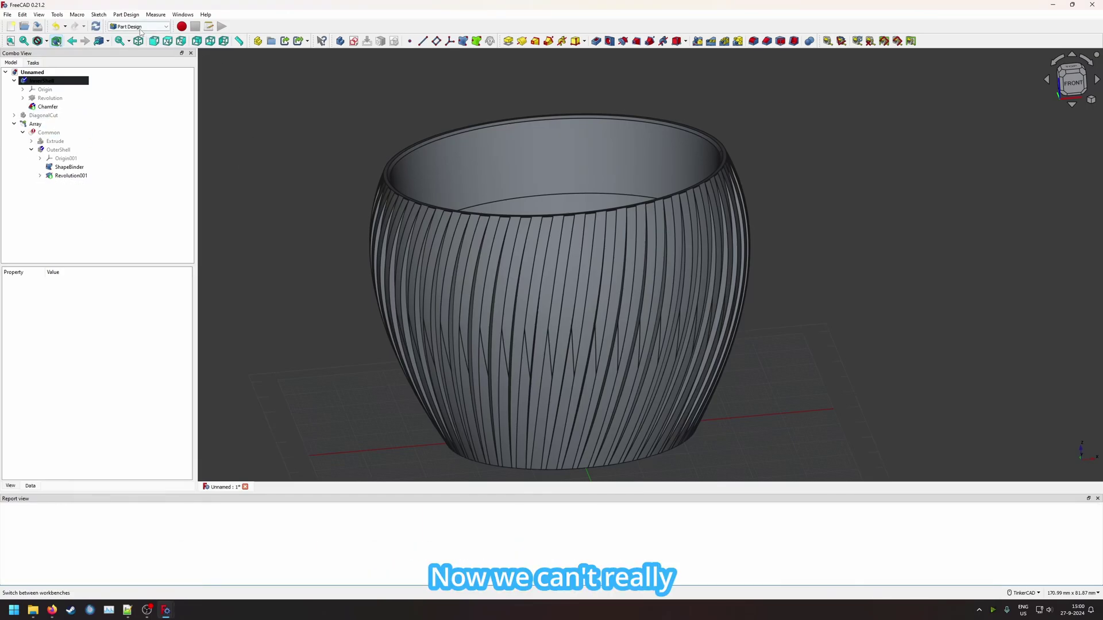
Unite the InnerShell body and the rib Array into one solid with the Part workbench's Union
click(140, 27)
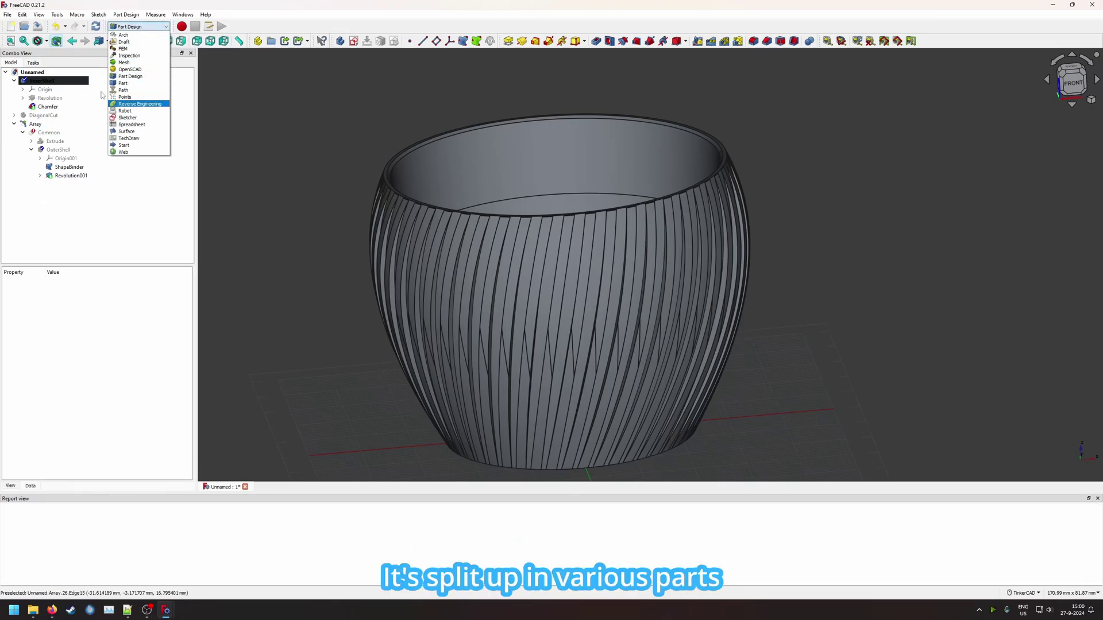
click(129, 84)
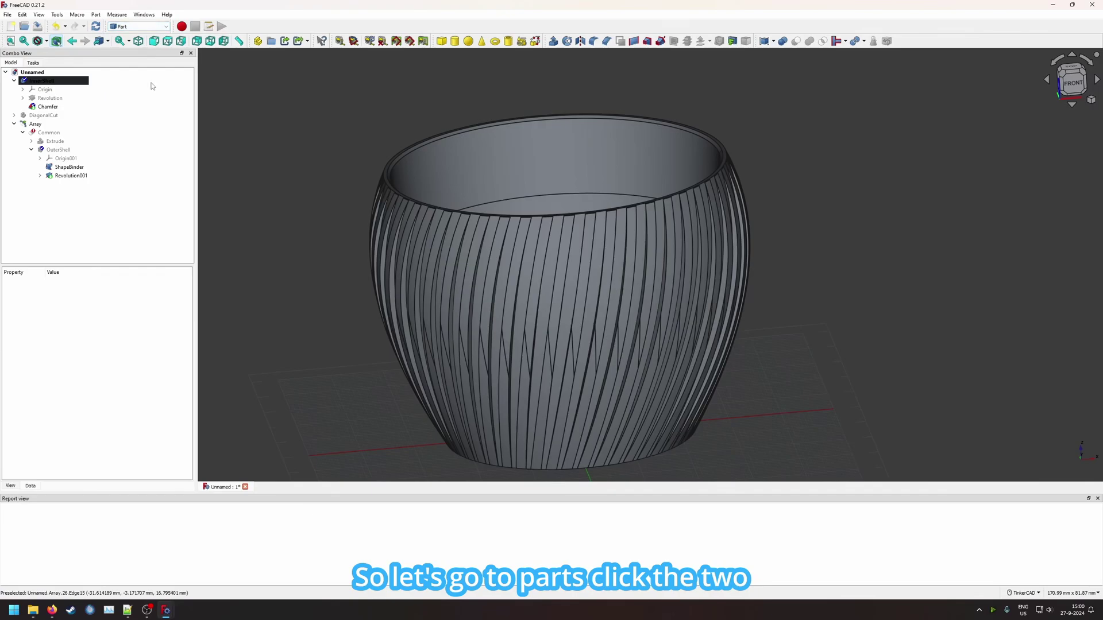
click(52, 81)
ctrl+click(36, 124)
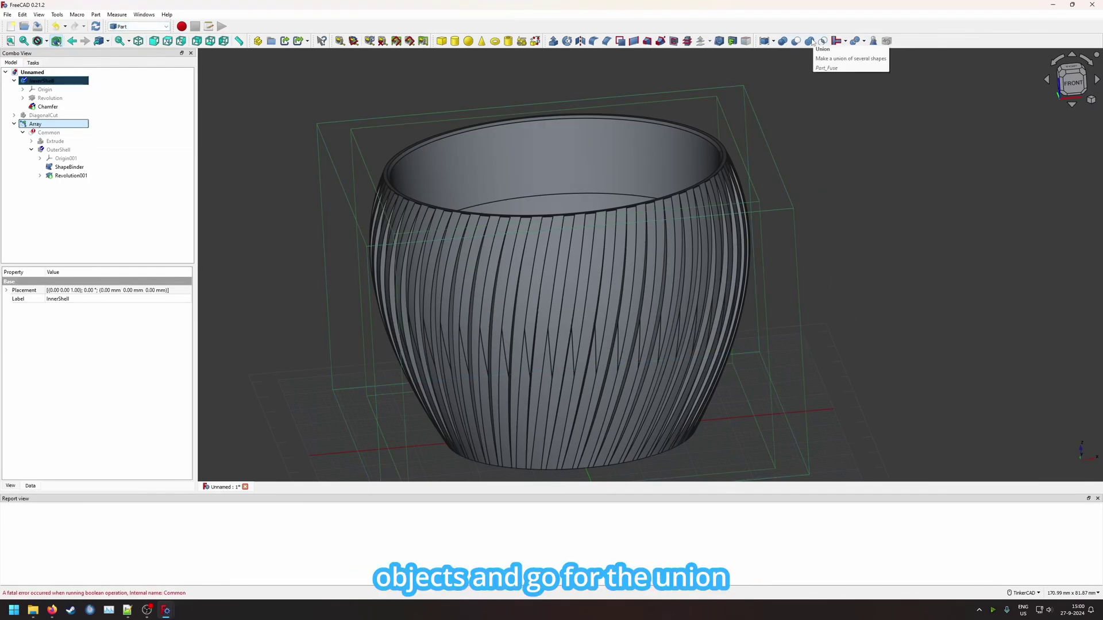
click(810, 41)
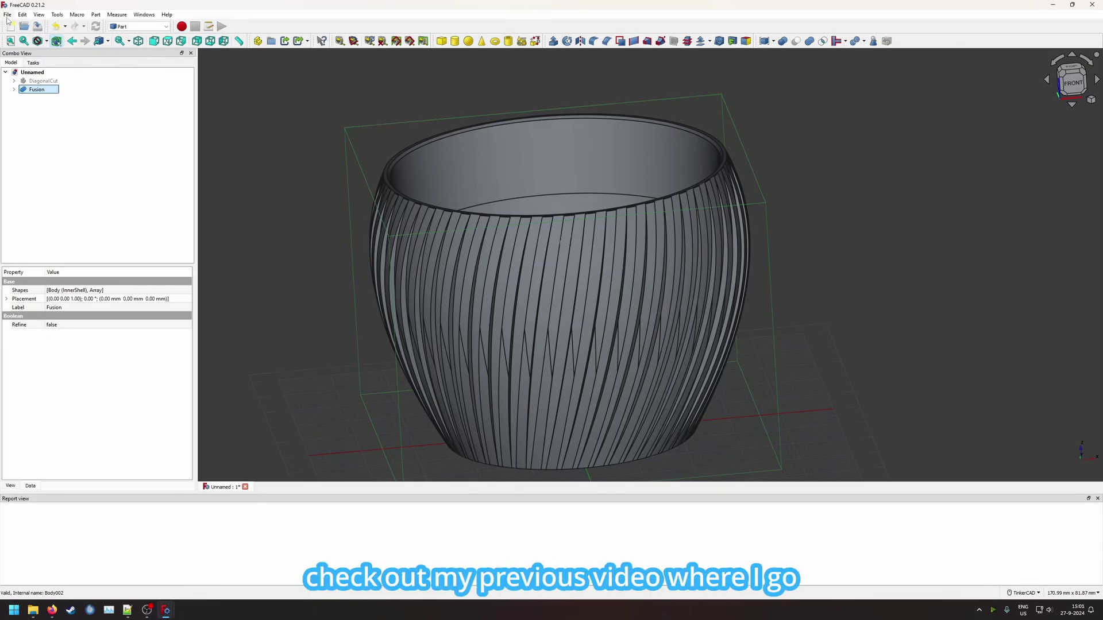
Export the fused pot to the FreeCad documents folder as an STL mesh named TwistingPotTutorial
click(8, 15)
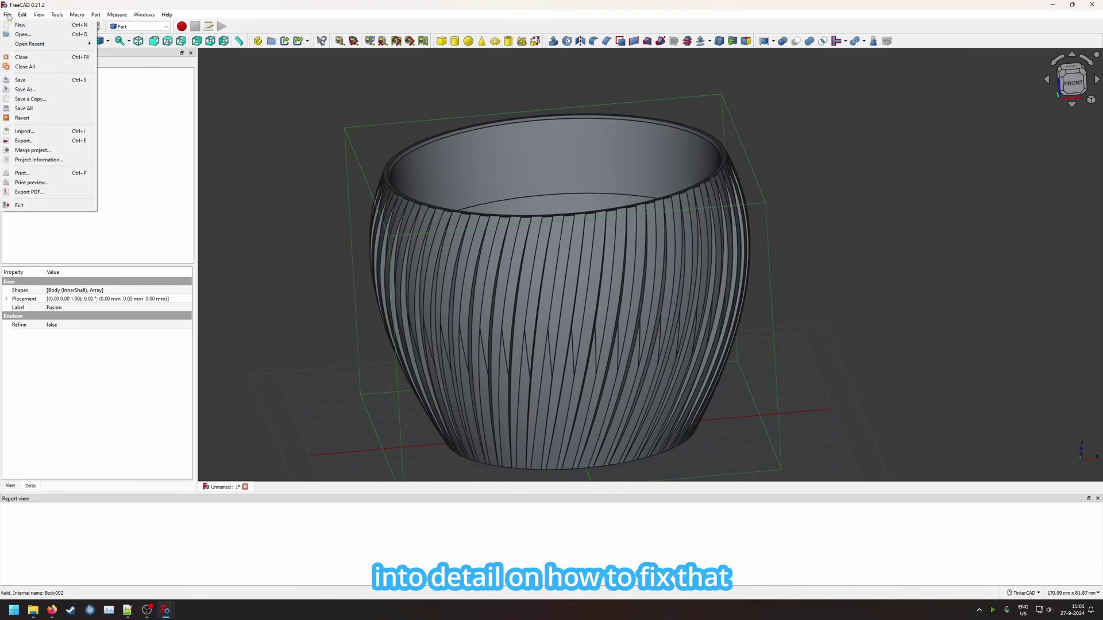
click(24, 140)
text(Twisting)
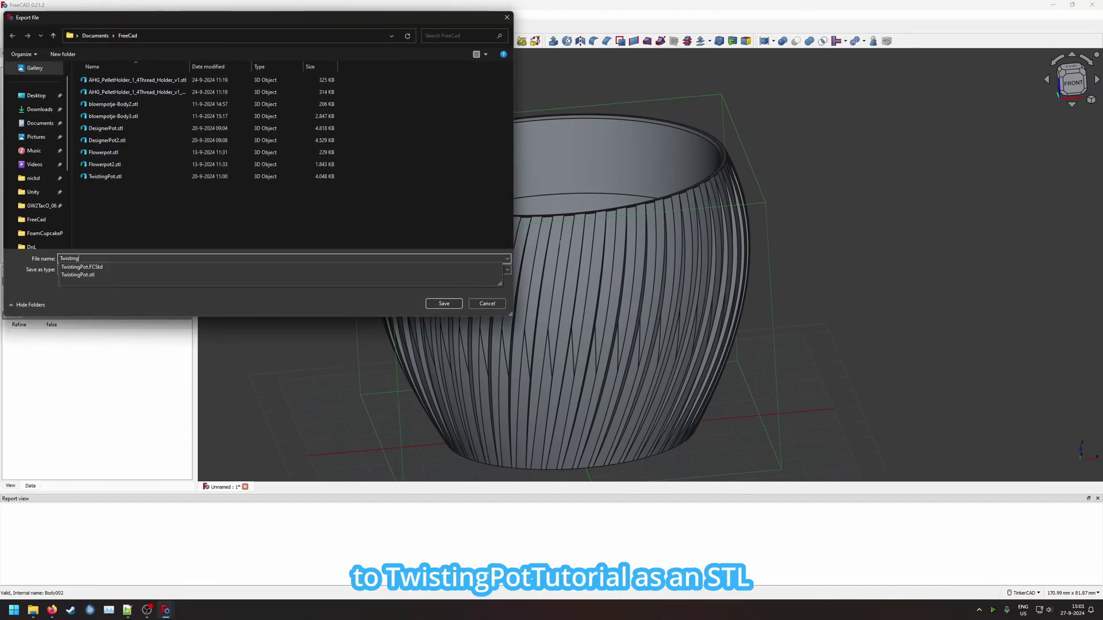
text(PotTutorial)
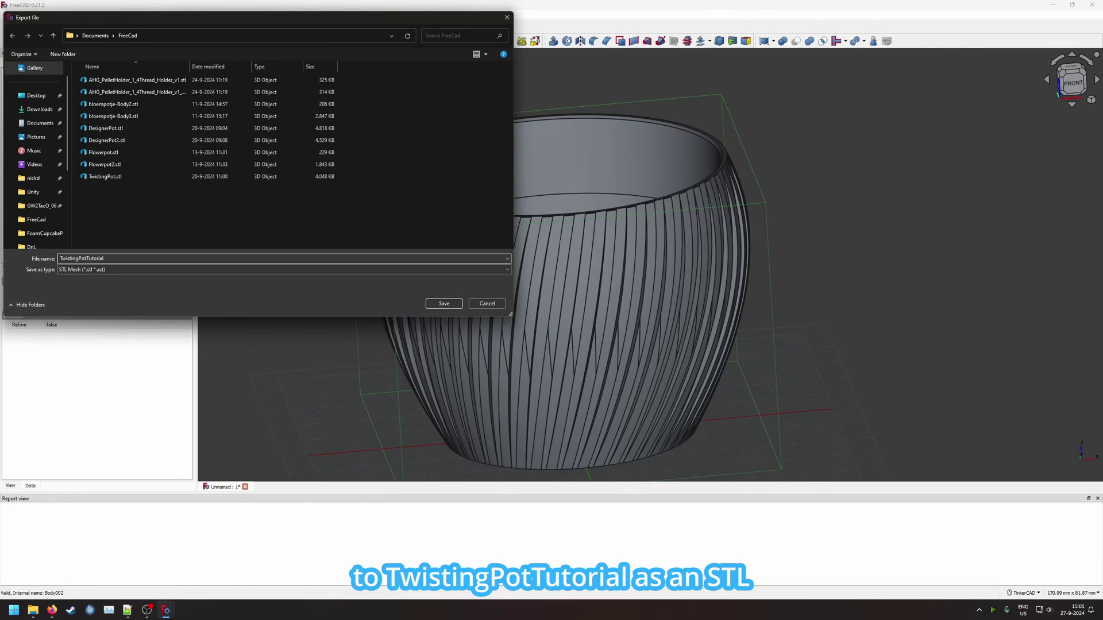
click(443, 304)
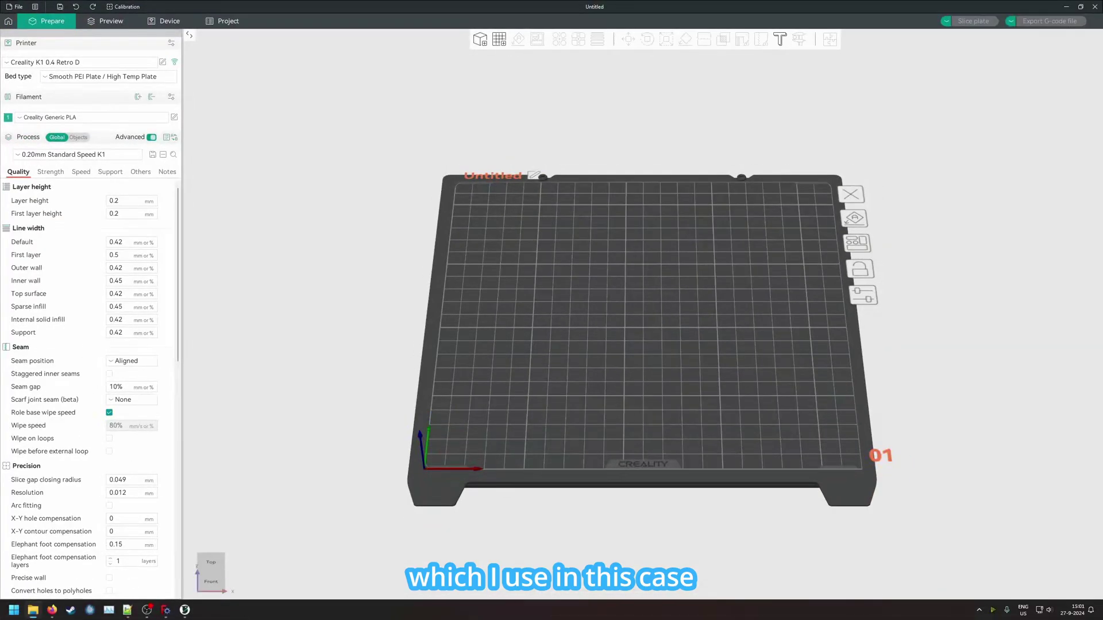
Switch to the slicer, load TwistingPotTutorial.stl onto the Creality build plate and inspect the ribbed pot up close
drag(641, 297, 615, 280)
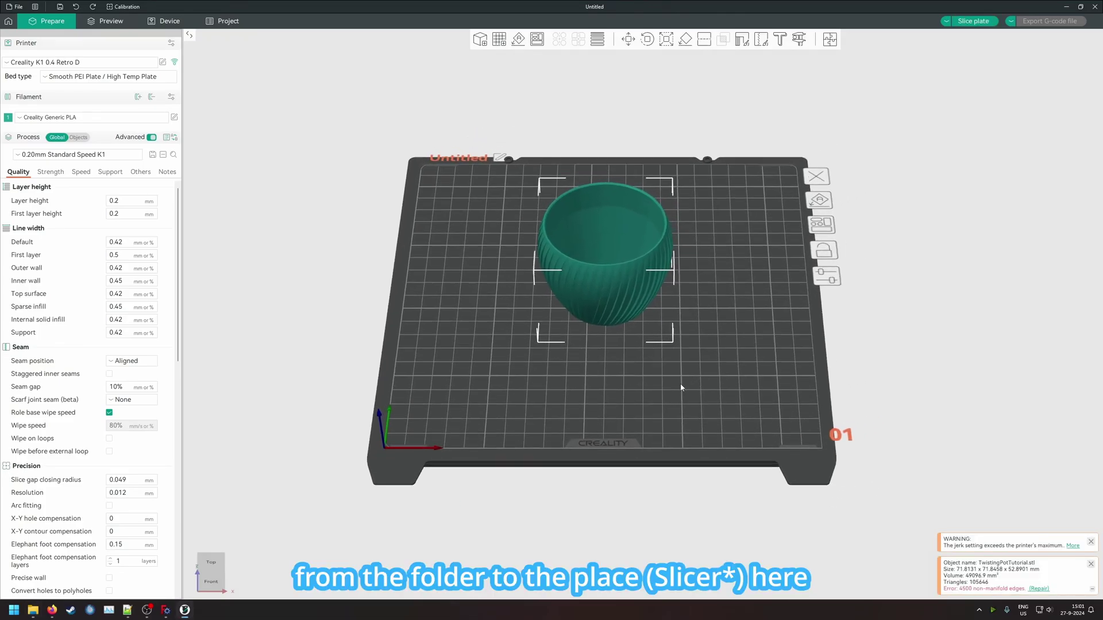
drag(681, 388, 641, 313)
scroll(639, 310, up, 5)
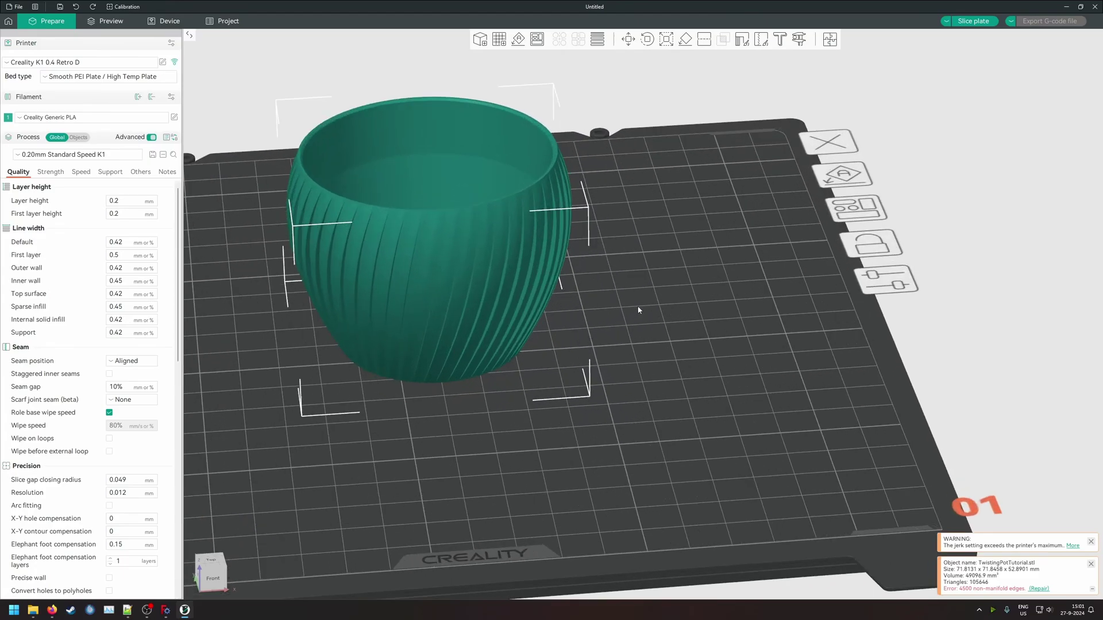
right_drag(638, 310, 721, 359)
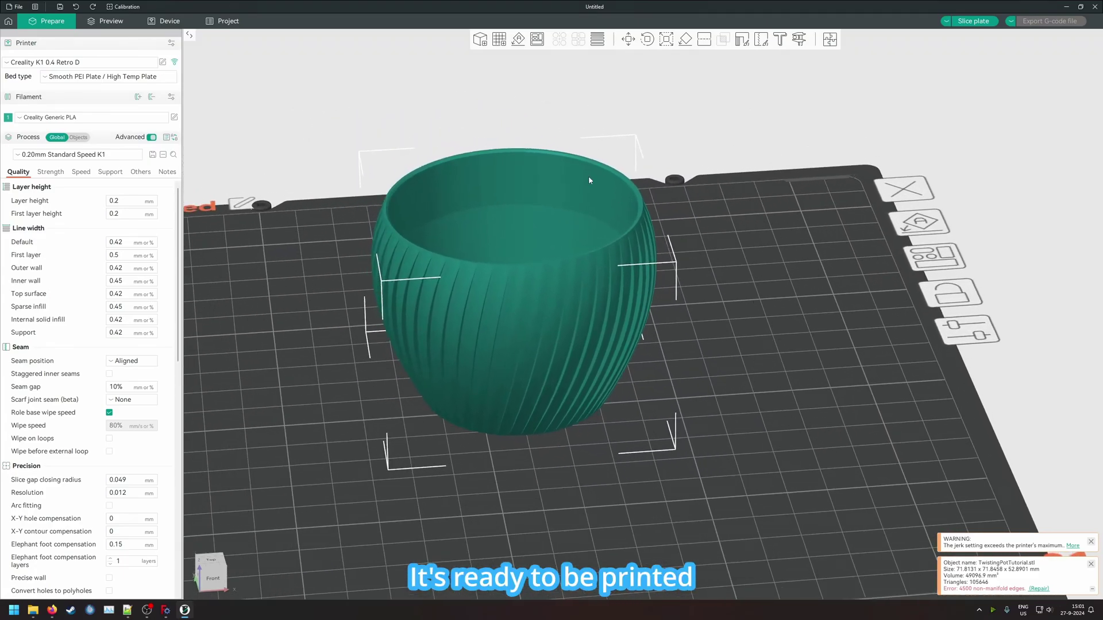
Slice the pot for preview and examine its layers, inner floor and ribbed wall from above
click(111, 21)
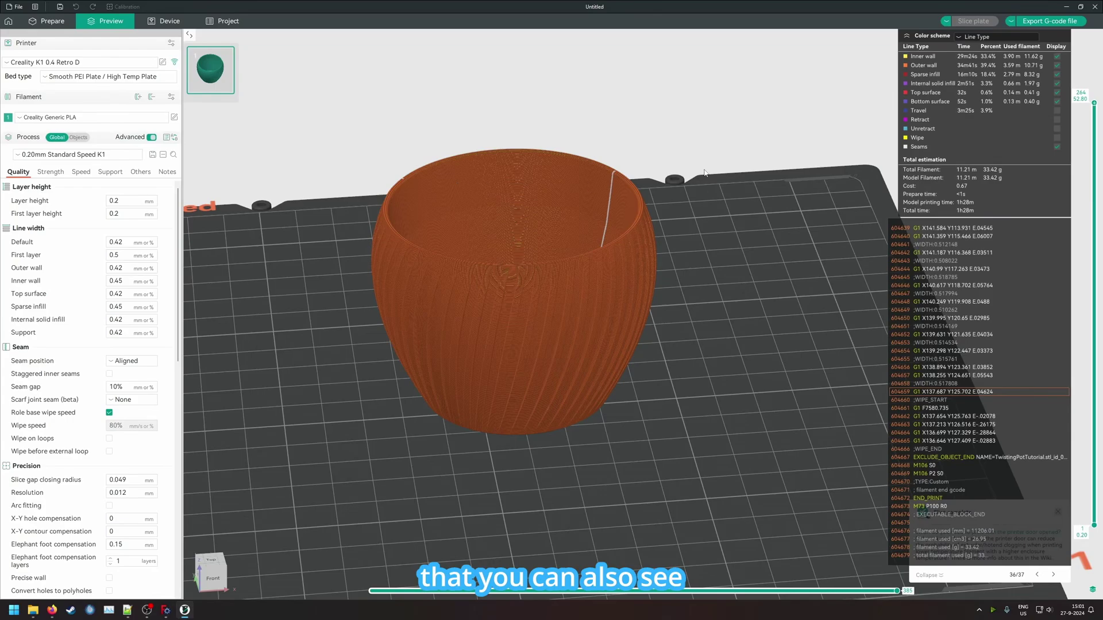
key(1)
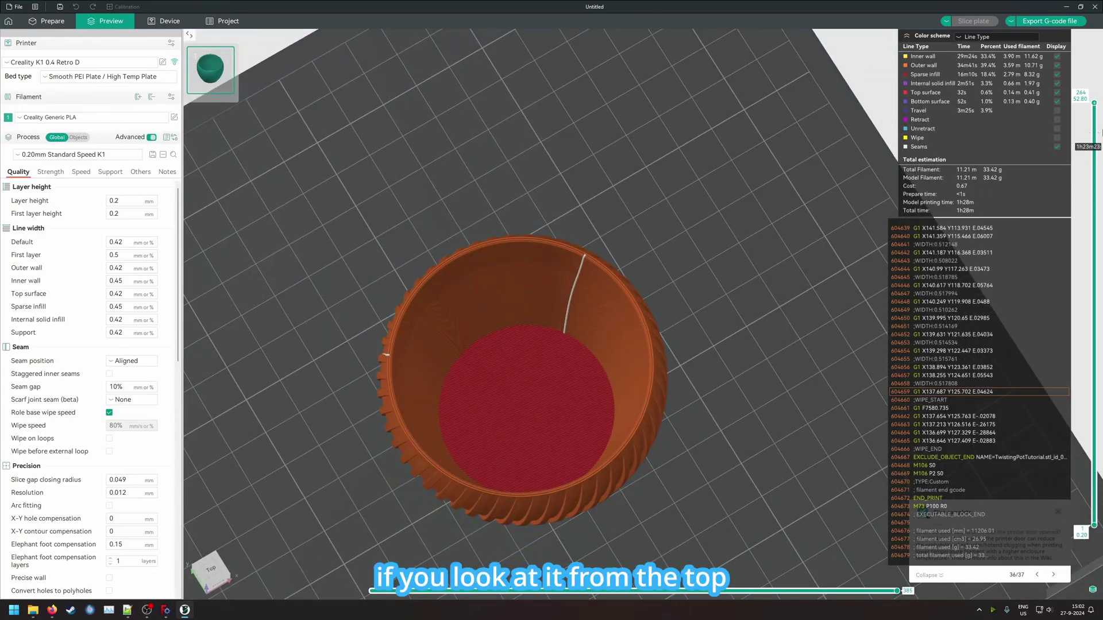
drag(1094, 104, 1094, 198)
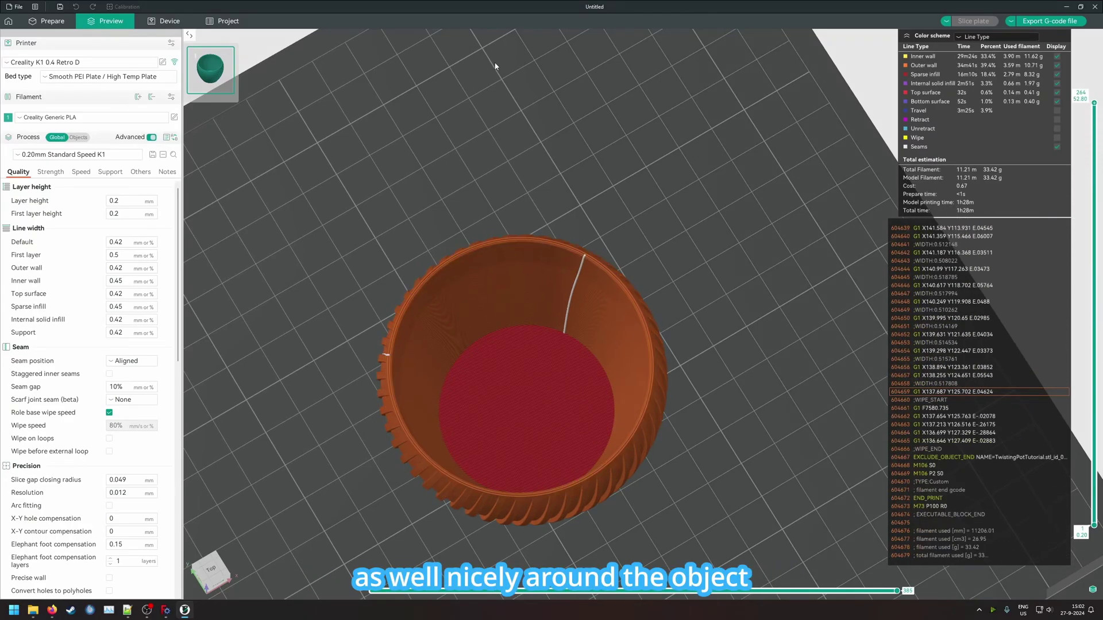
drag(652, 198, 680, 190)
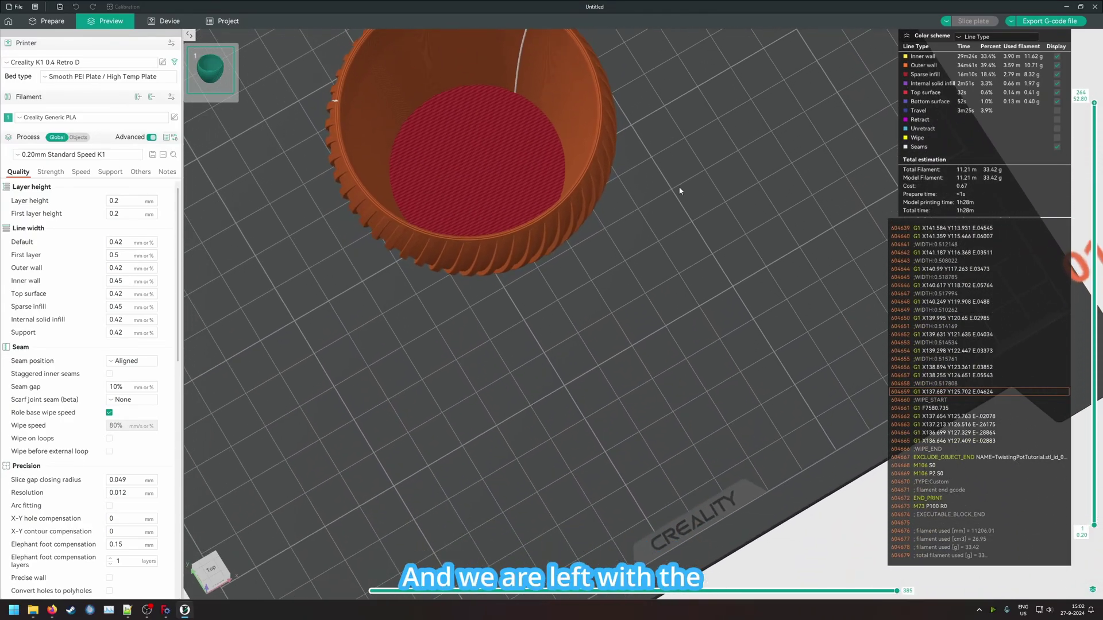